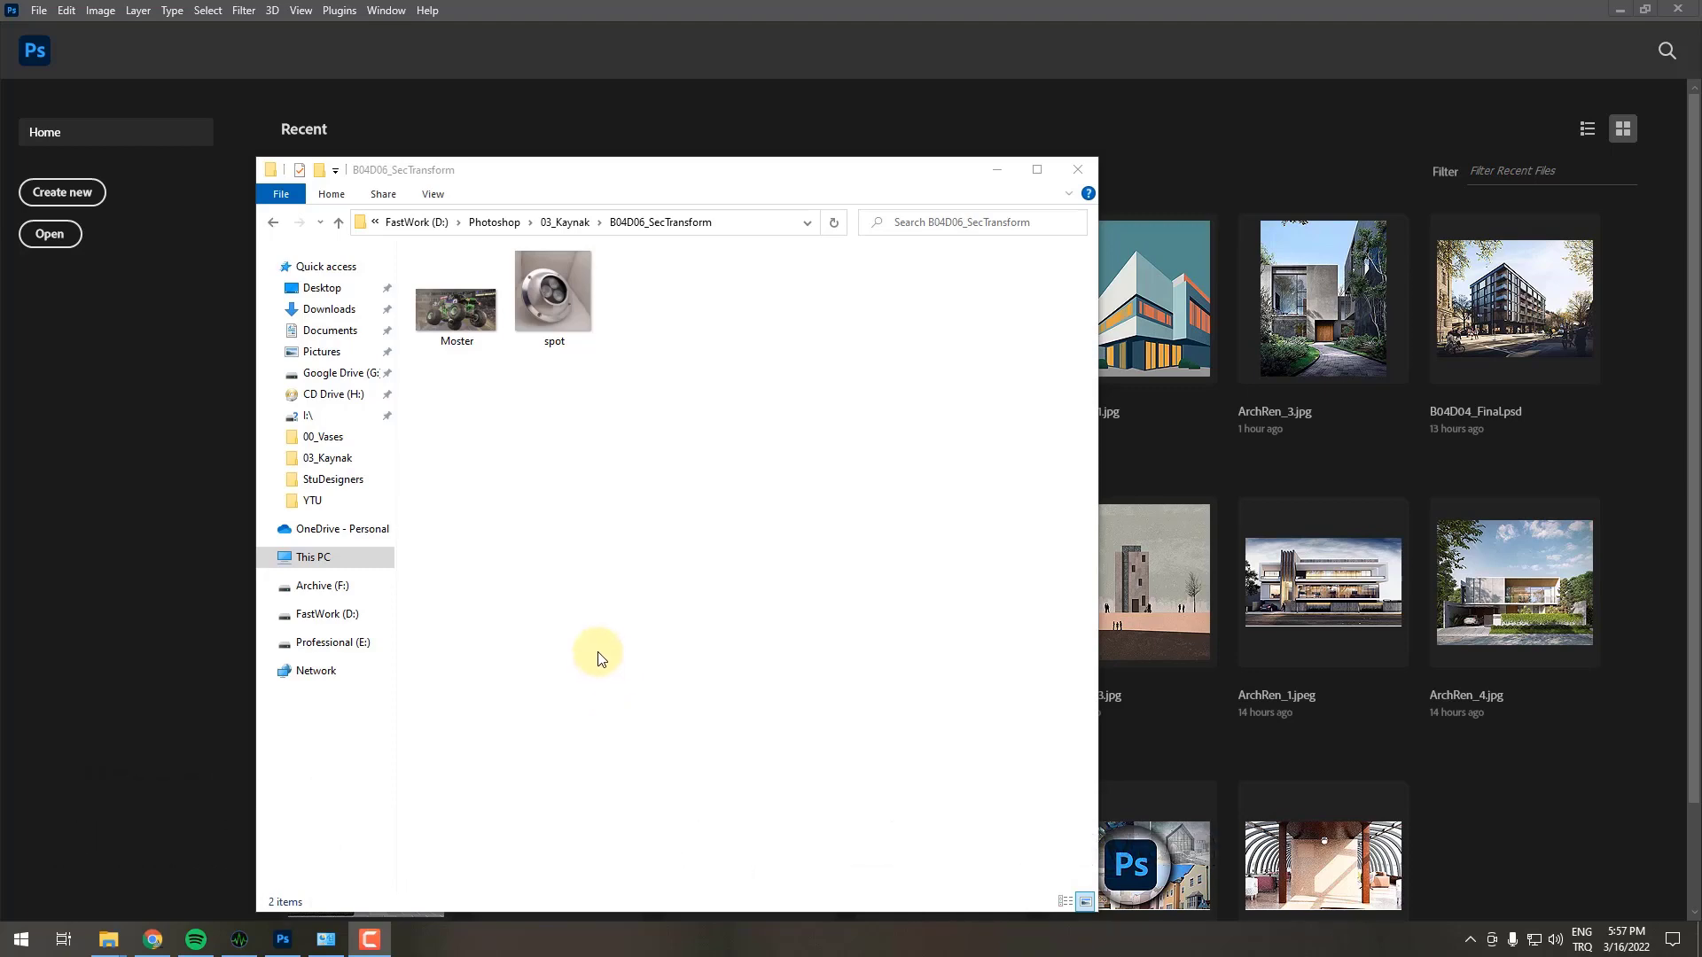
Move the Explorer window aside and rename the Moster image file to Monster
mouse_move(498, 169)
mouse_down()
mouse_move(1281, 110)
mouse_move(1188, 209)
mouse_up()
click(1044, 380)
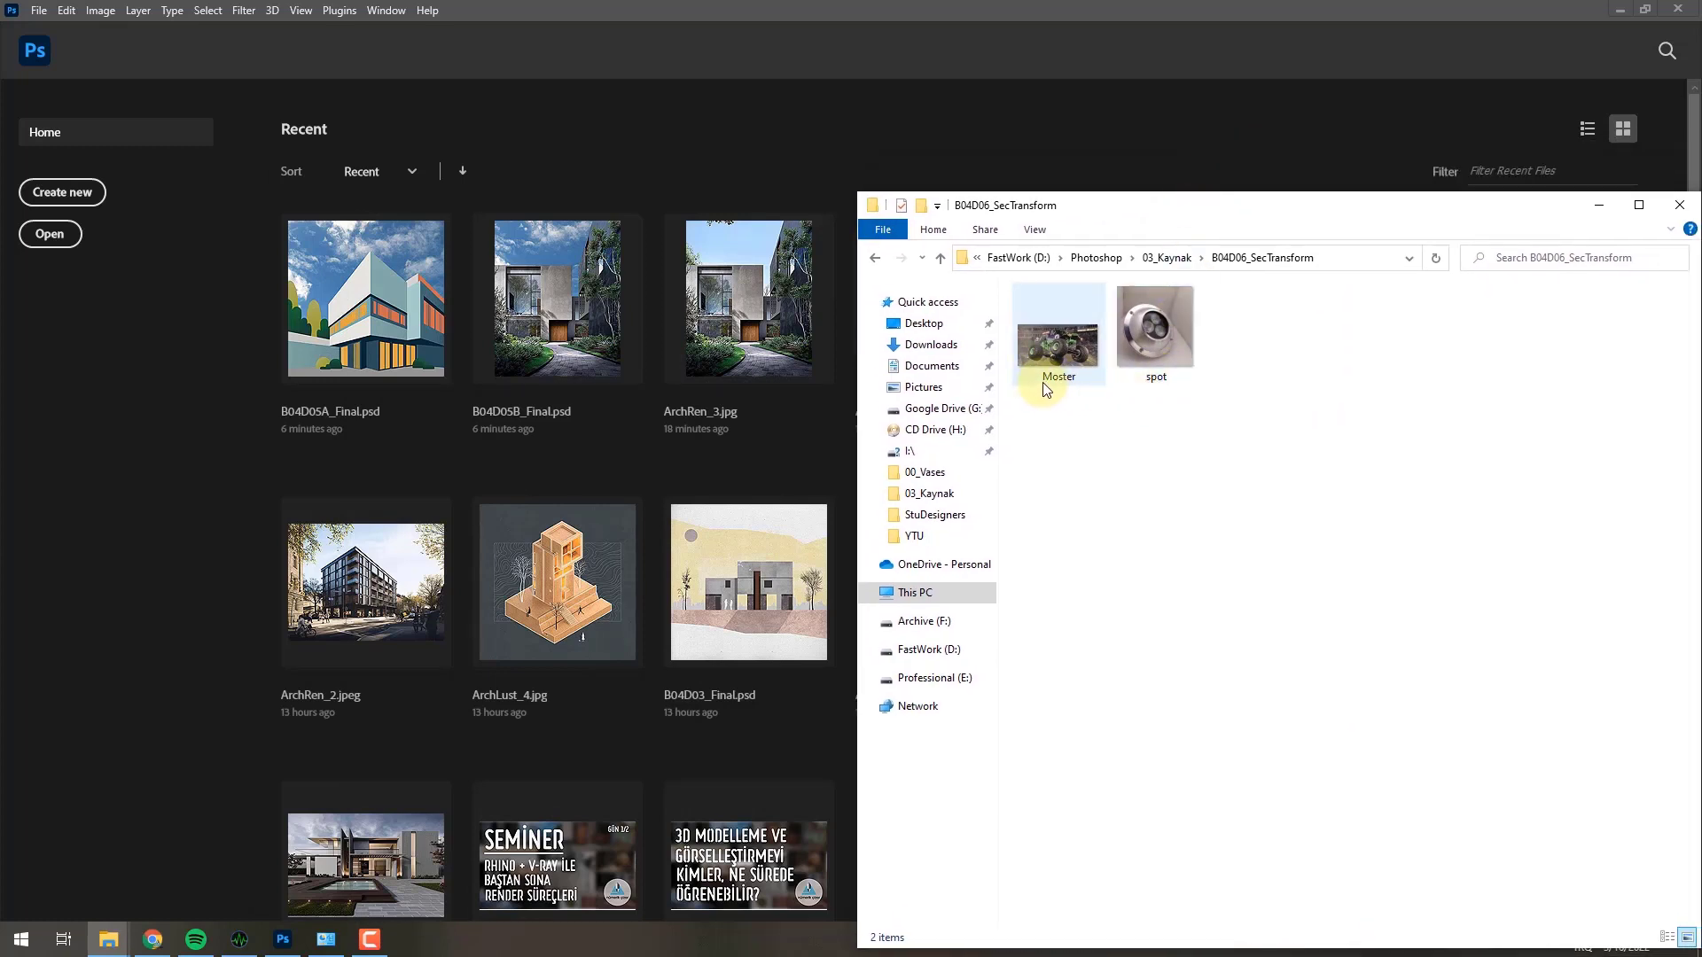
click(1046, 381)
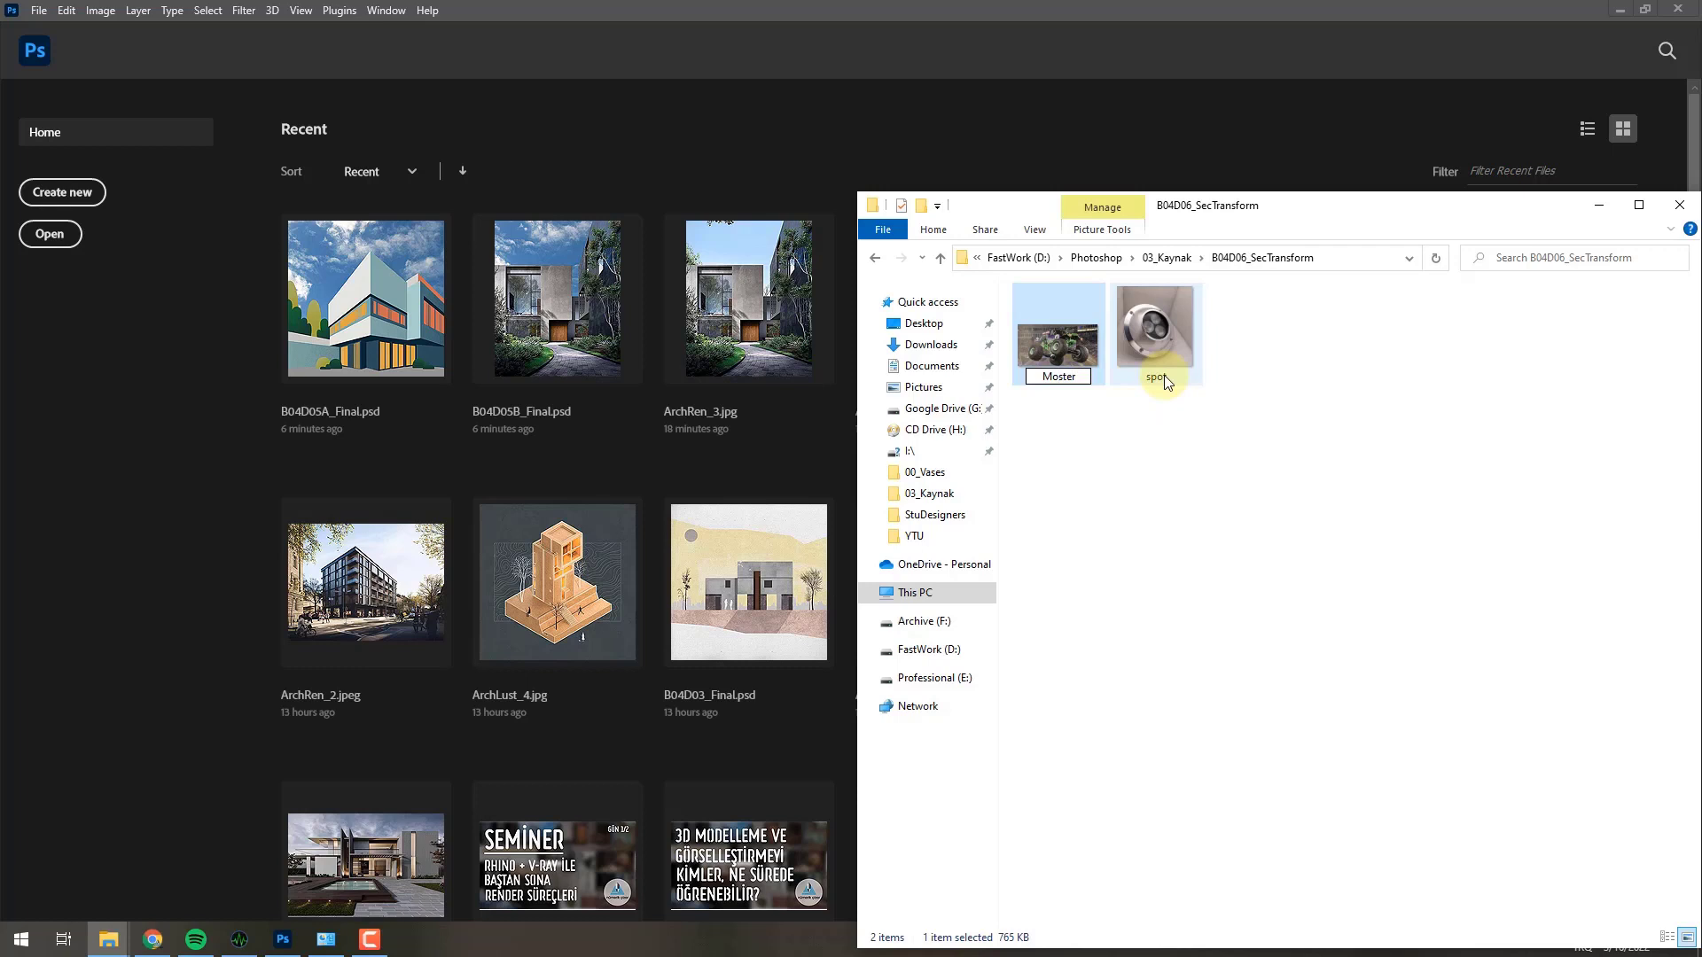
text(n)
key(Return)
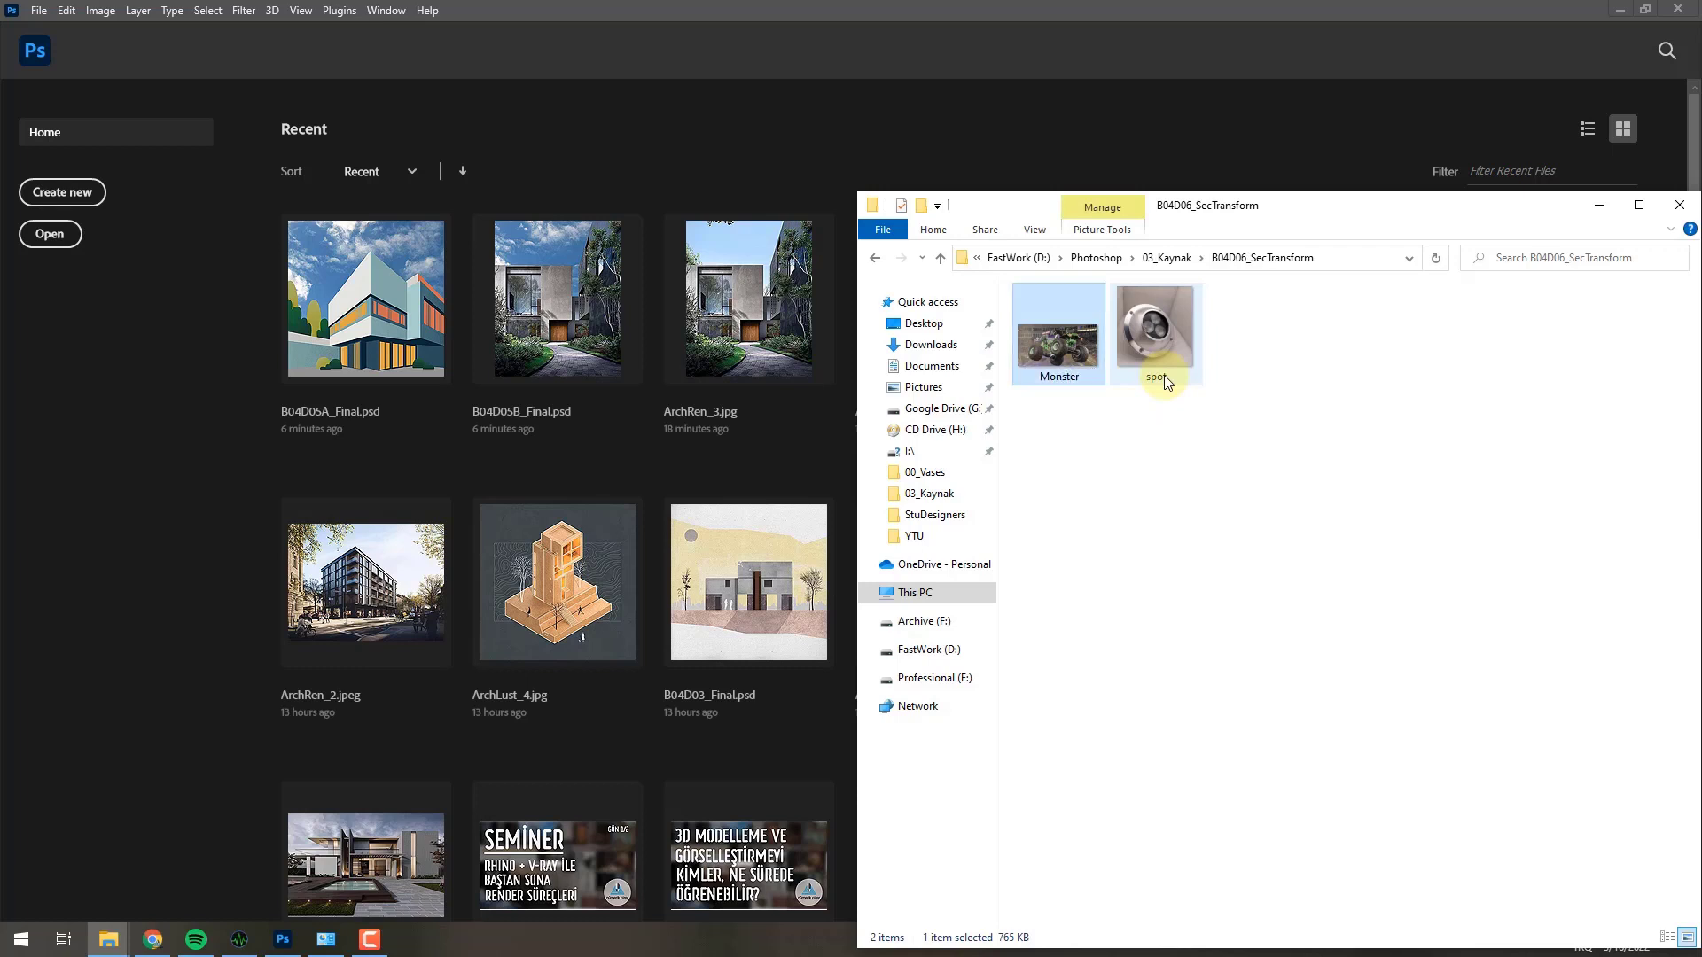
Rename the spot image to Spot and open Monster.jpg in Photoshop
click(1165, 381)
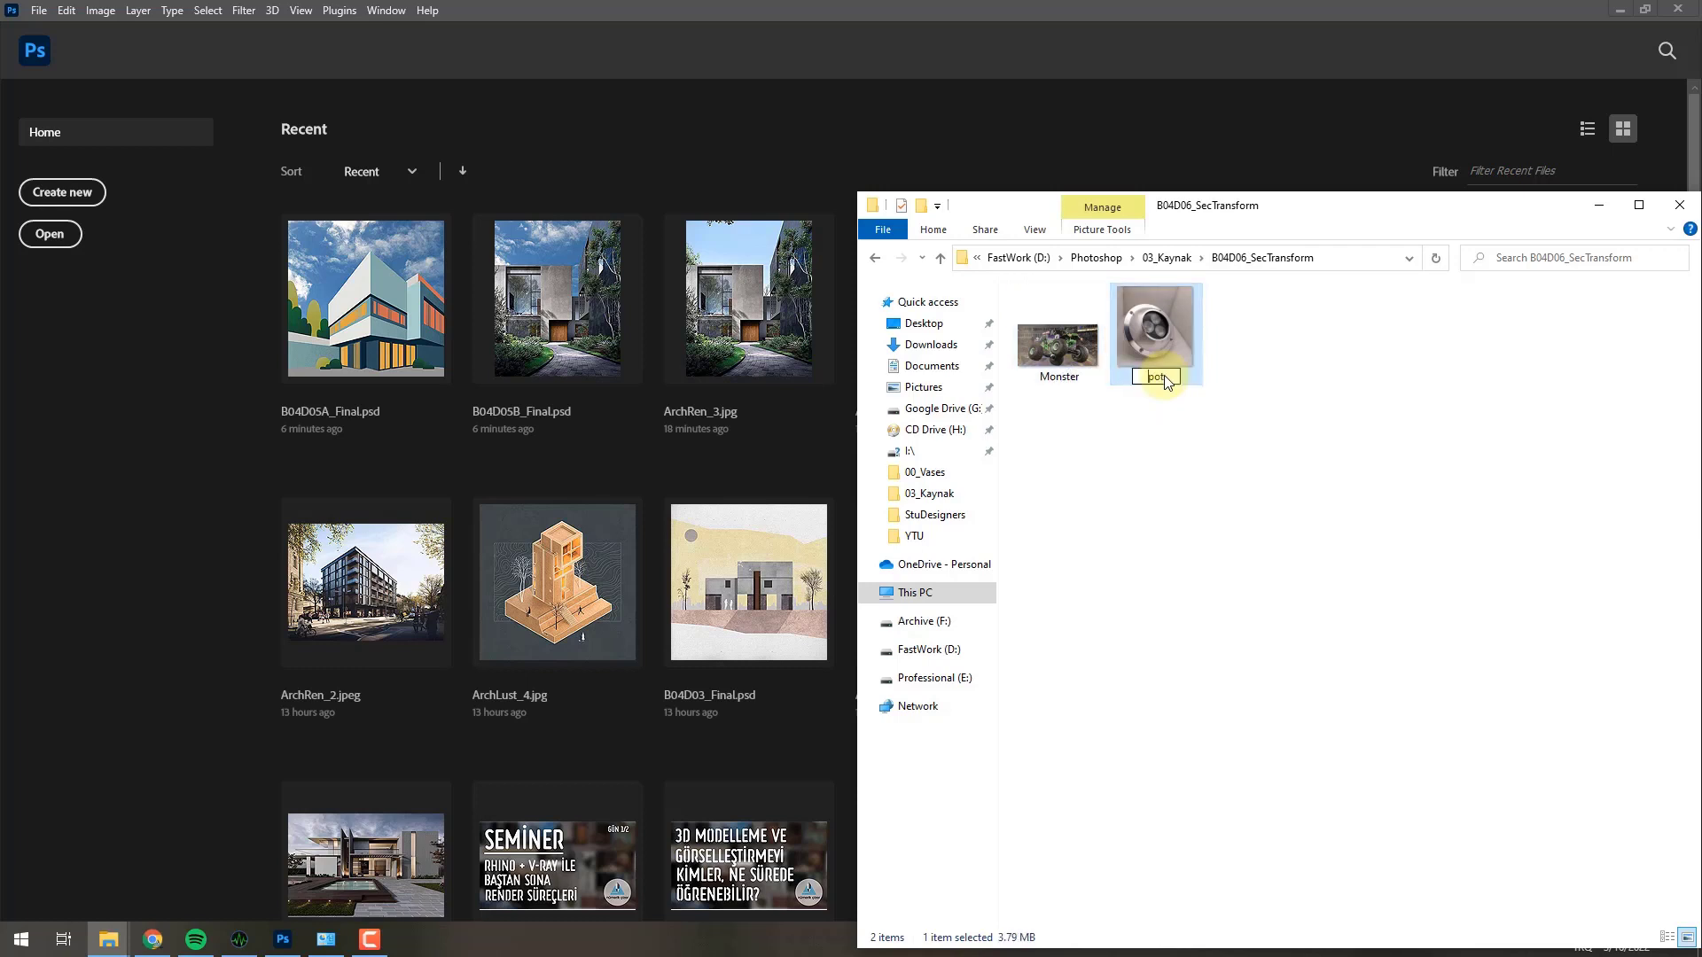
text(Spot)
click(1188, 443)
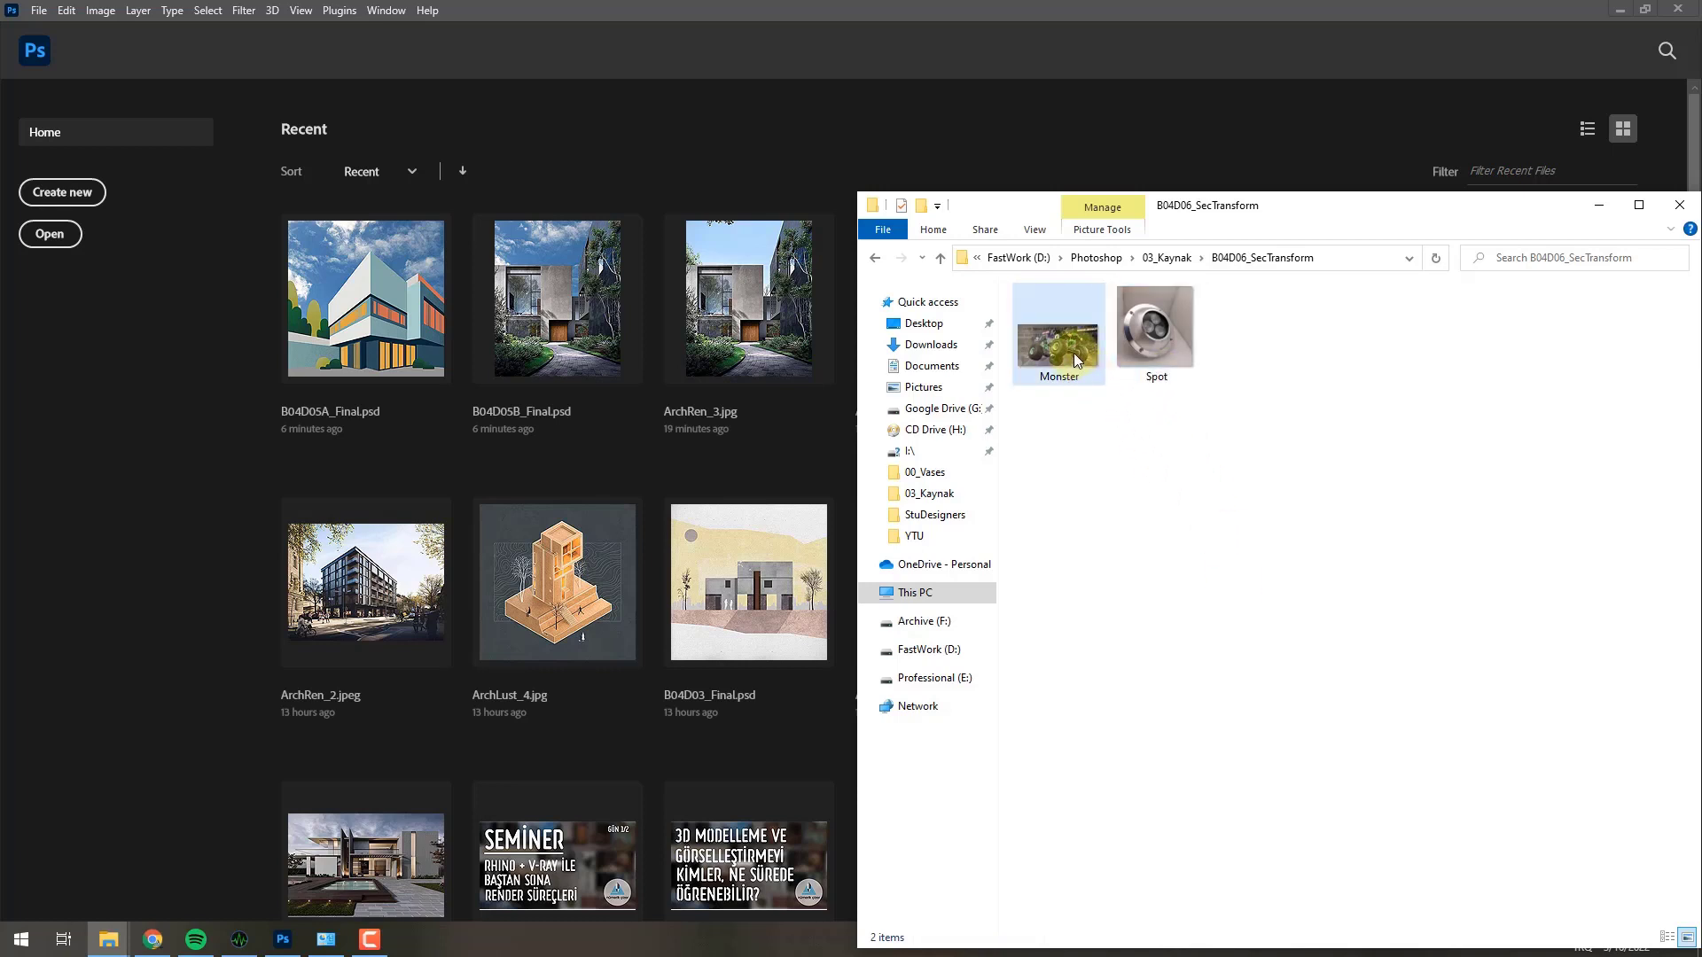
drag(1063, 344, 633, 335)
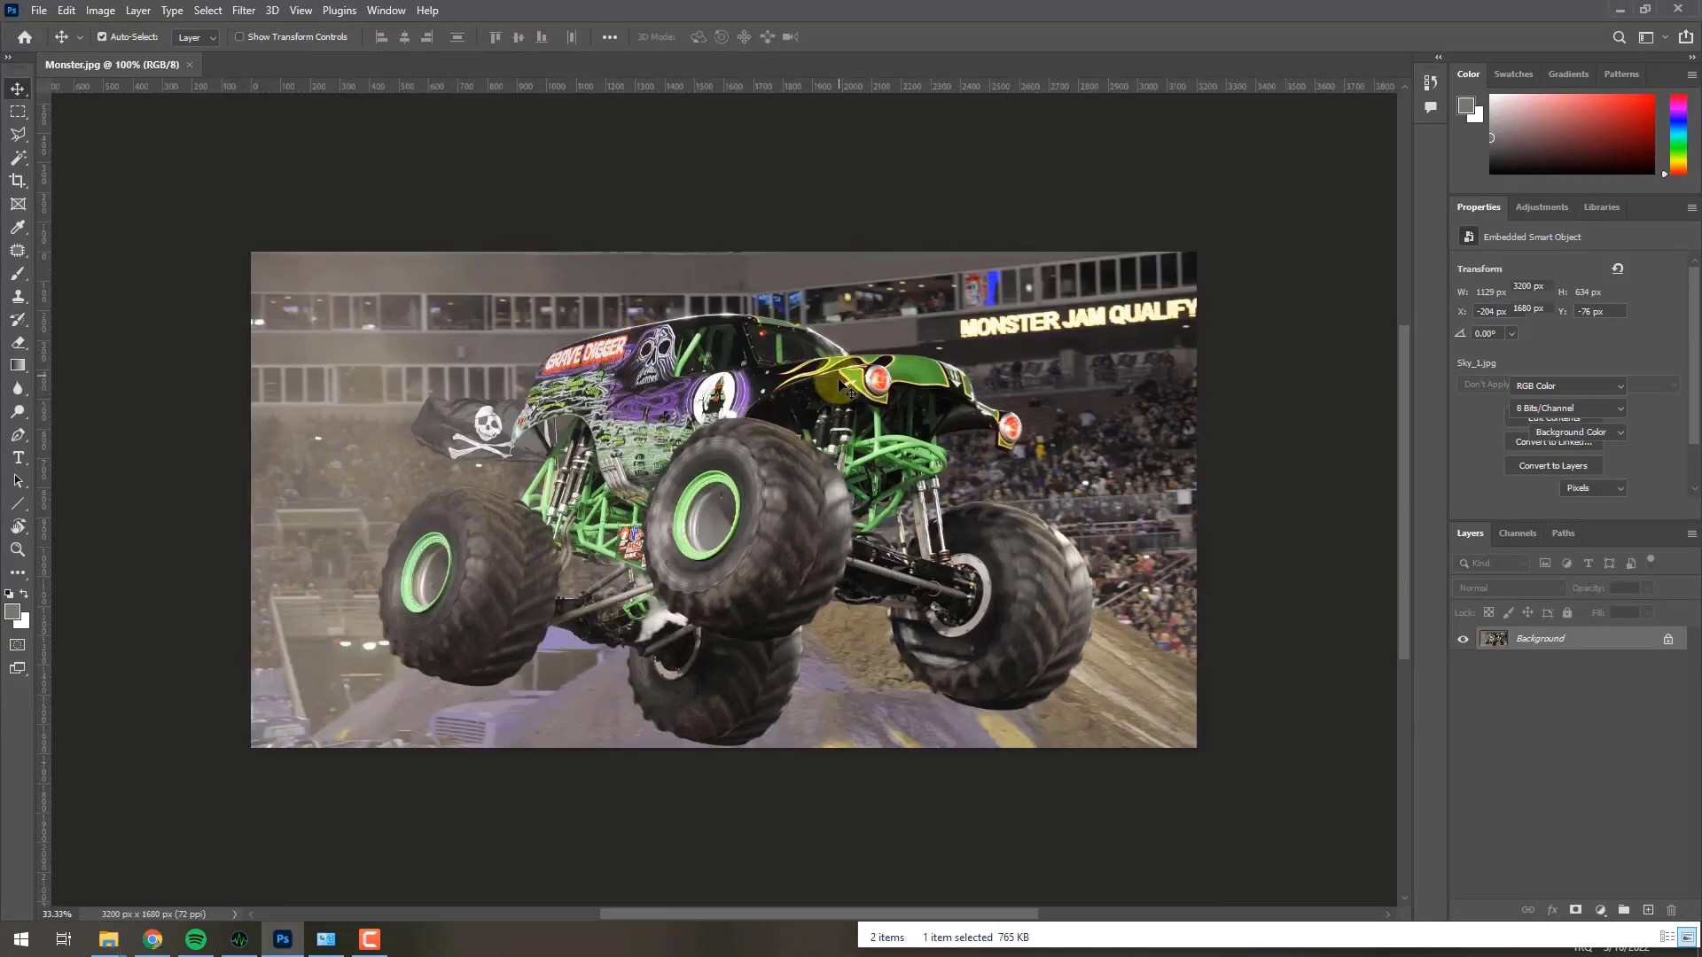
Zoom in on the truck's headlight and back out, then bring Spot.png into Photoshop
key(z)
click(895, 387)
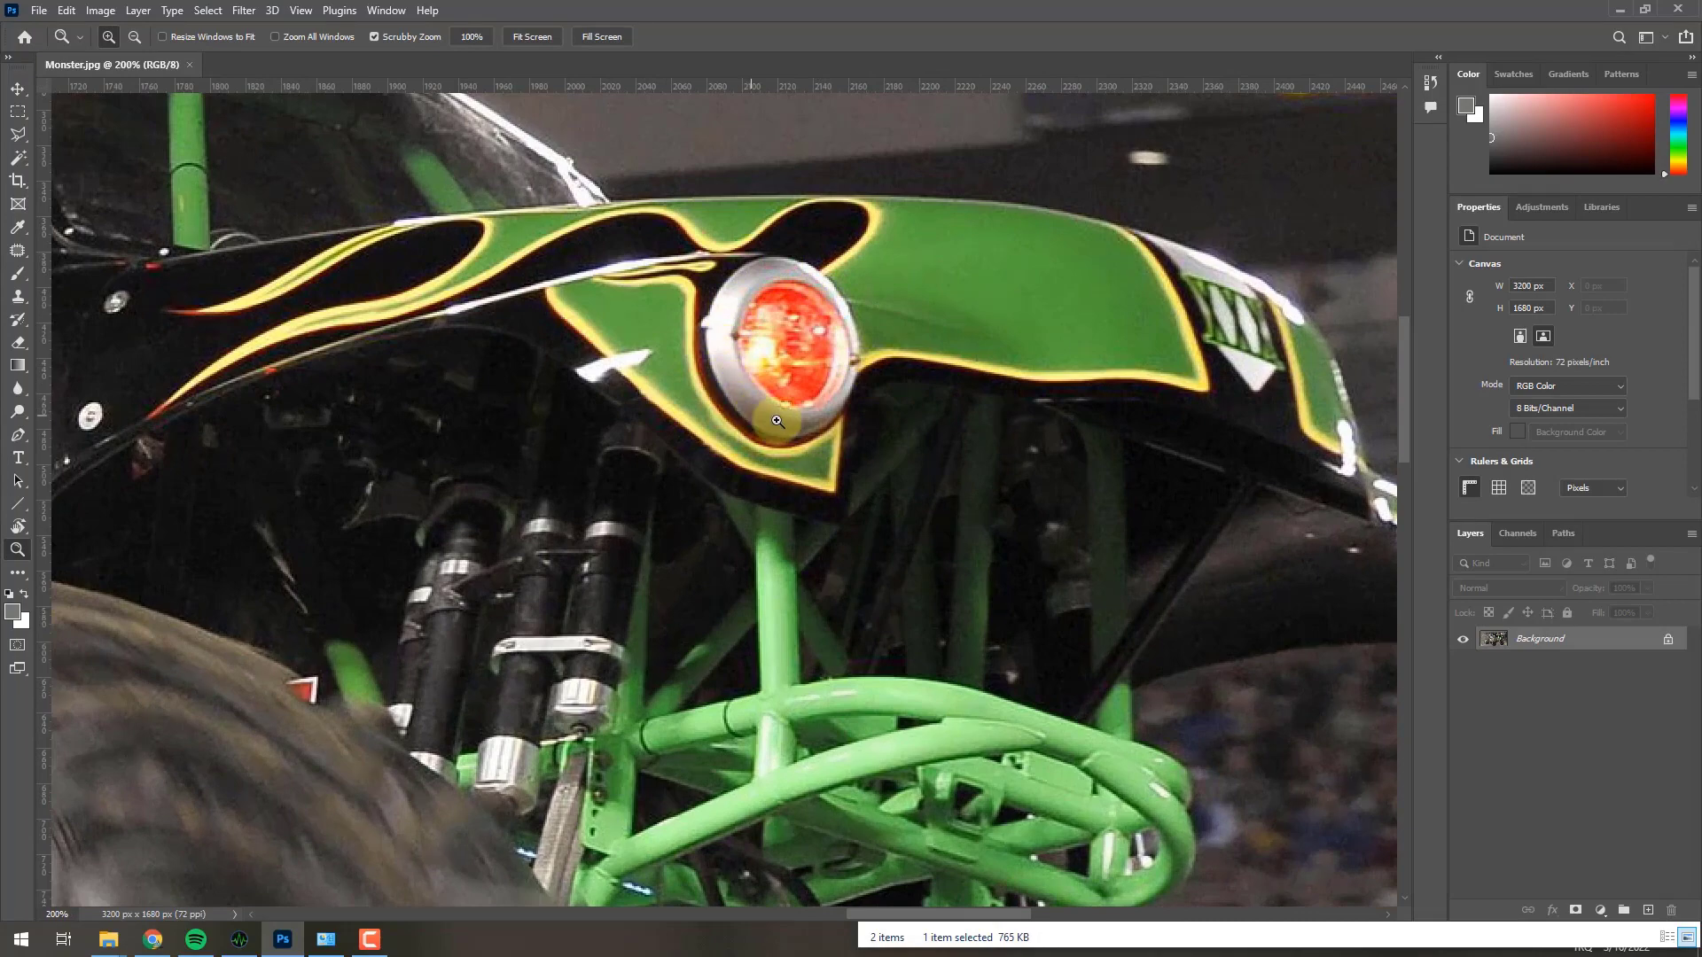
alt+click(841, 434)
alt+click(840, 434)
mouse_move(108, 939)
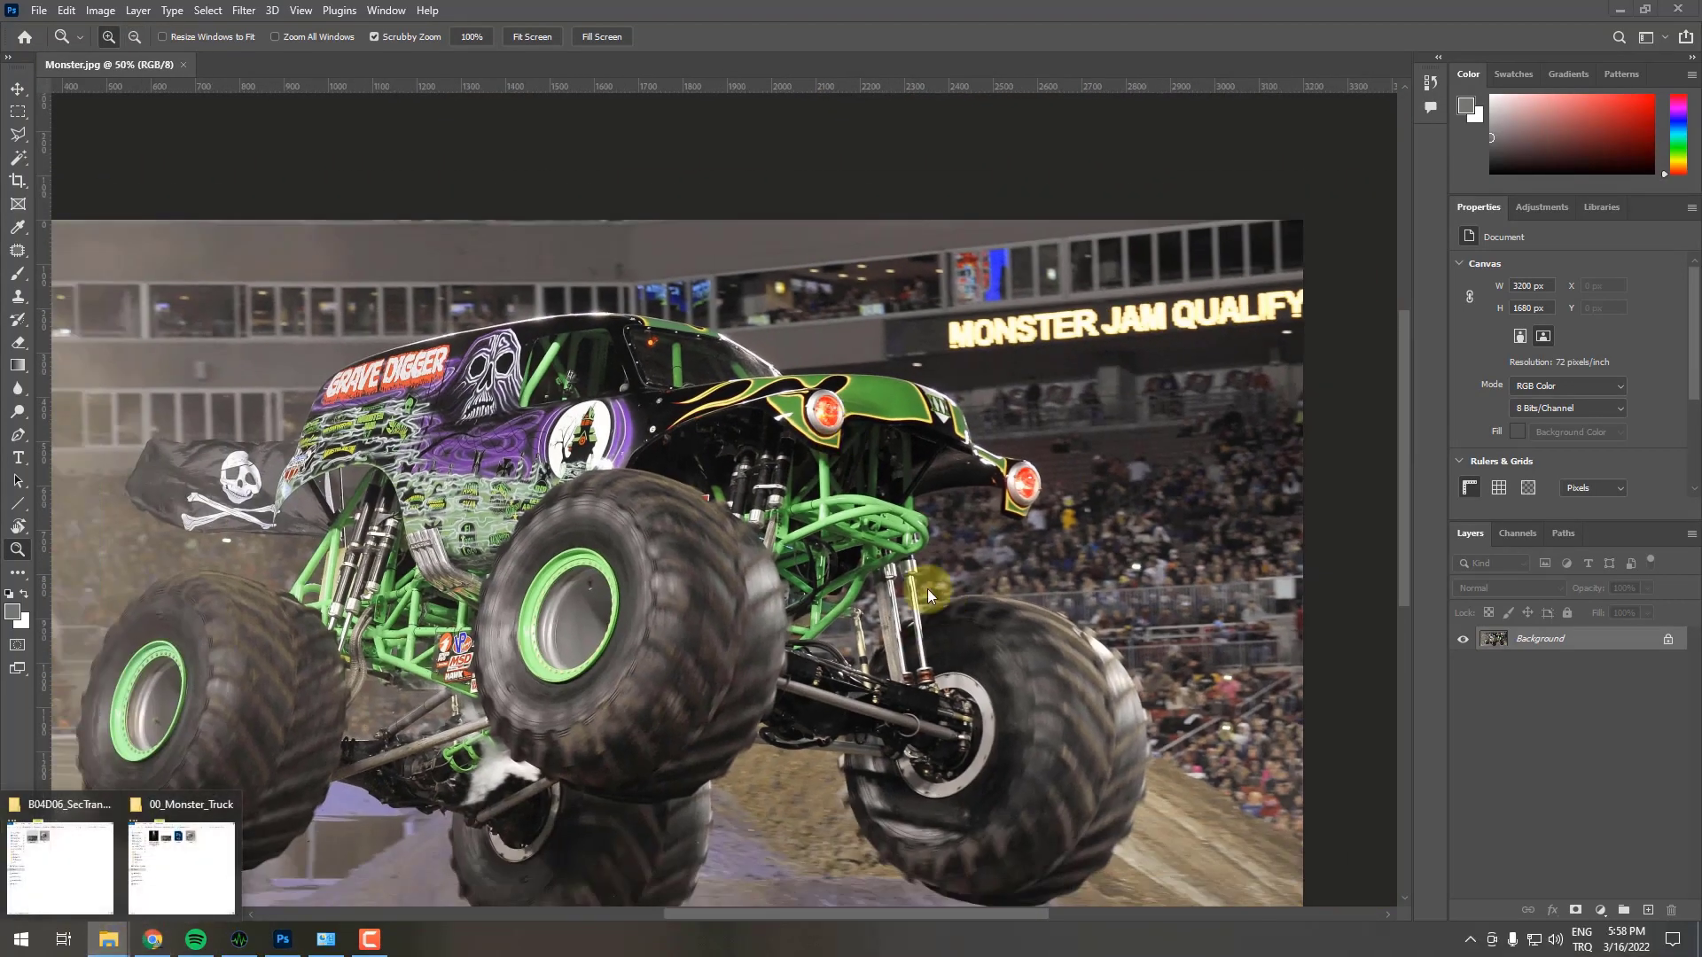
click(110, 867)
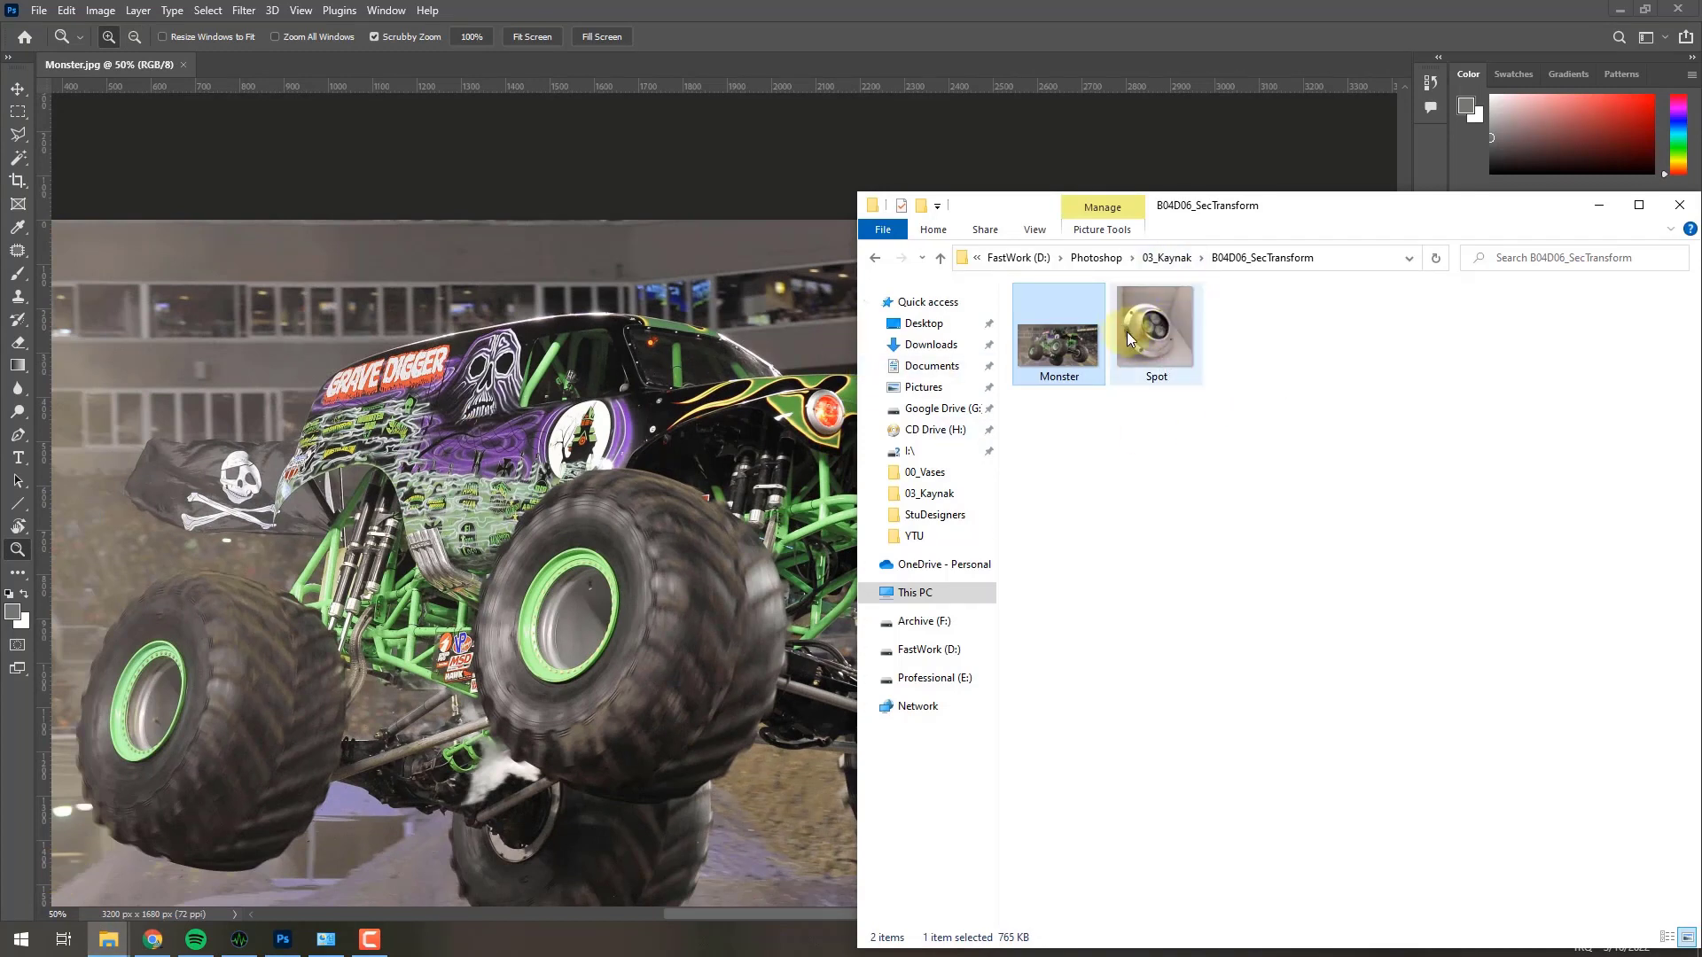
mouse_move(1126, 332)
mouse_down()
mouse_move(294, 37)
mouse_move(300, 71)
mouse_up()
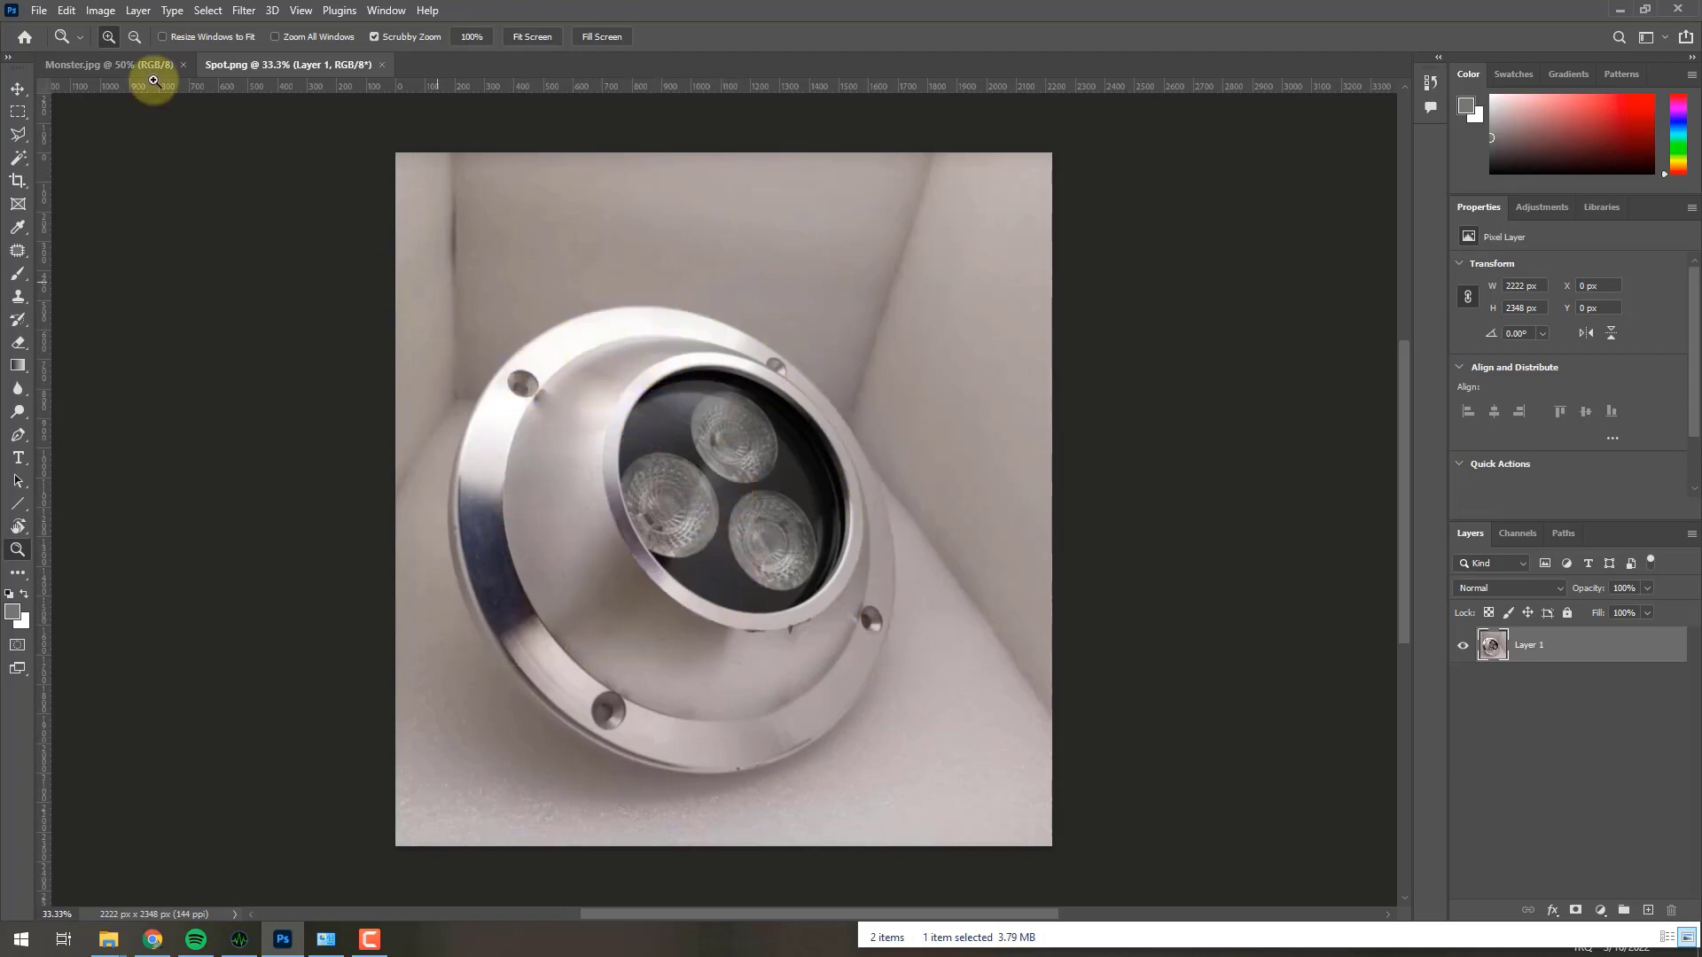
click(71, 64)
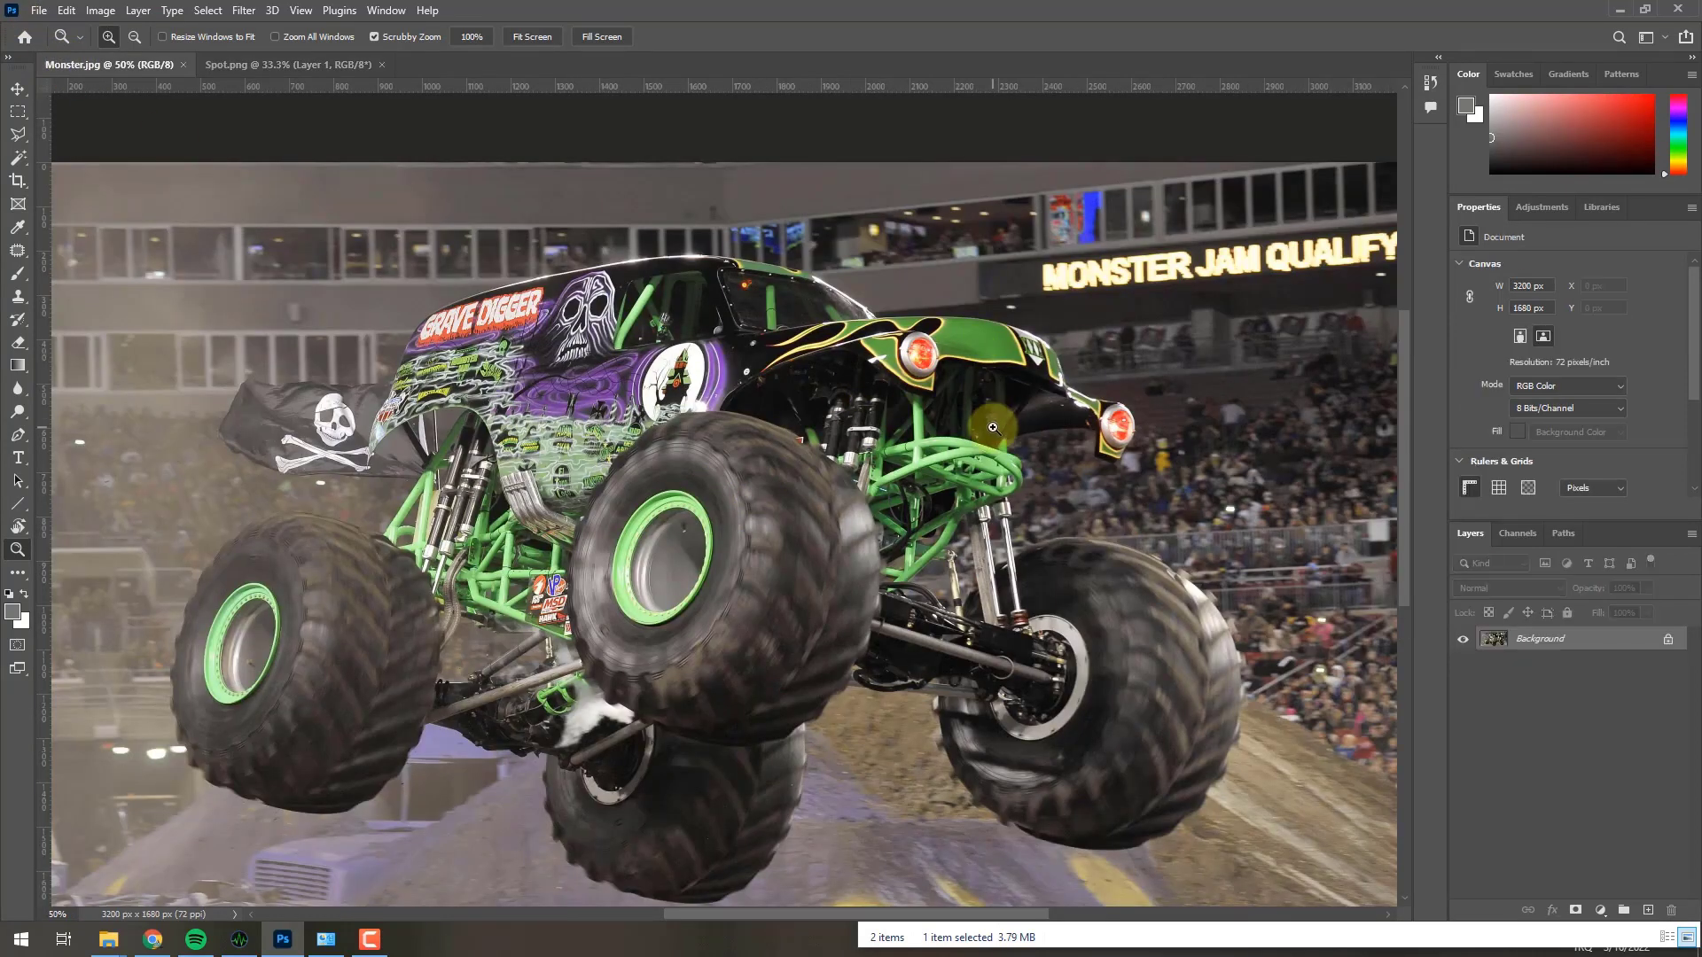
click(252, 65)
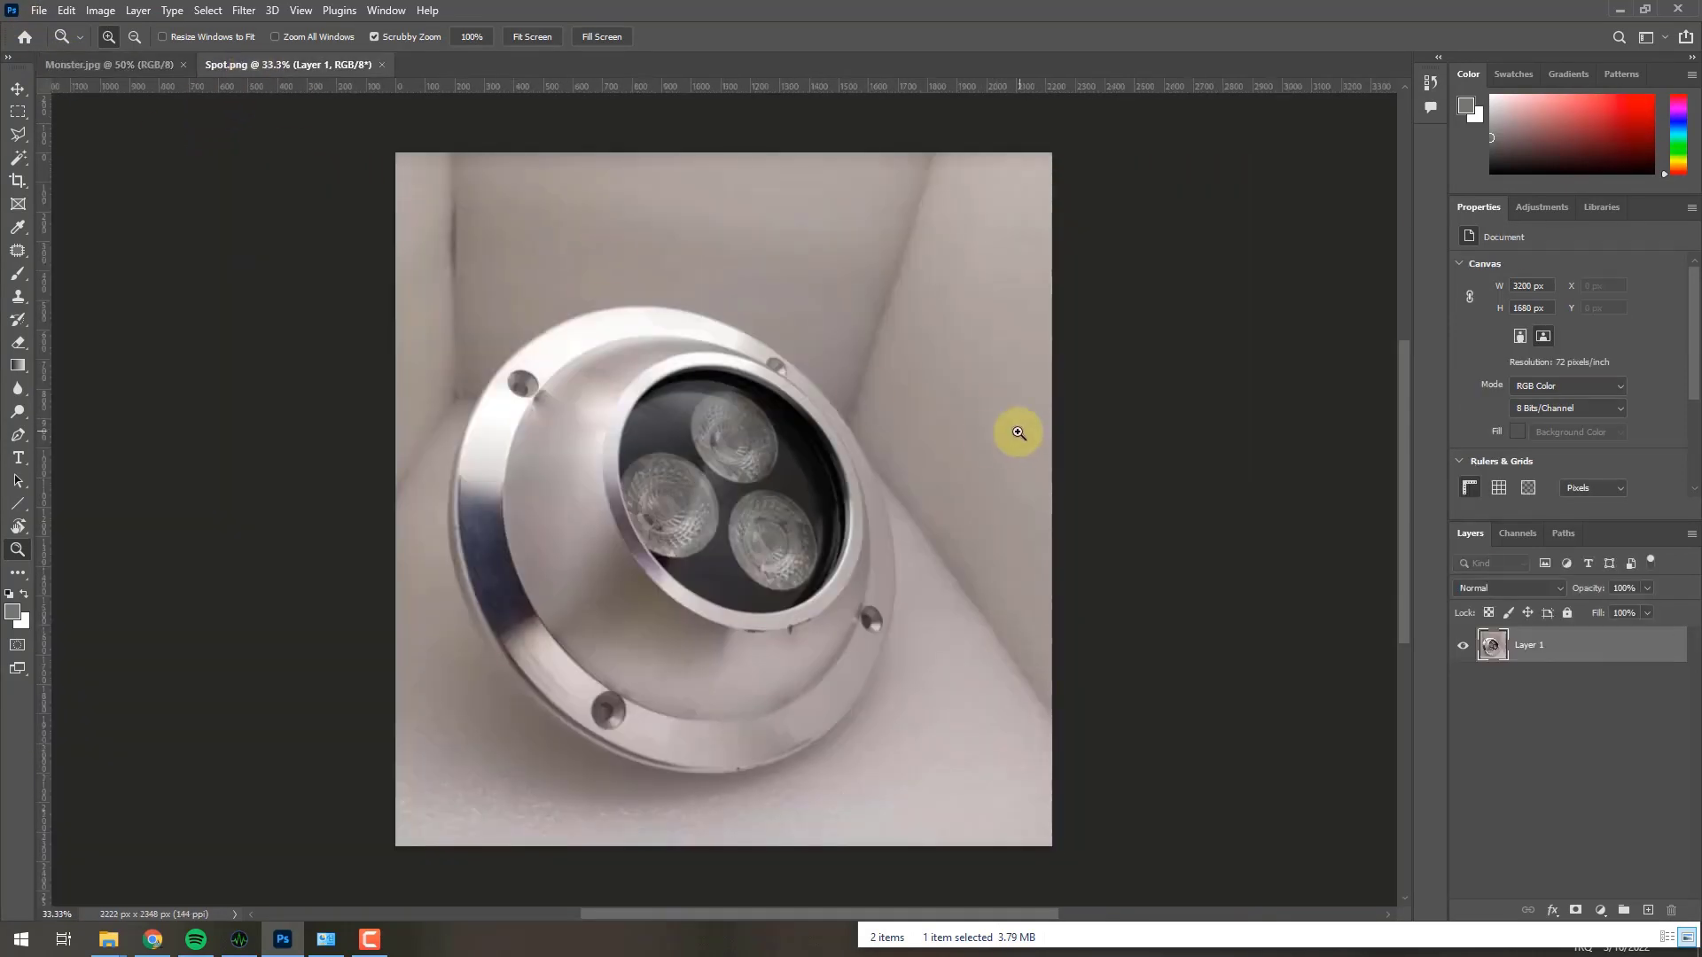
click(23, 113)
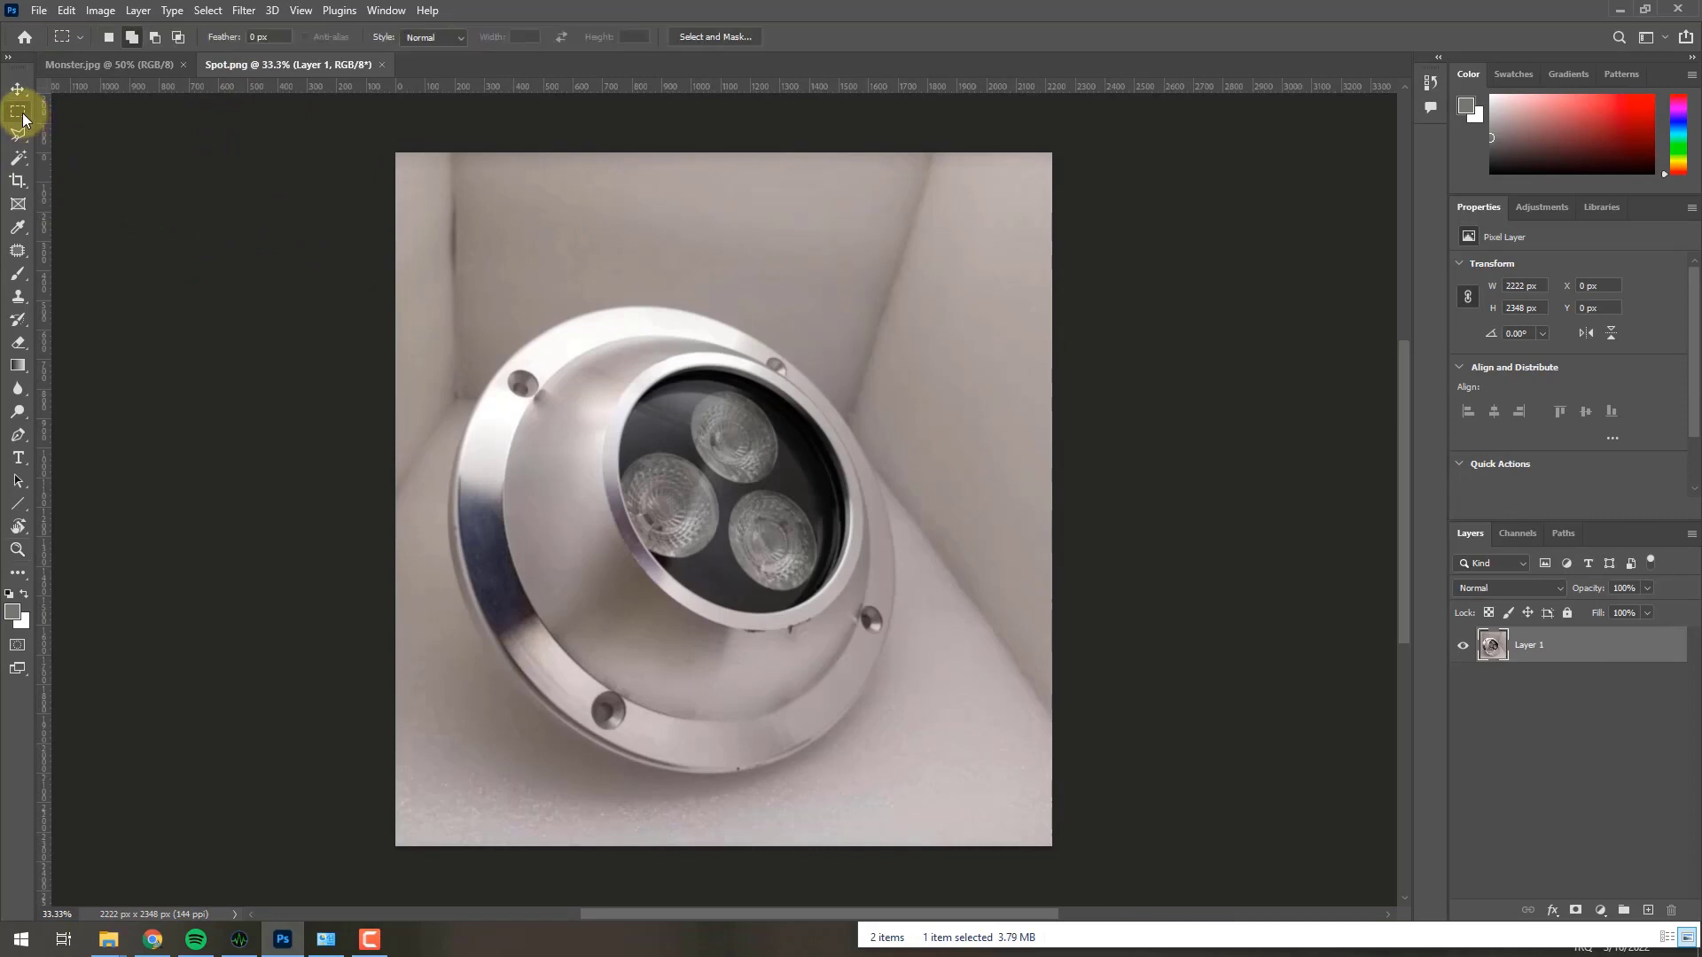
right_click(23, 114)
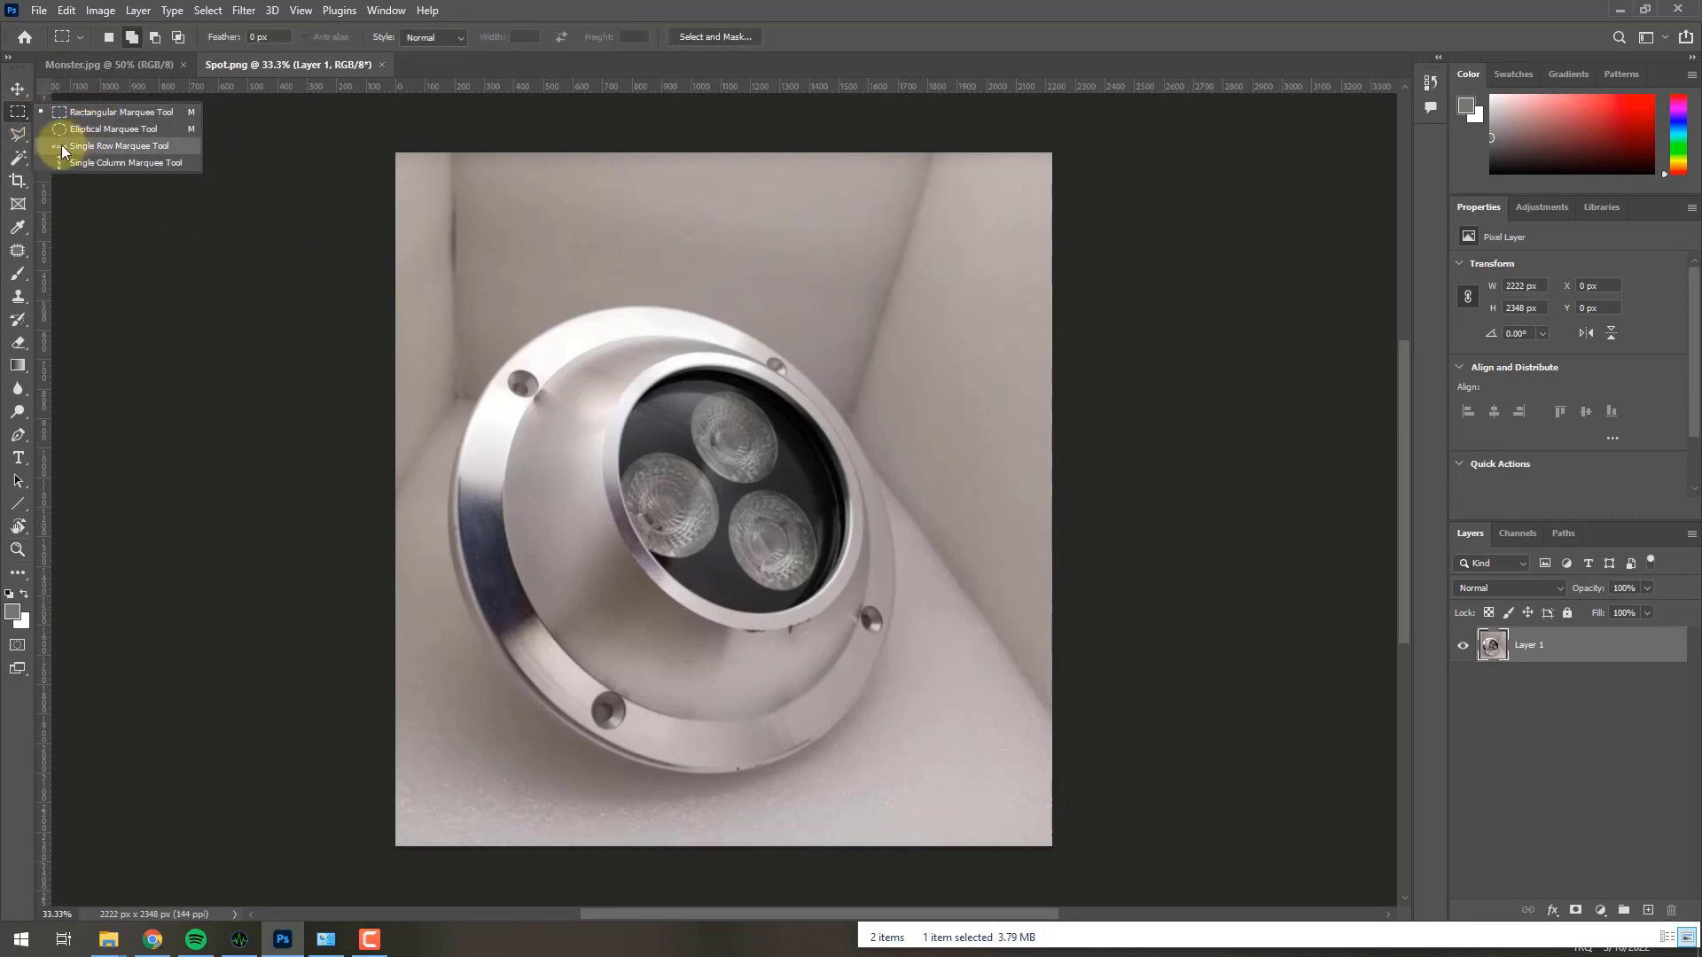
click(18, 134)
right_click(18, 134)
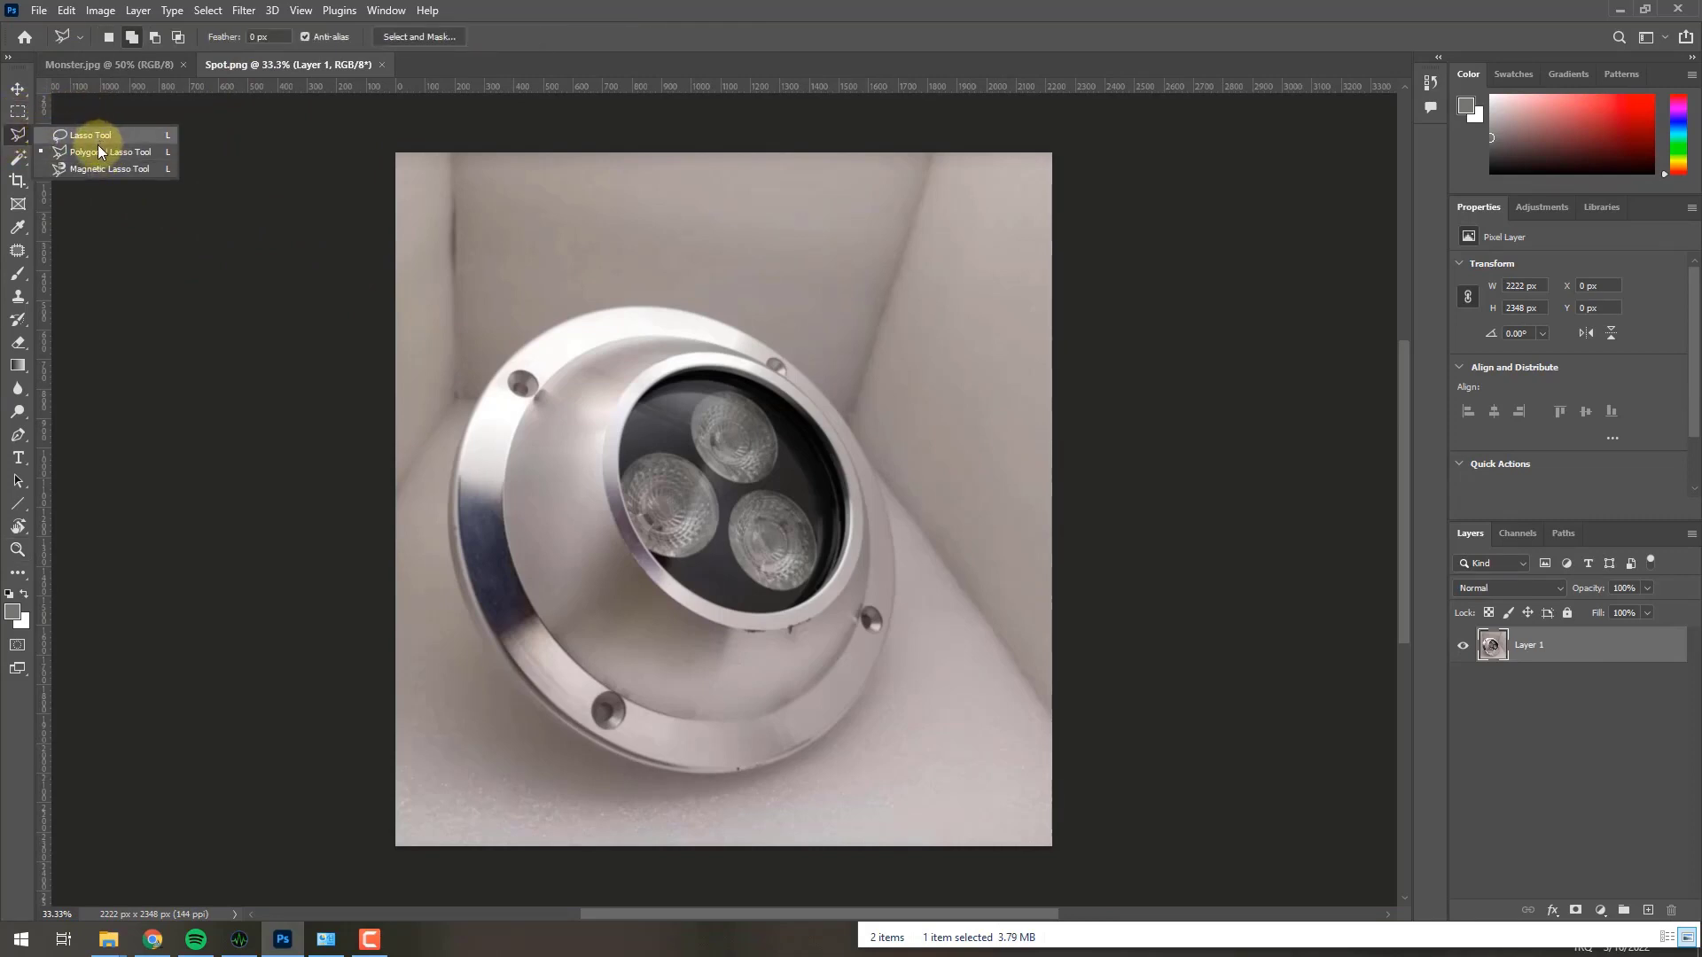
click(19, 158)
right_click(30, 160)
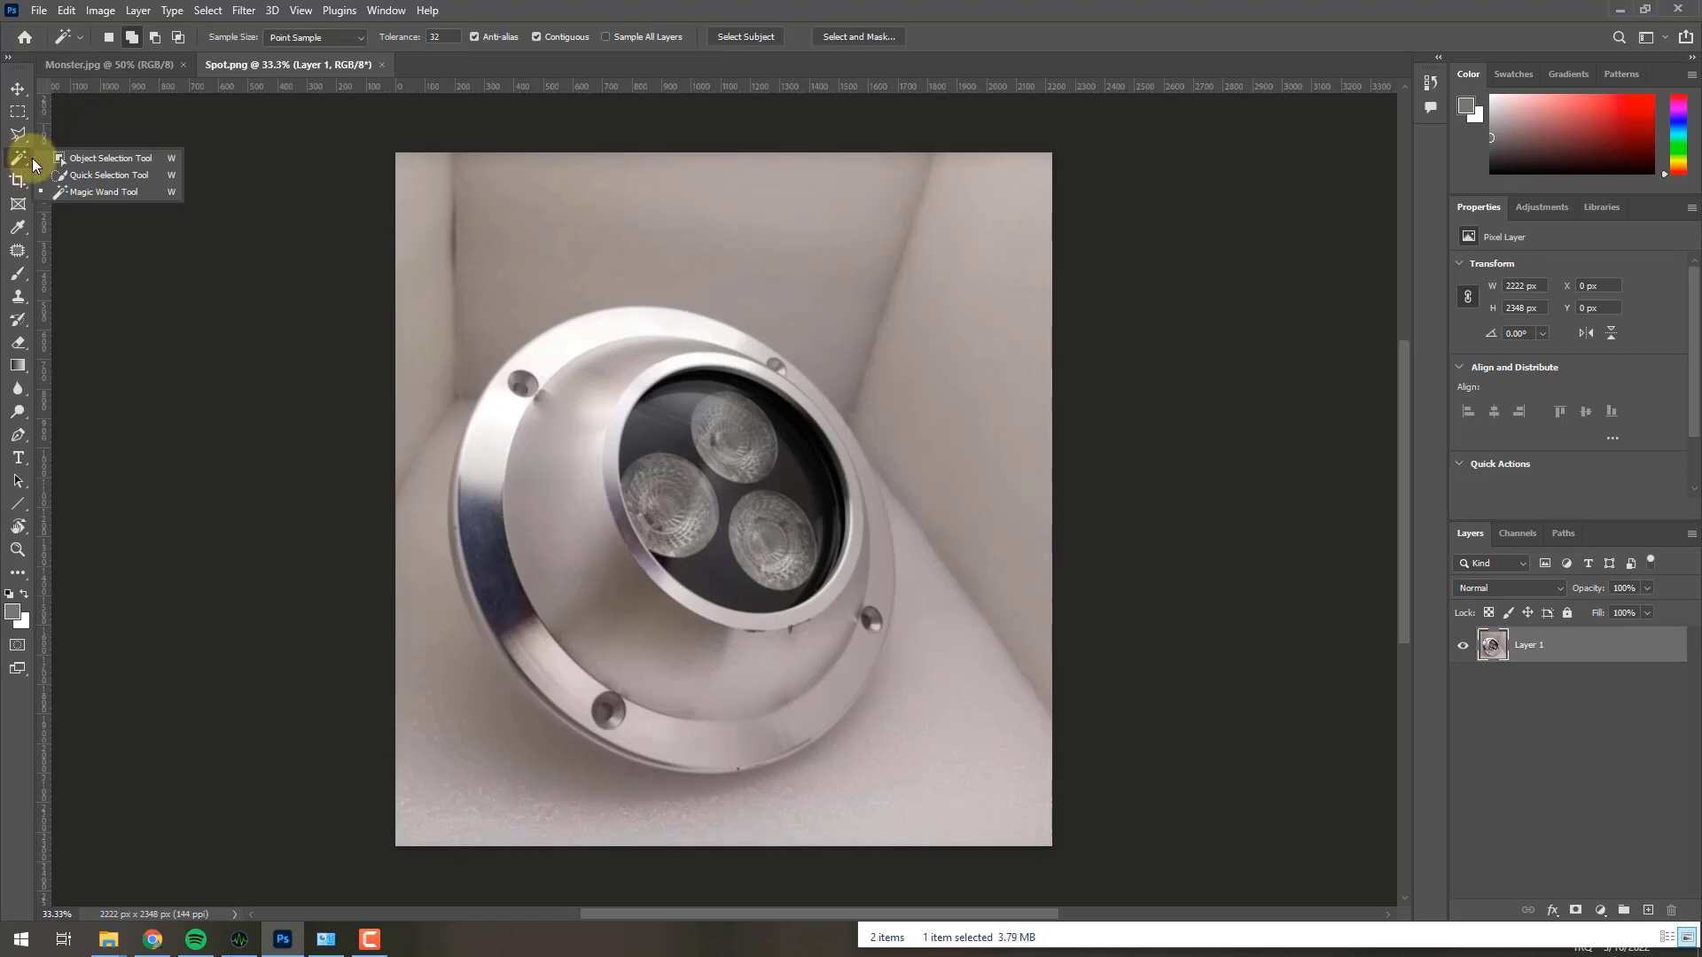
click(92, 194)
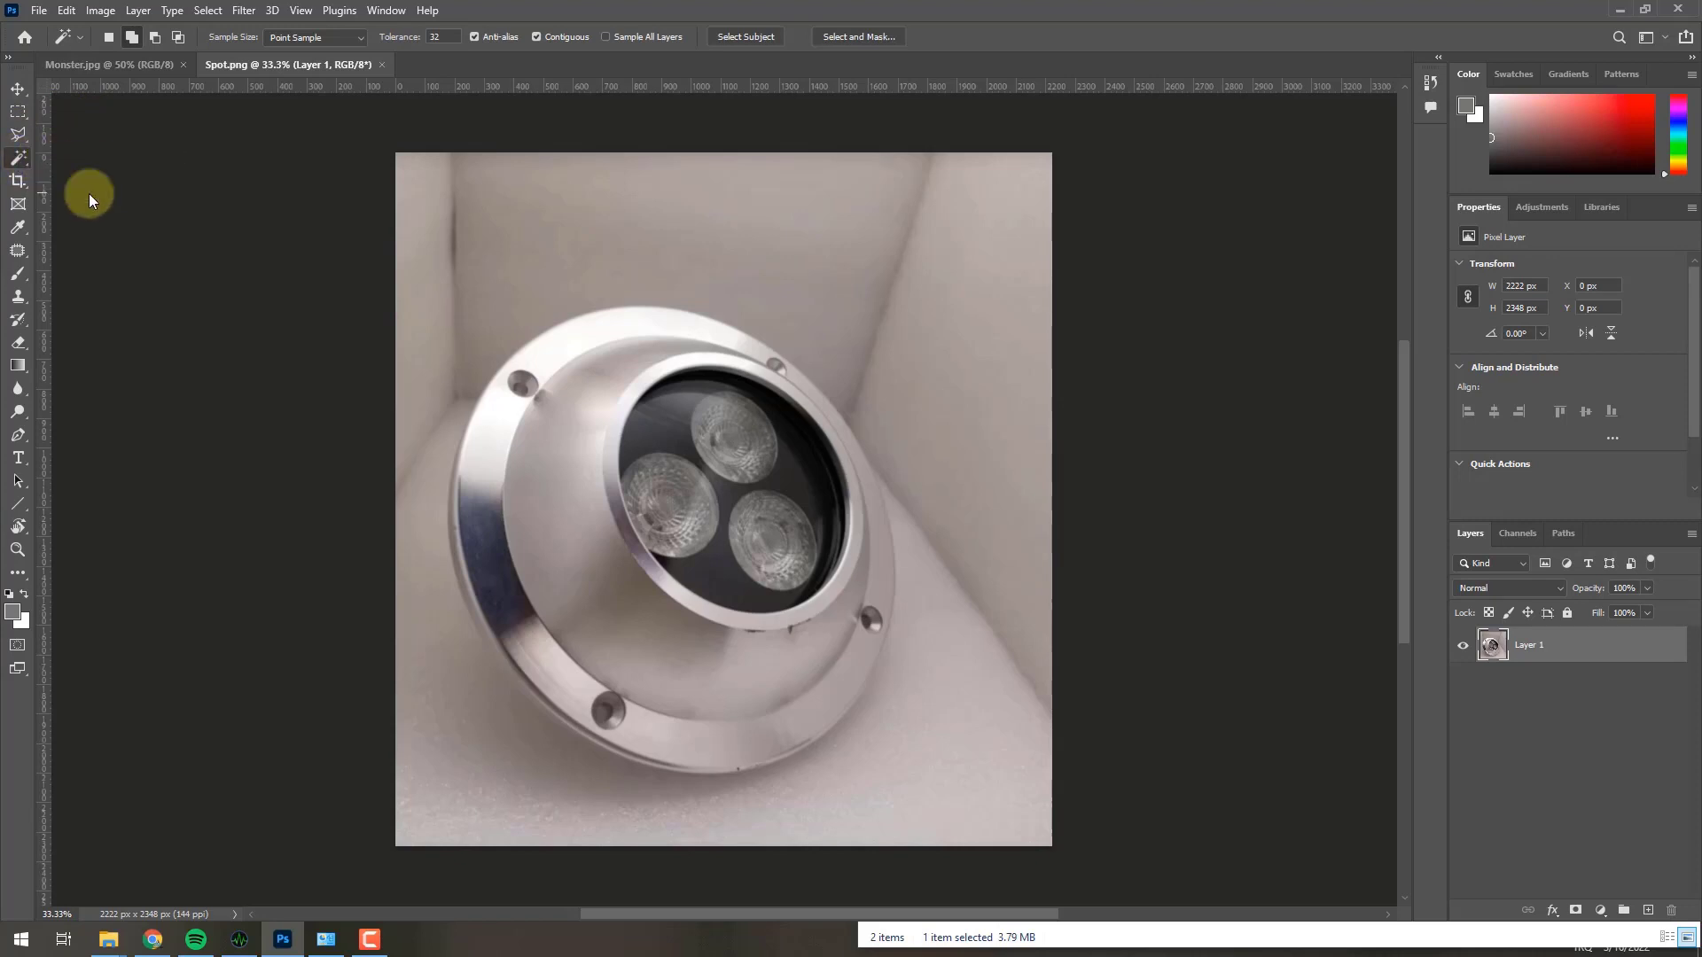
click(574, 523)
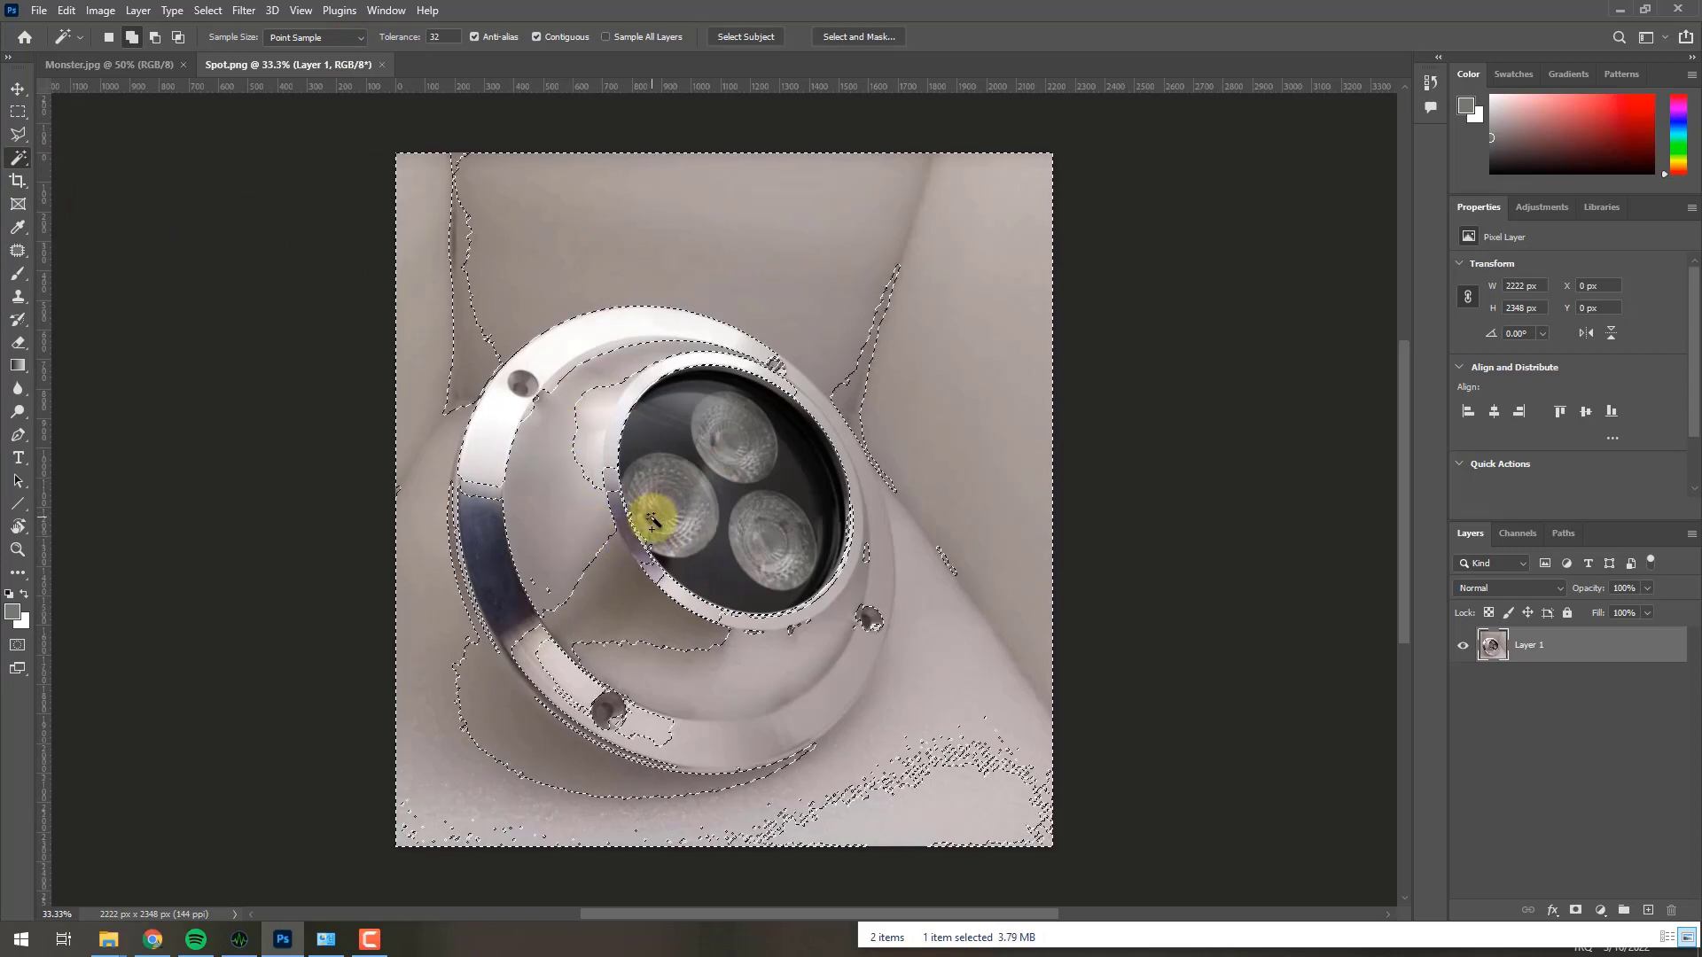
key(ctrl+d)
click(488, 455)
shift+click(532, 677)
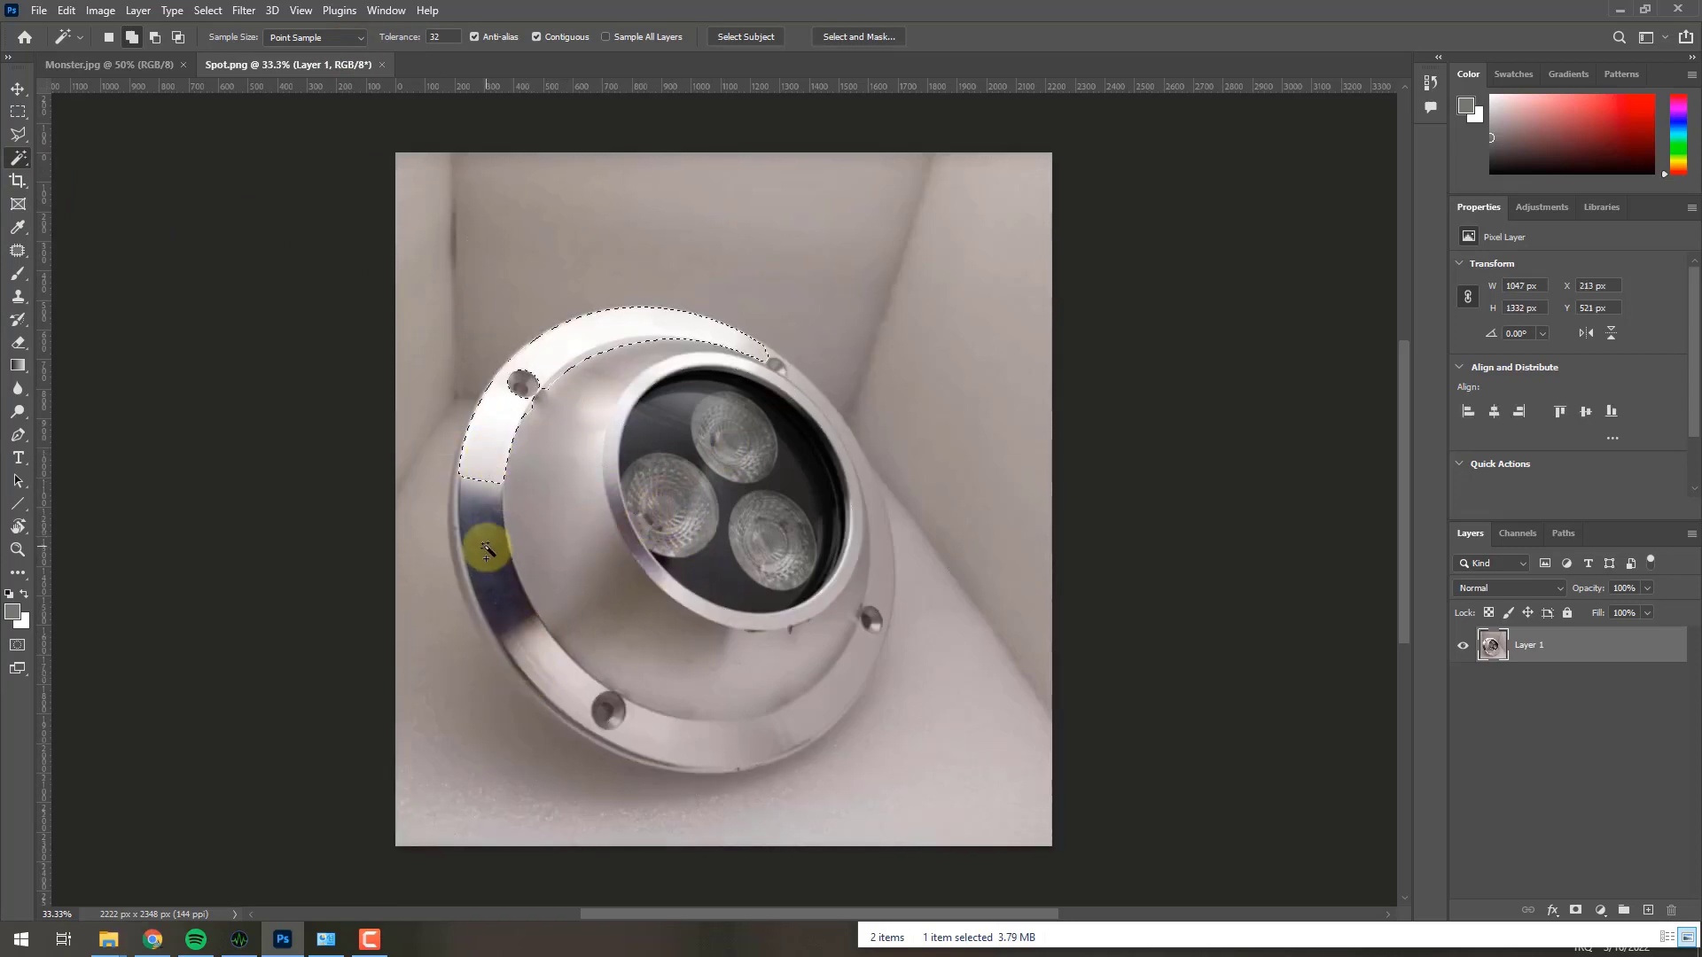
shift+click(482, 543)
shift+click(678, 743)
shift+click(779, 733)
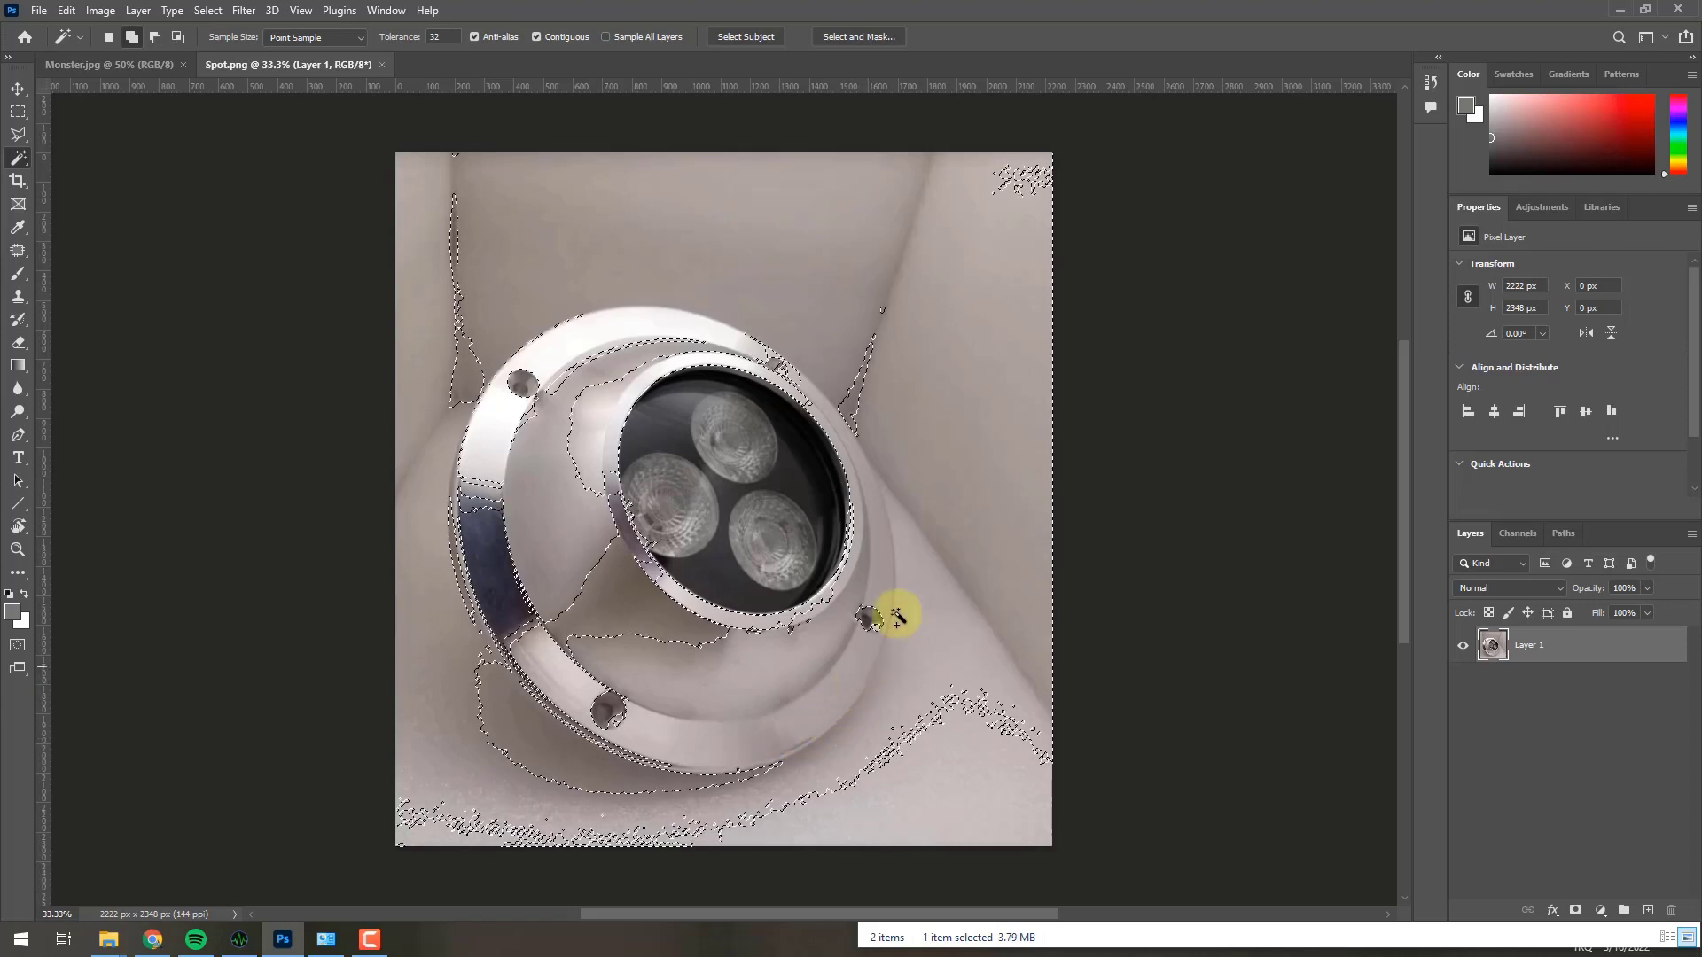
key(ctrl+d)
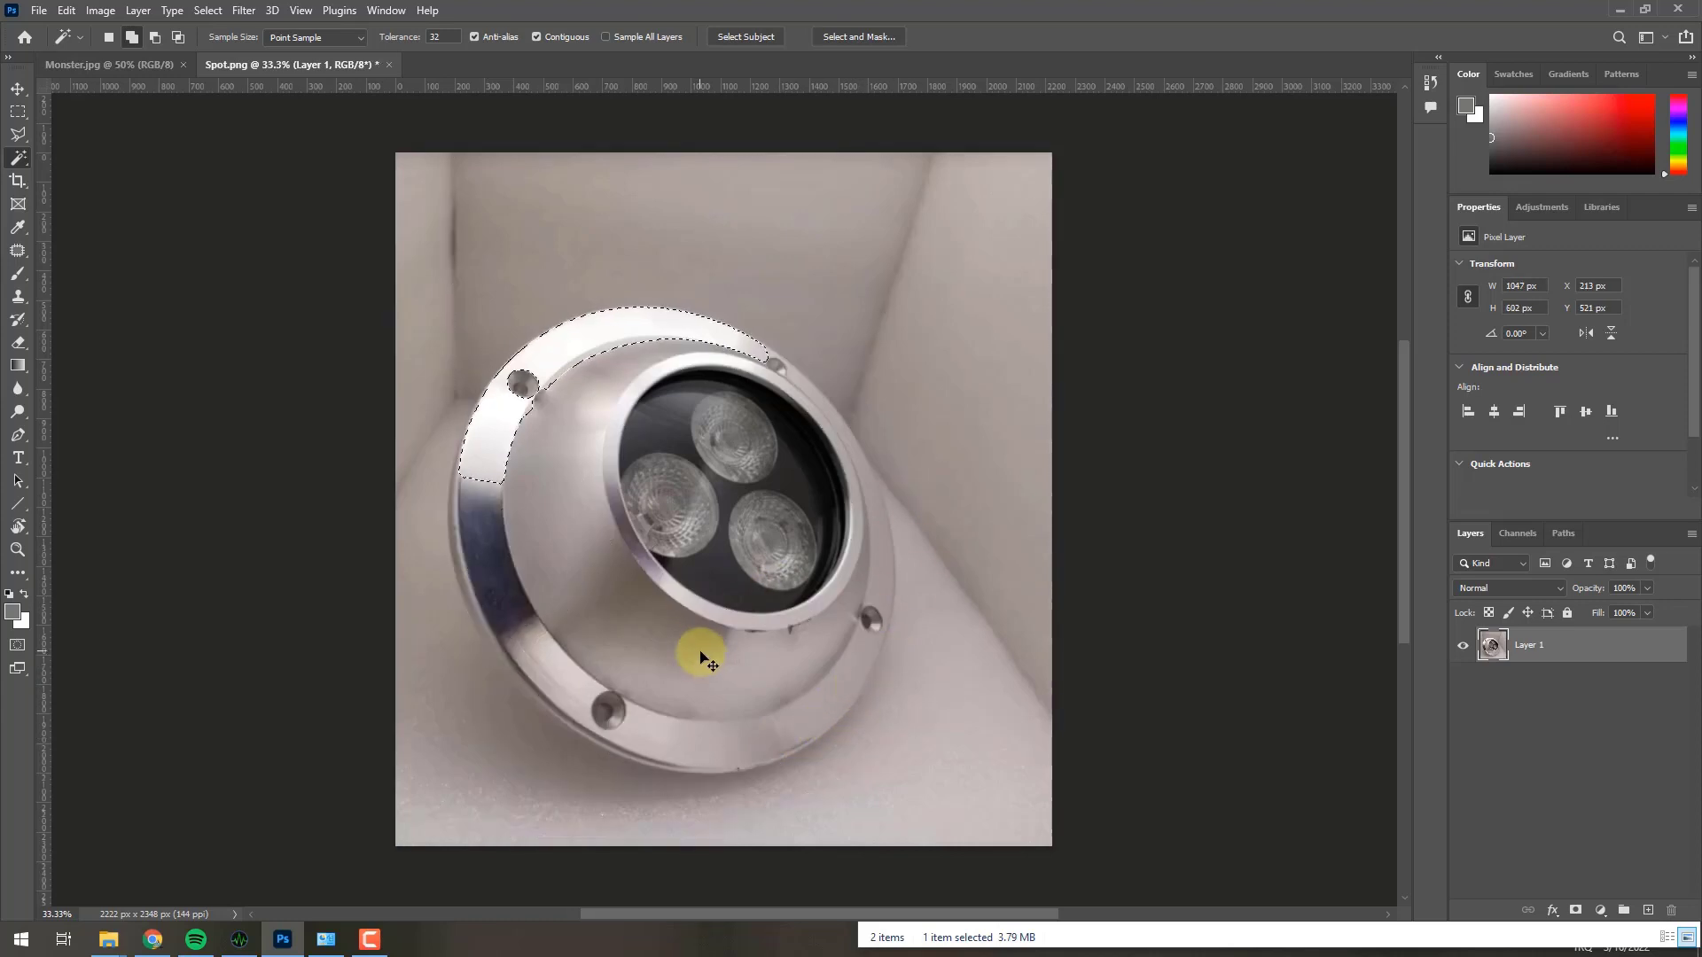
right_click(29, 158)
right_click(18, 134)
Trace a trial freehand lasso around the lamp, then deselect it
click(70, 134)
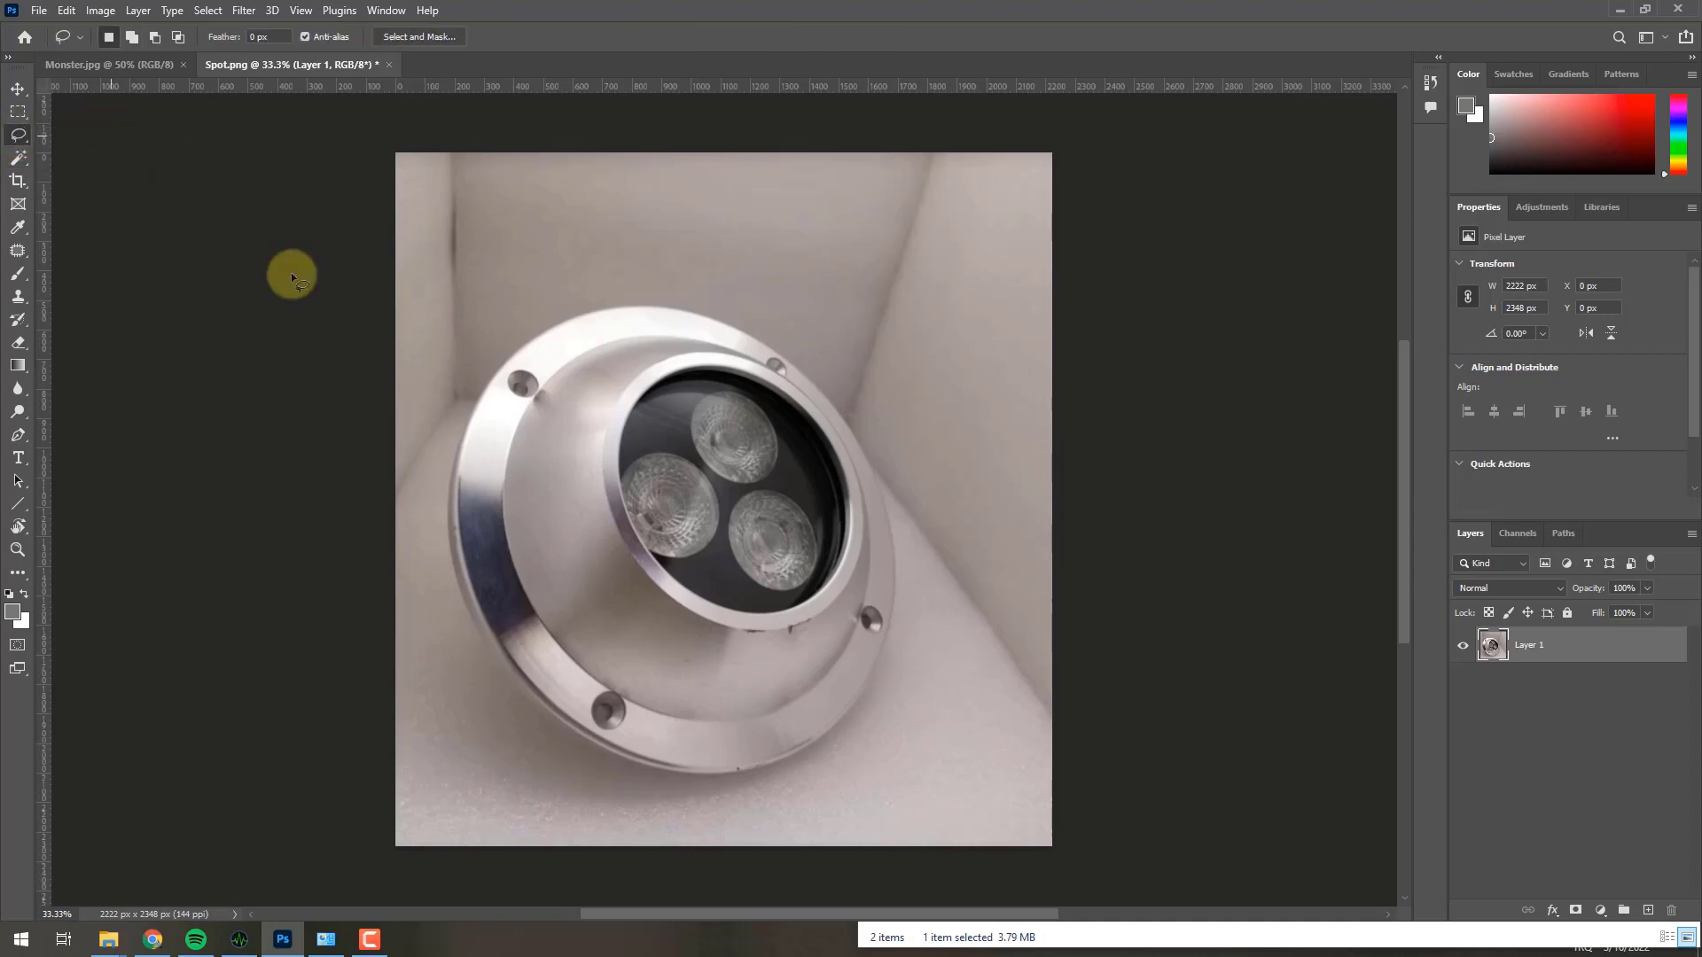
drag(508, 363, 447, 486)
mouse_move(483, 625)
mouse_down()
mouse_move(665, 760)
mouse_move(808, 750)
mouse_up()
mouse_move(896, 649)
mouse_down()
mouse_move(870, 429)
mouse_move(726, 334)
mouse_move(506, 371)
mouse_up()
right_click(668, 540)
click(738, 546)
Draw an Elliptical Marquee selection fitted to the lamp's outer rim
click(18, 112)
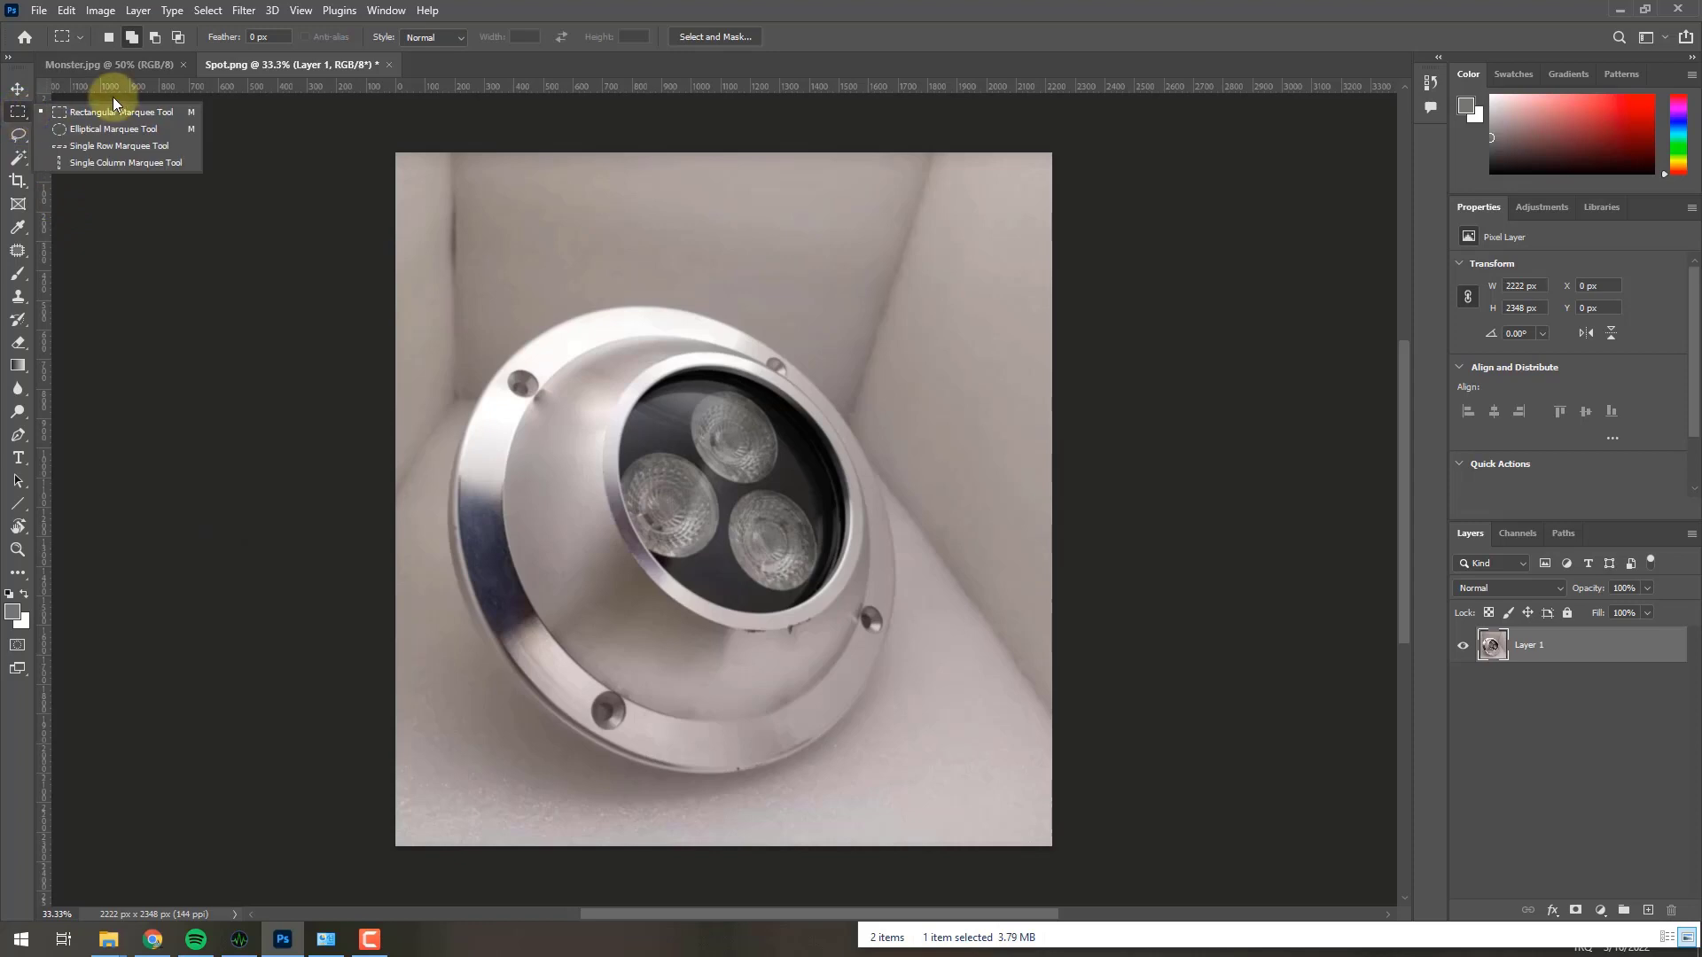
click(132, 131)
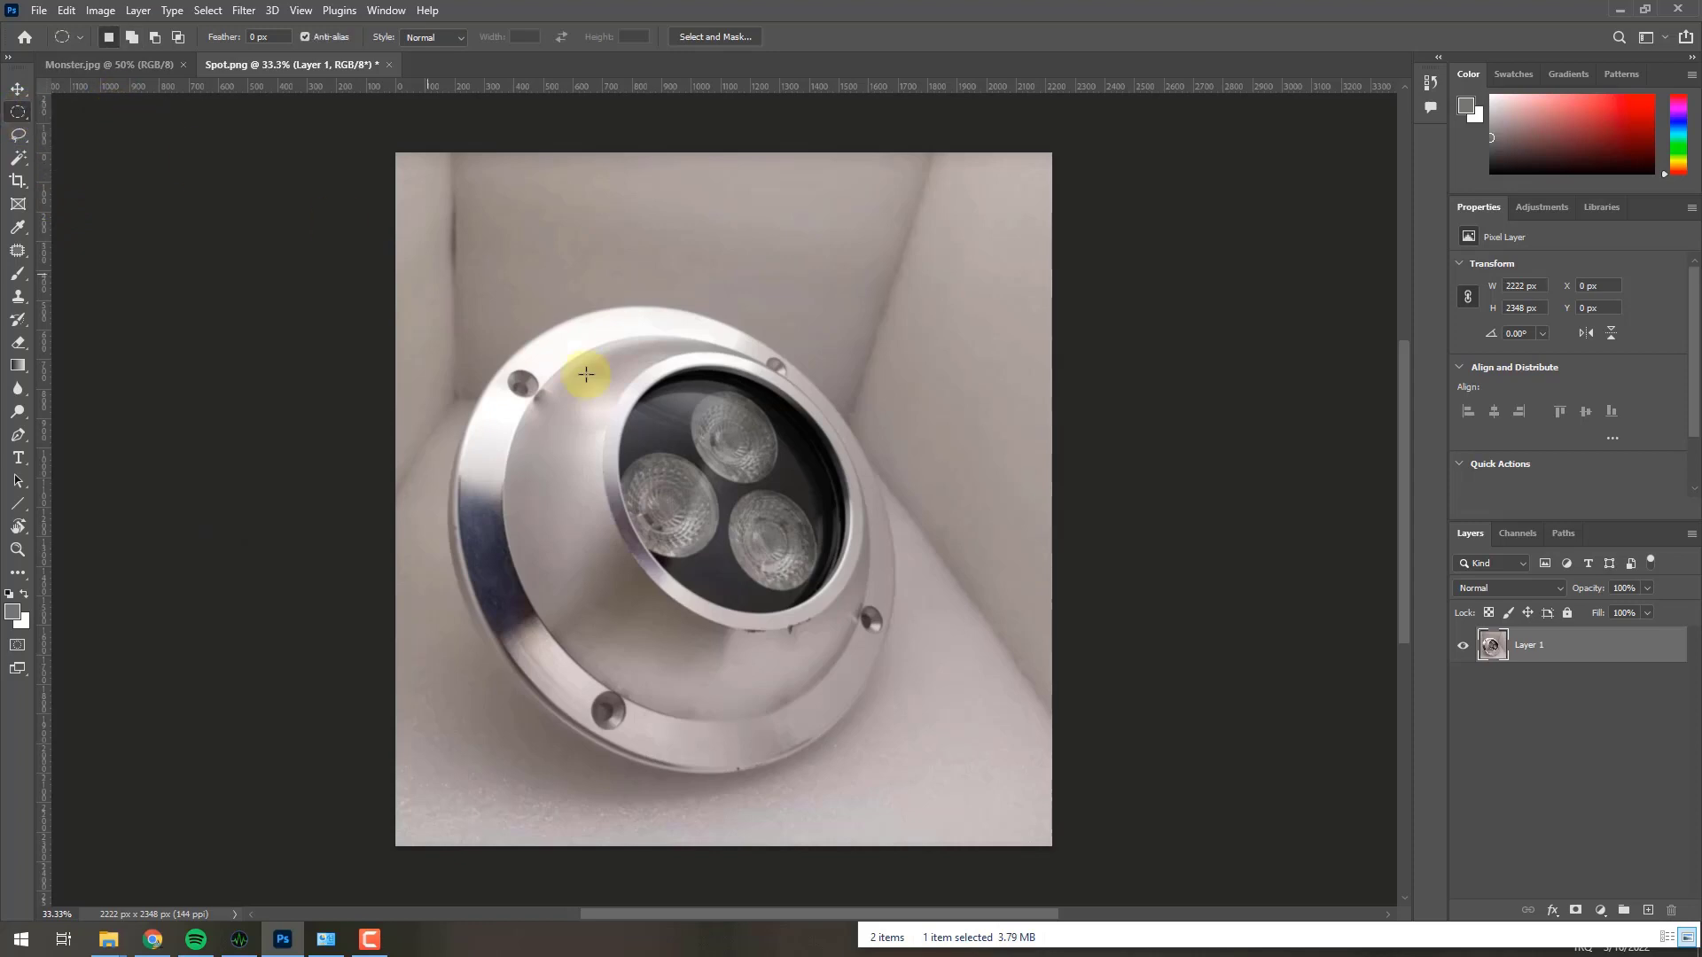
mouse_move(531, 363)
mouse_down()
mouse_move(757, 586)
mouse_move(896, 763)
mouse_up()
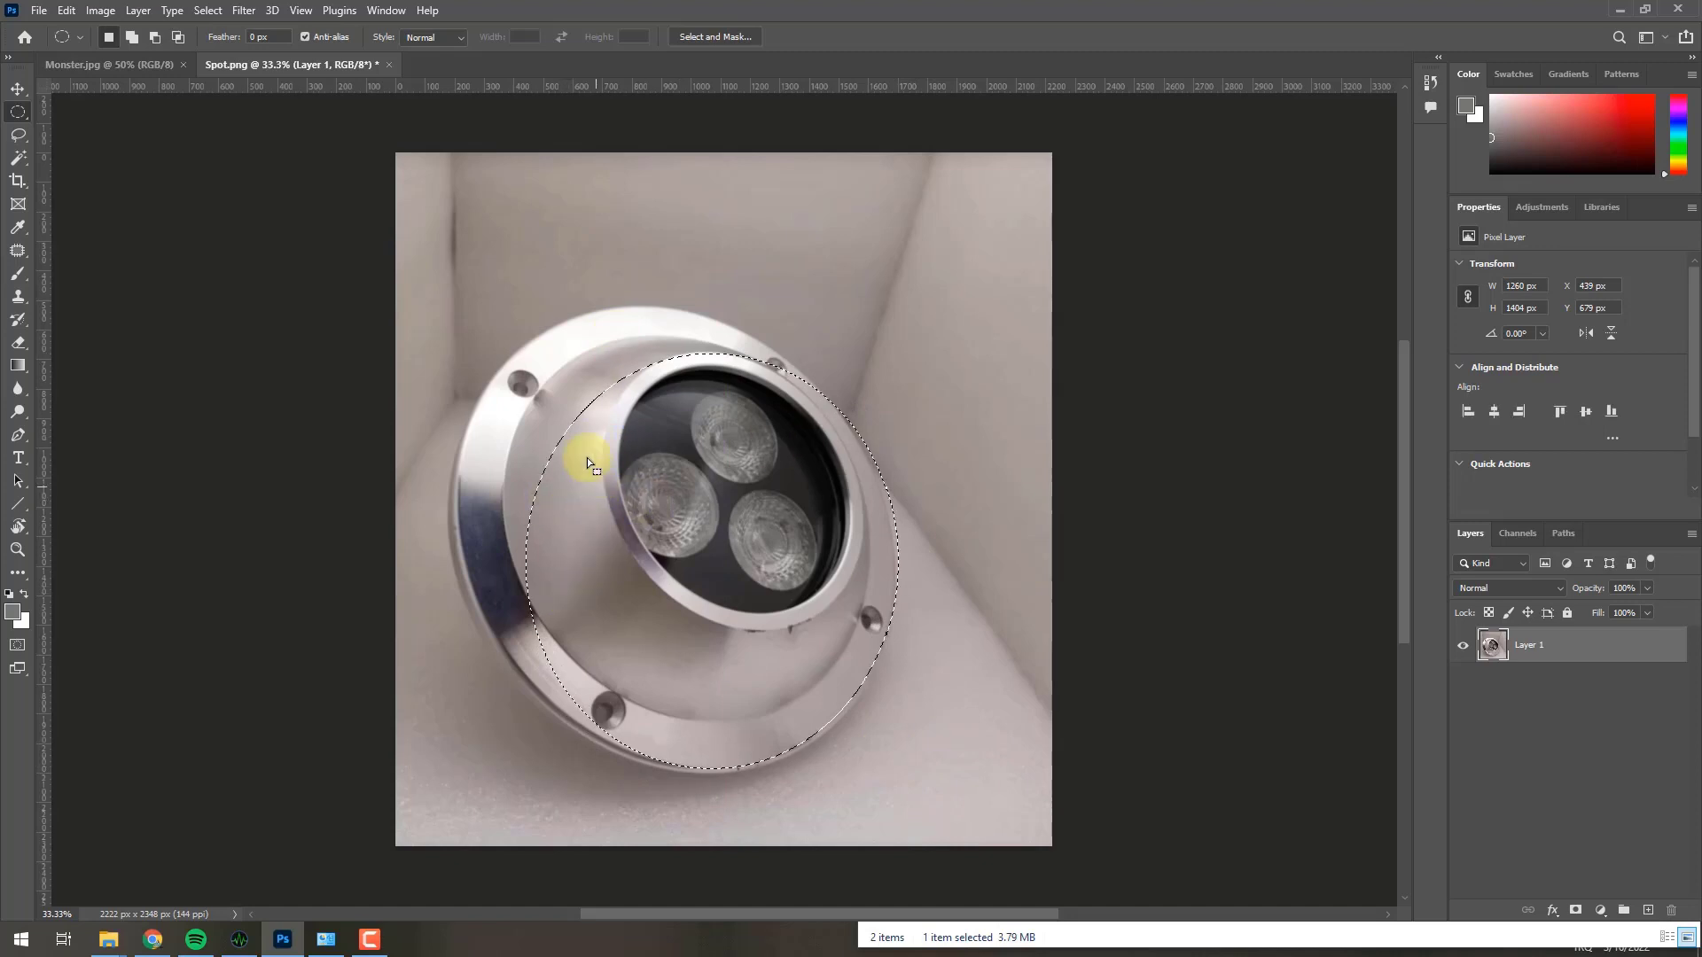
drag(541, 367, 899, 771)
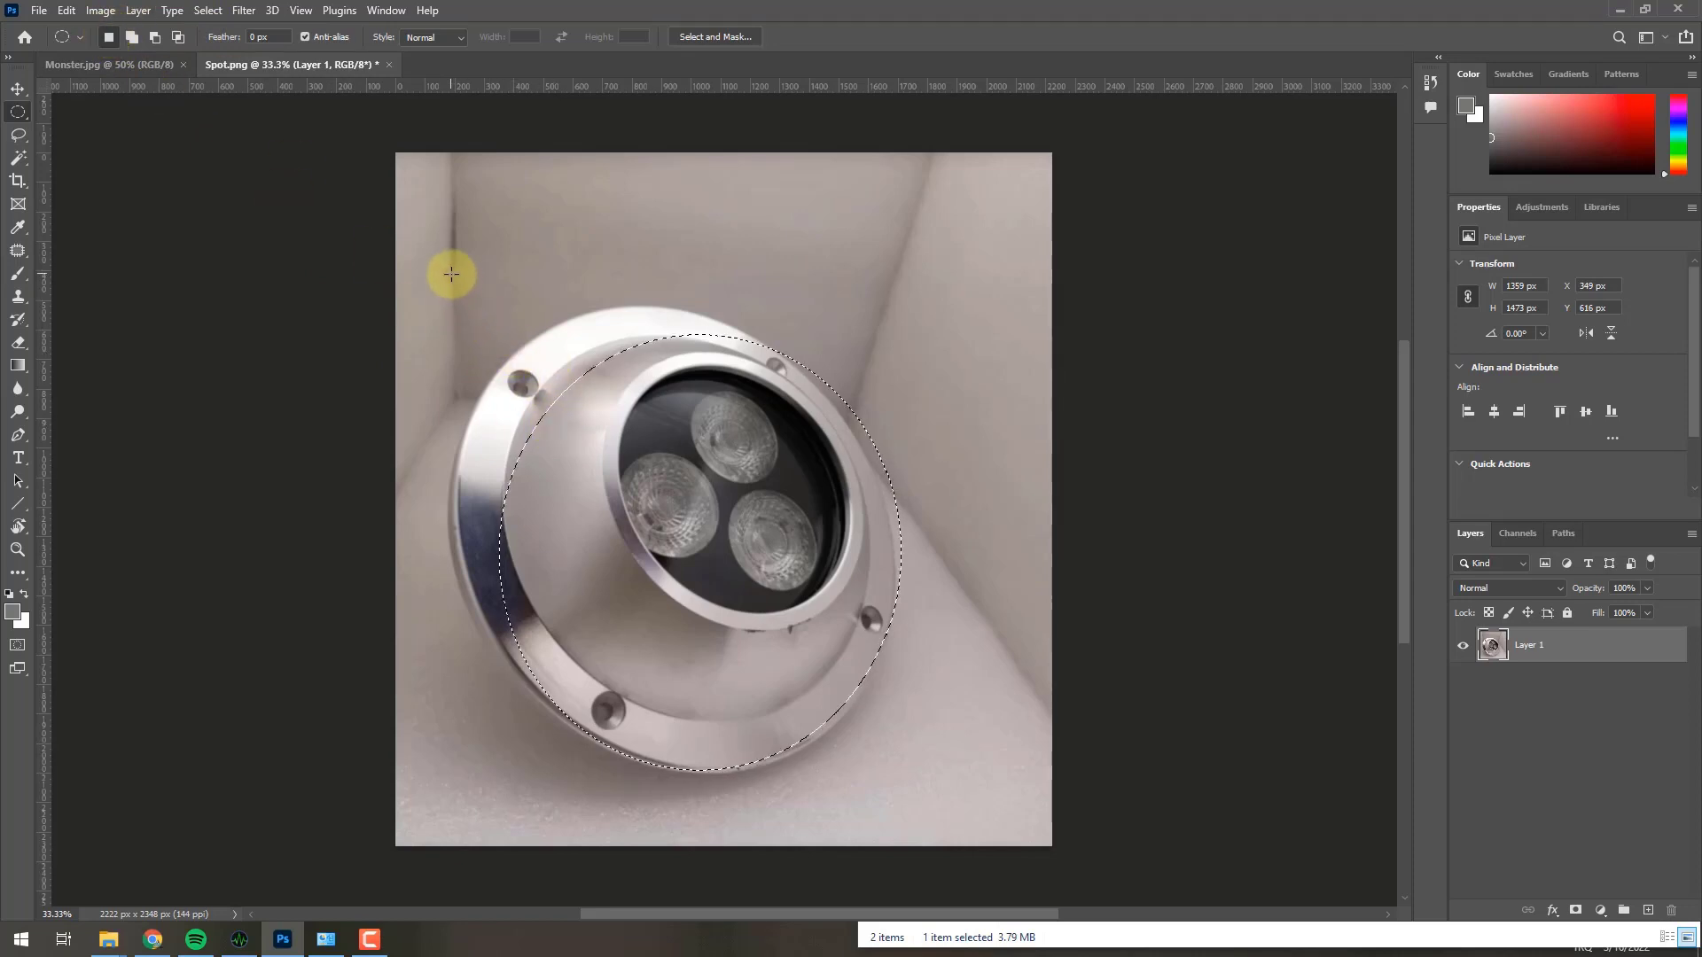
drag(450, 275, 904, 784)
drag(873, 282, 444, 756)
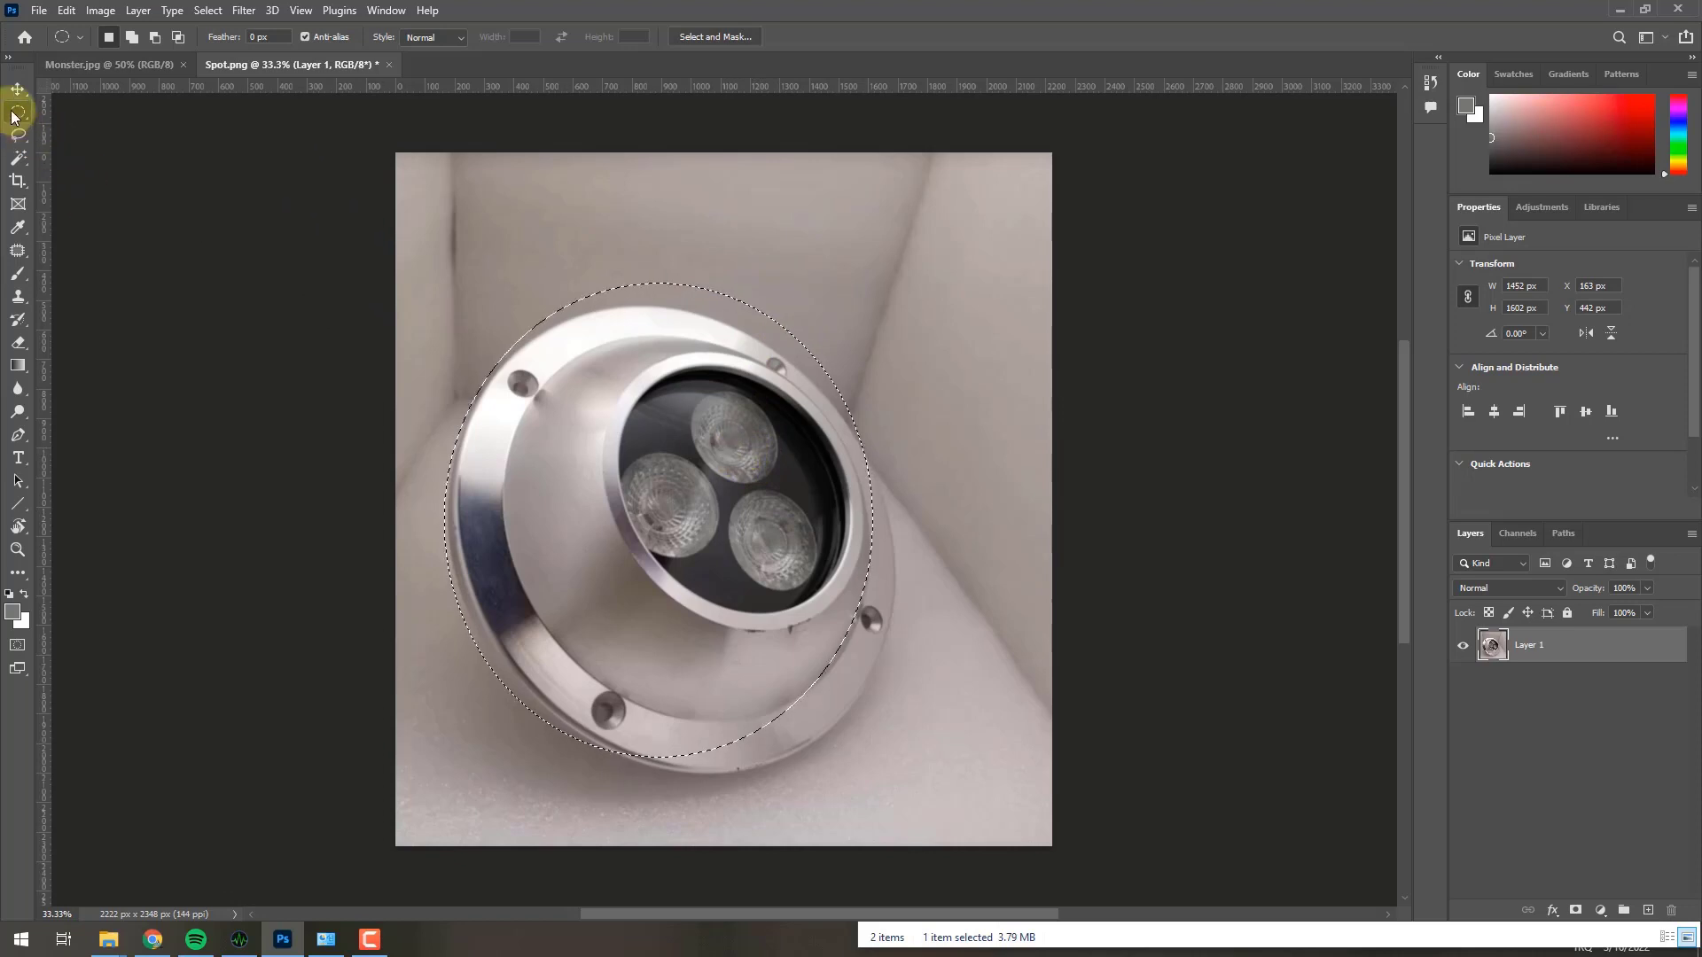
Deselect and draw a circular selection about 1533 px across over the spotlight lens
right_click(639, 538)
click(668, 552)
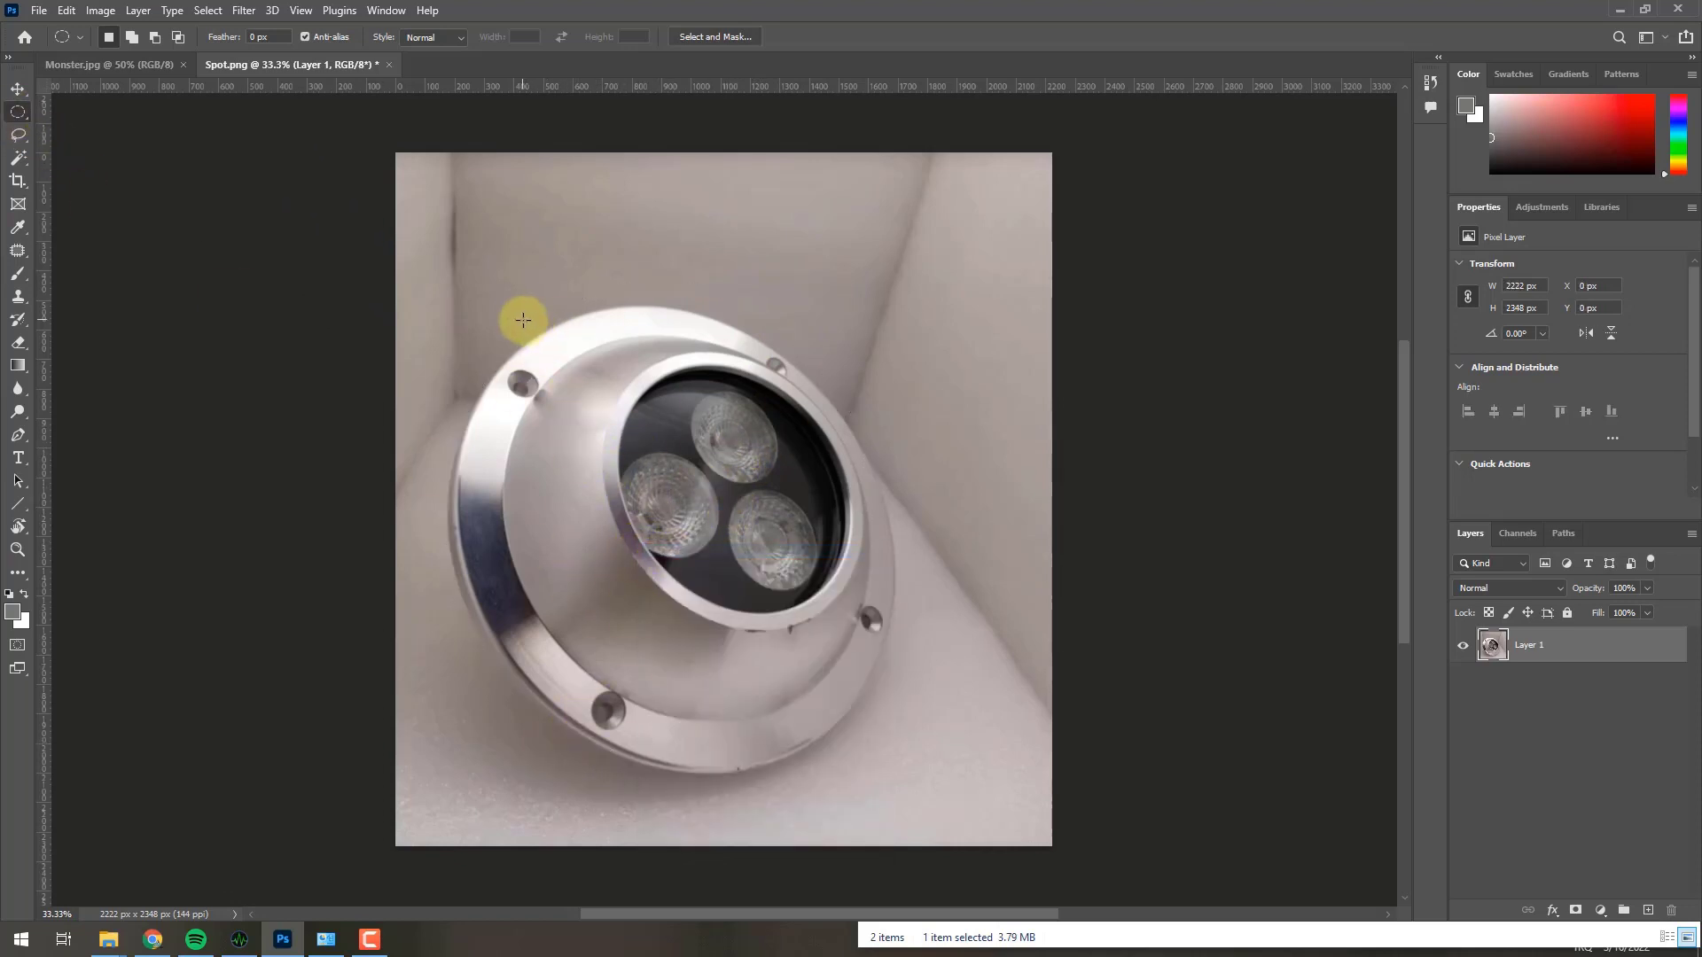
drag(519, 319, 938, 812)
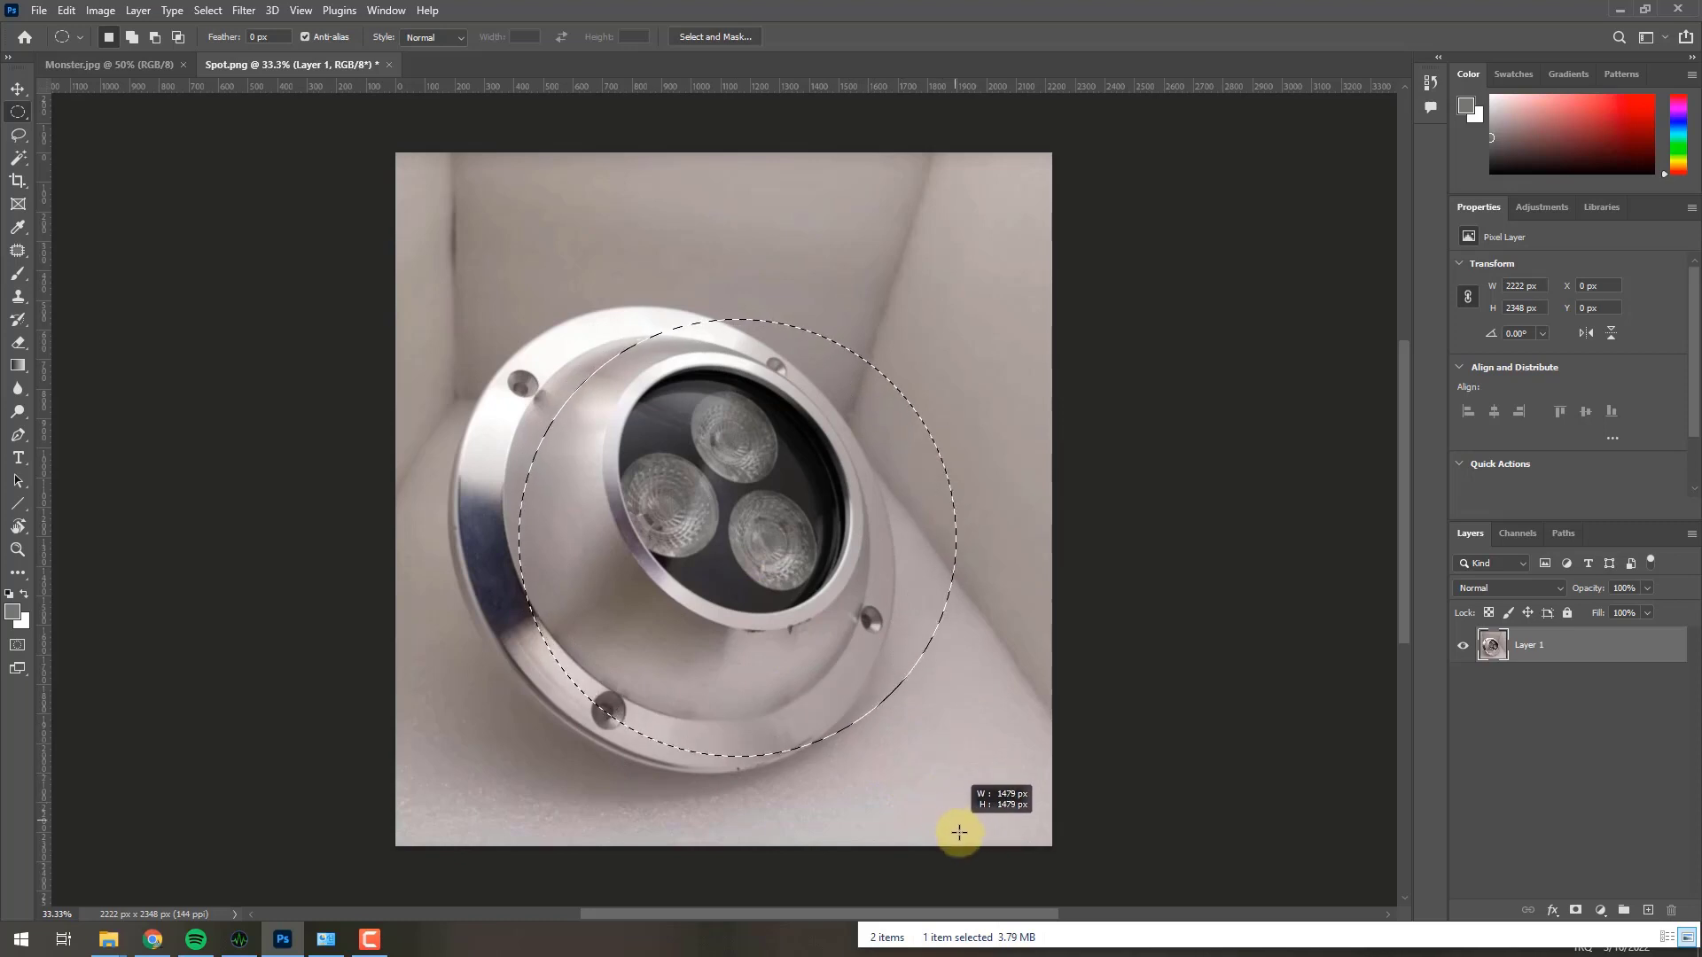
drag(938, 812, 973, 774)
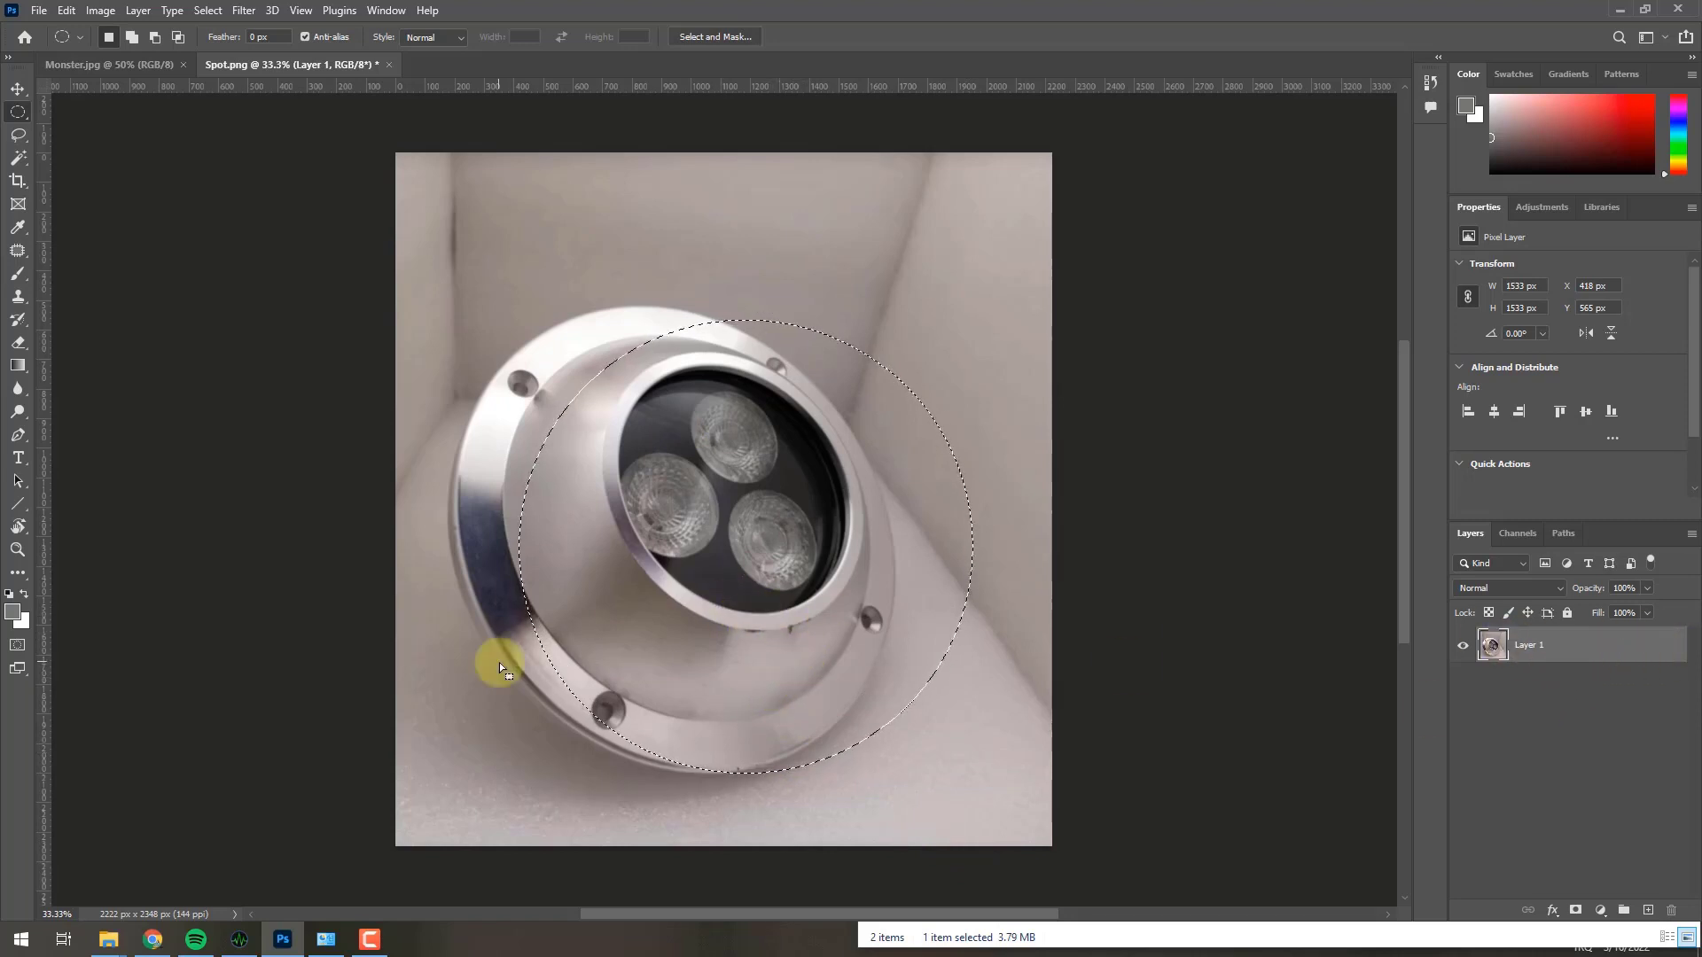
Try moving the selected lamp pixels with the Move tool, then undo it
click(18, 88)
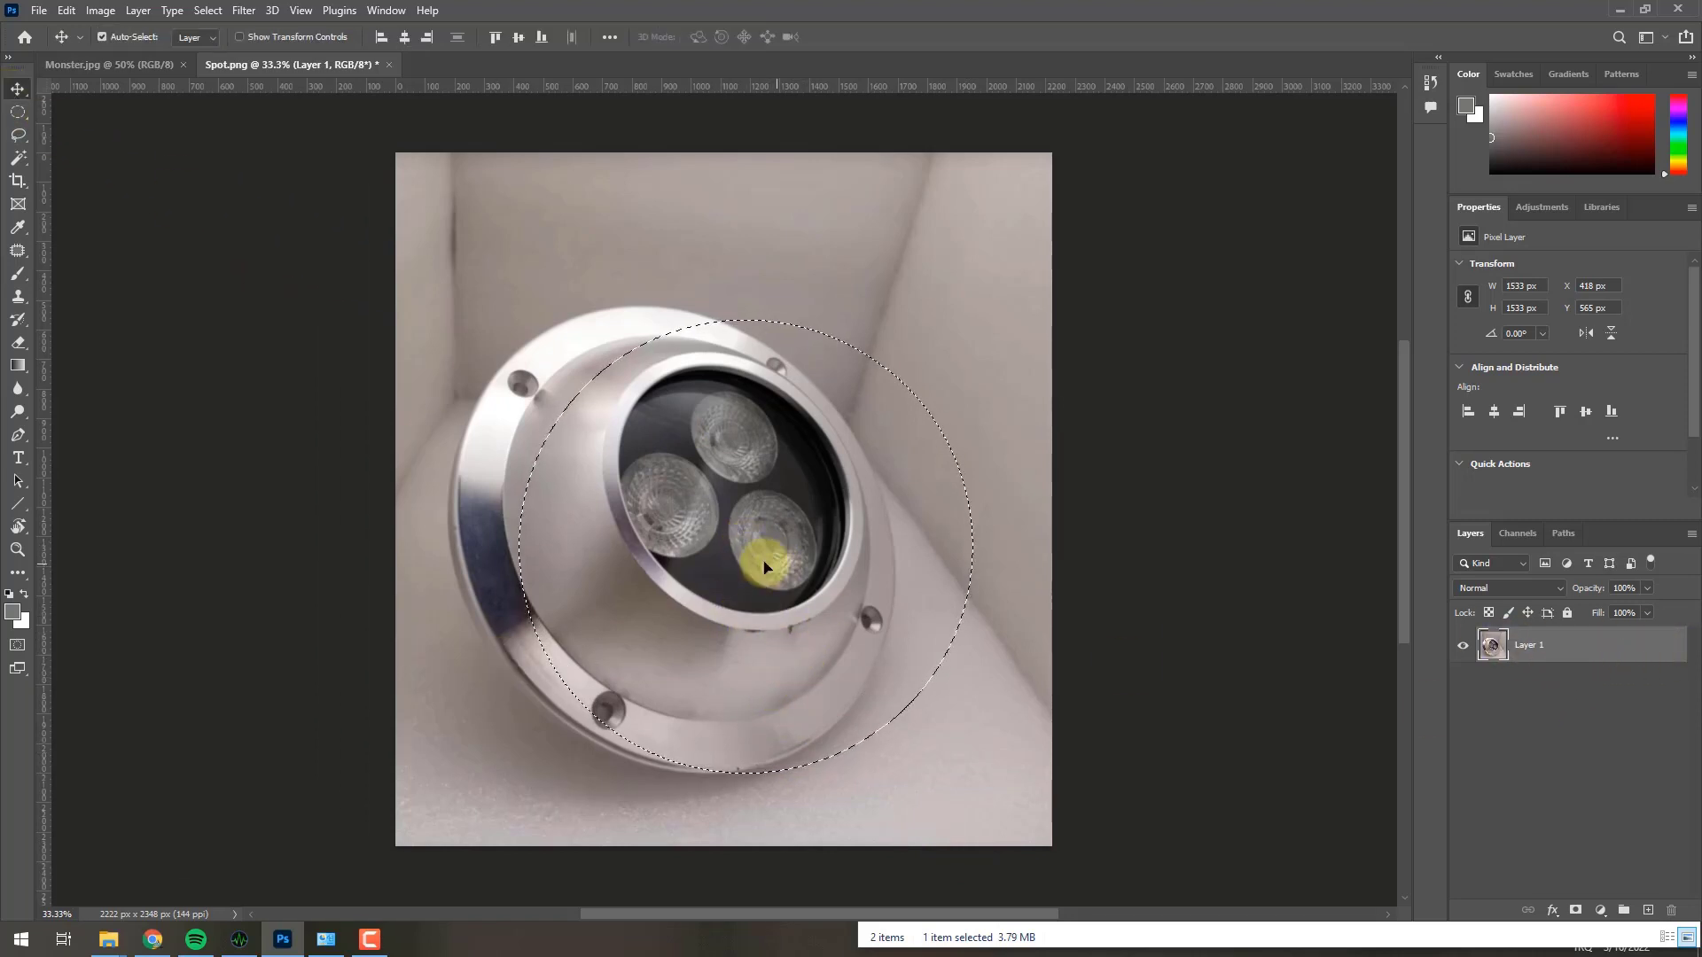
drag(767, 567, 660, 537)
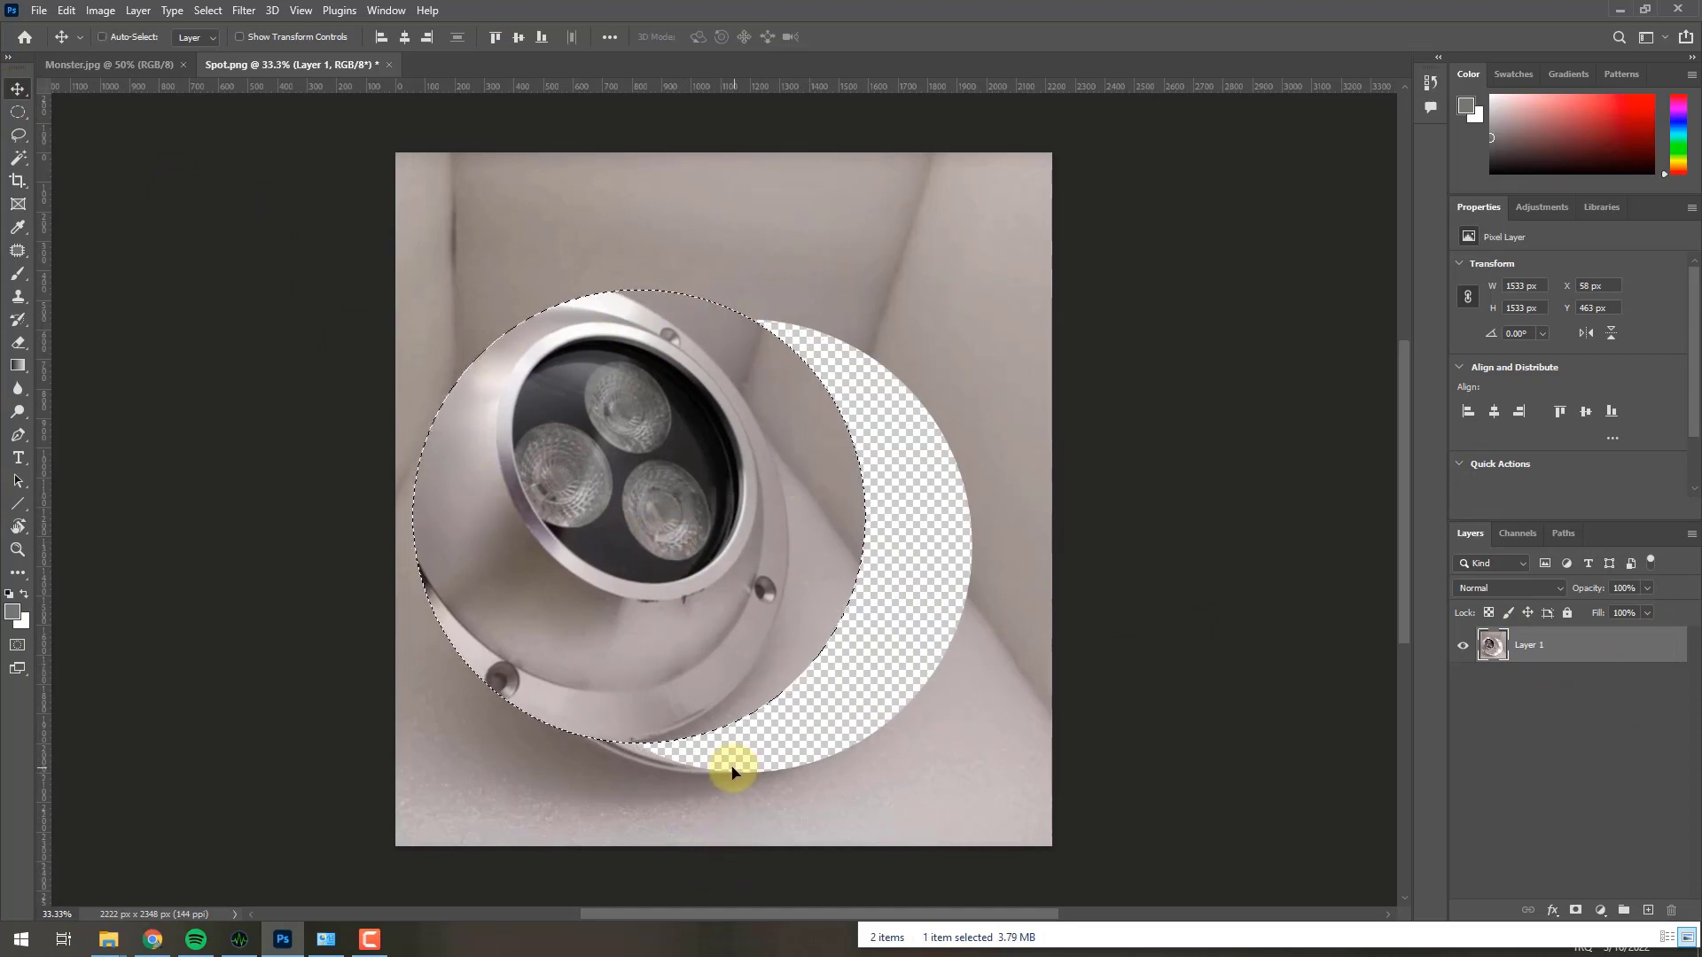
key(ctrl+z)
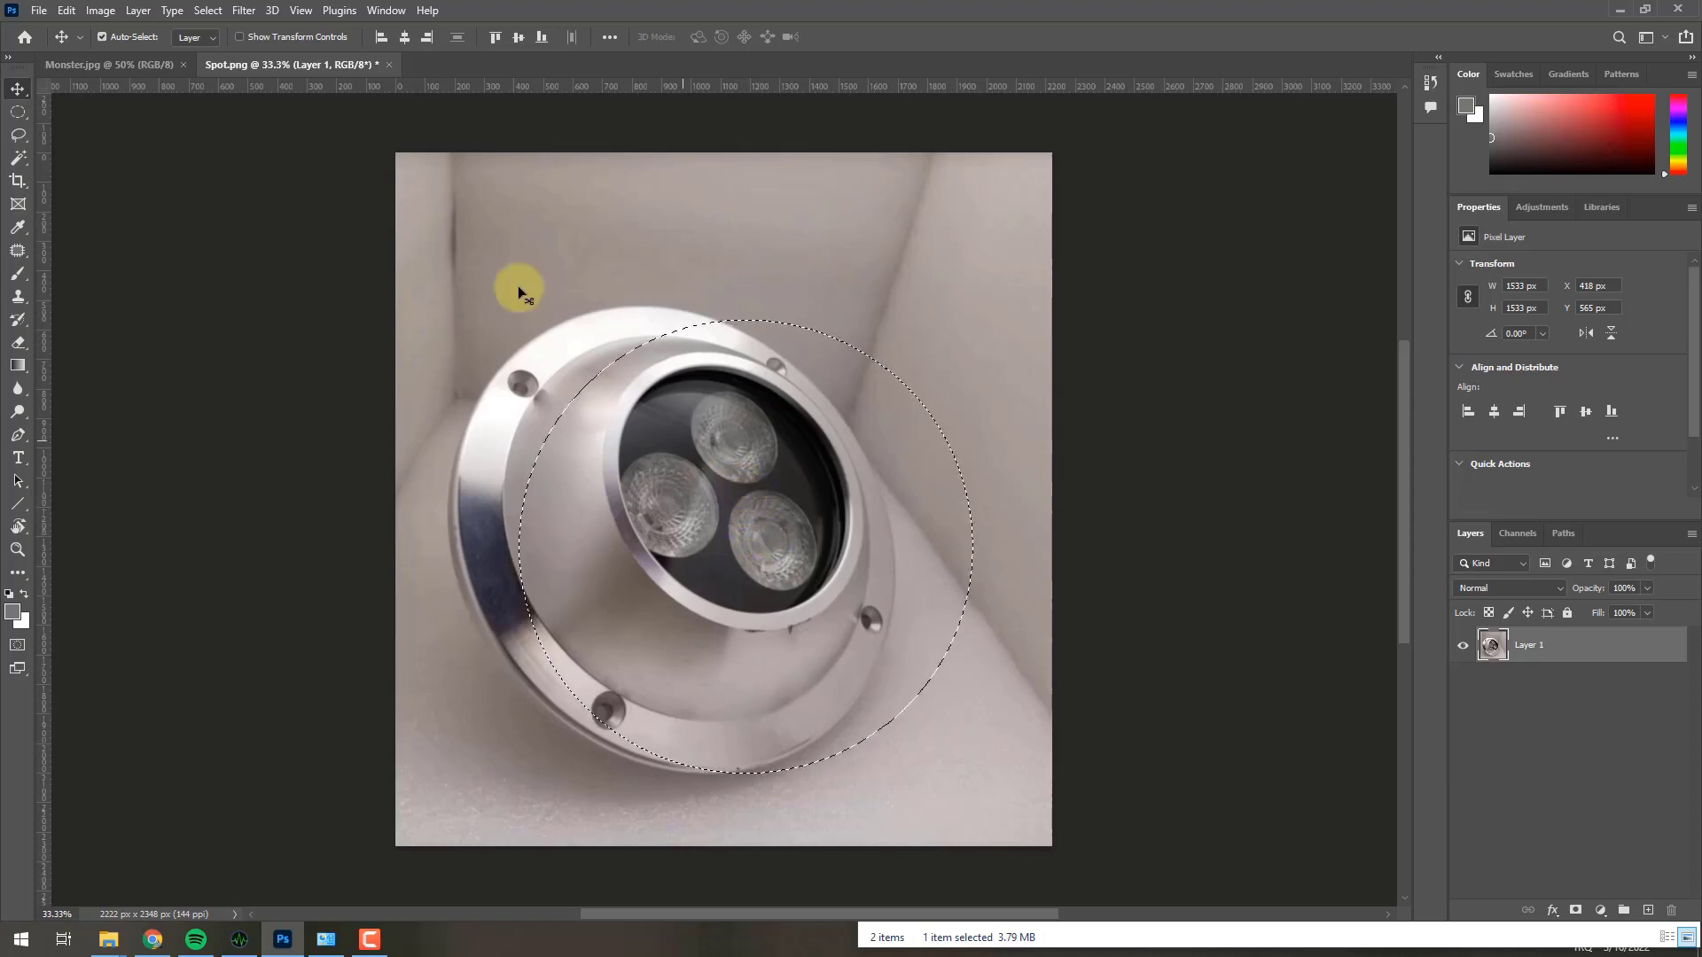
With the Elliptical Marquee, slide the selection outline over the lamp's whole rim
click(17, 114)
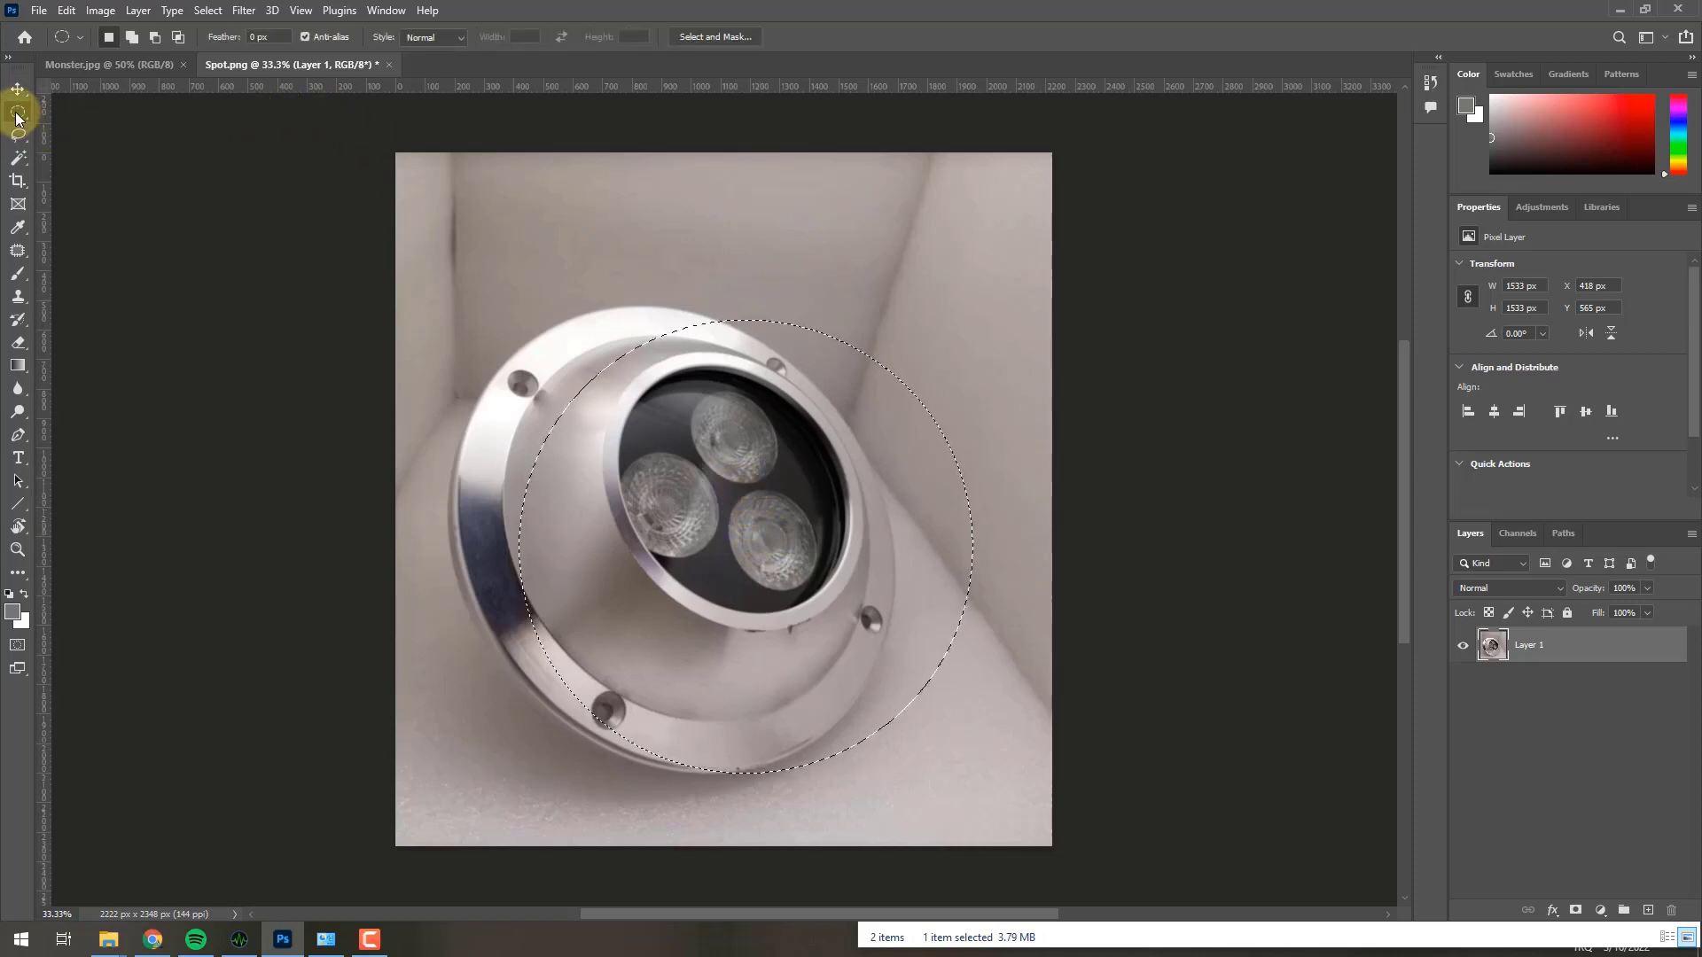
drag(824, 555, 651, 496)
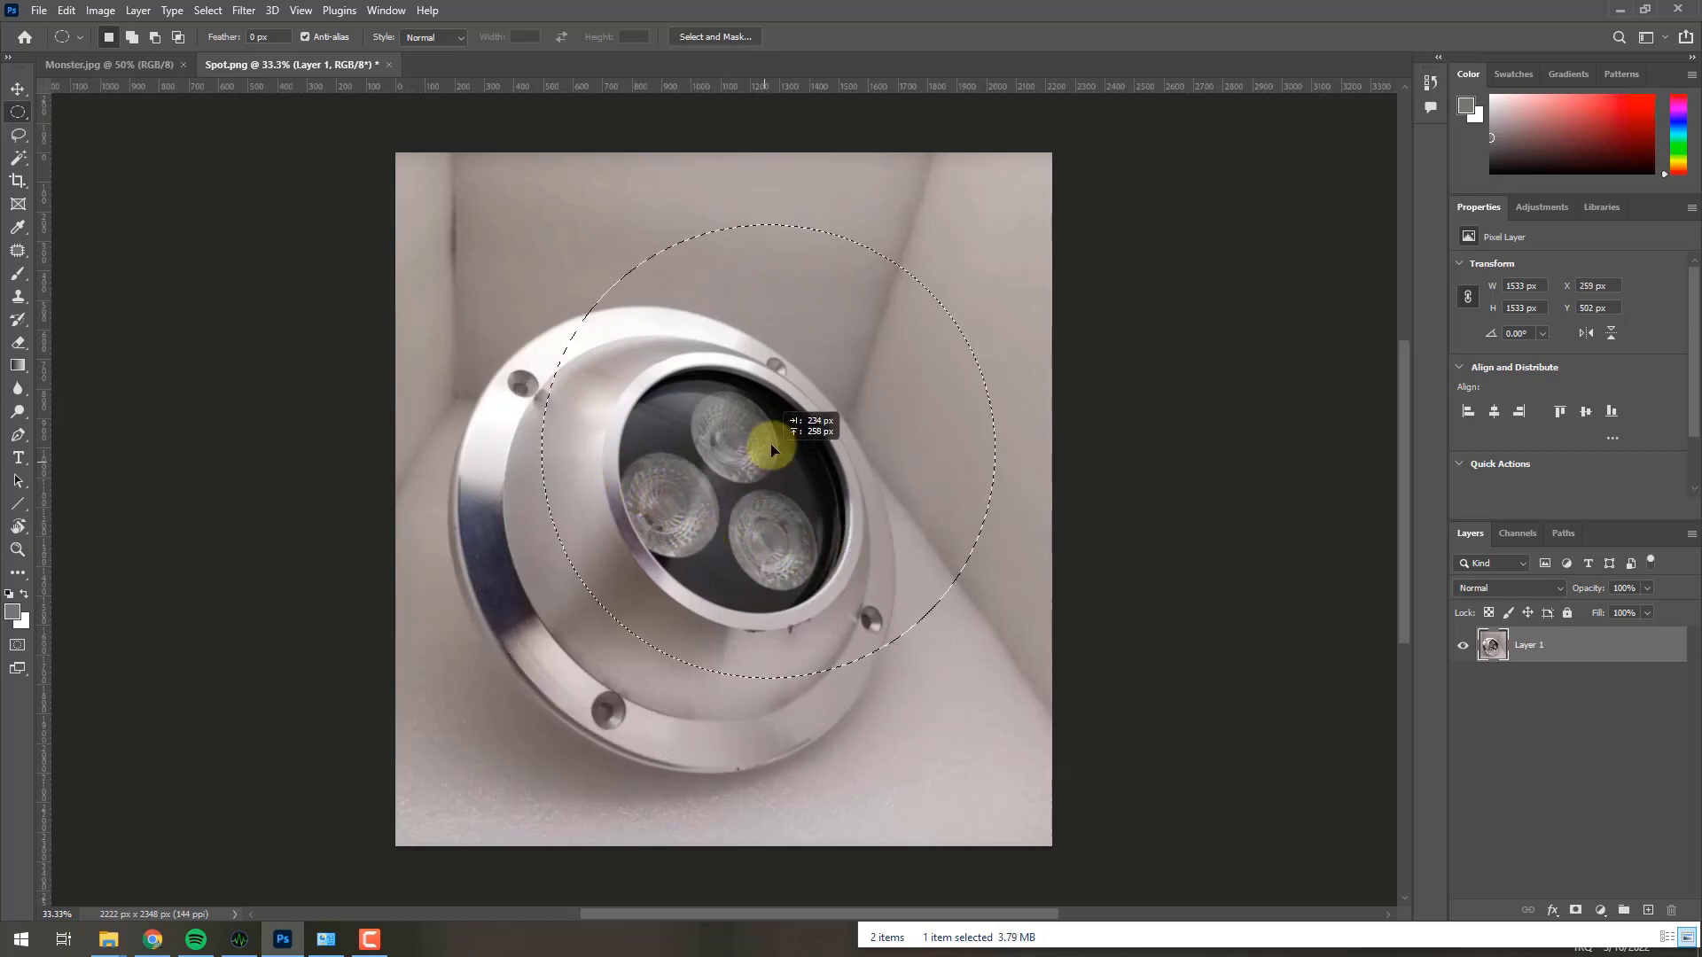
mouse_move(651, 497)
mouse_down()
mouse_move(775, 493)
mouse_move(745, 502)
mouse_up()
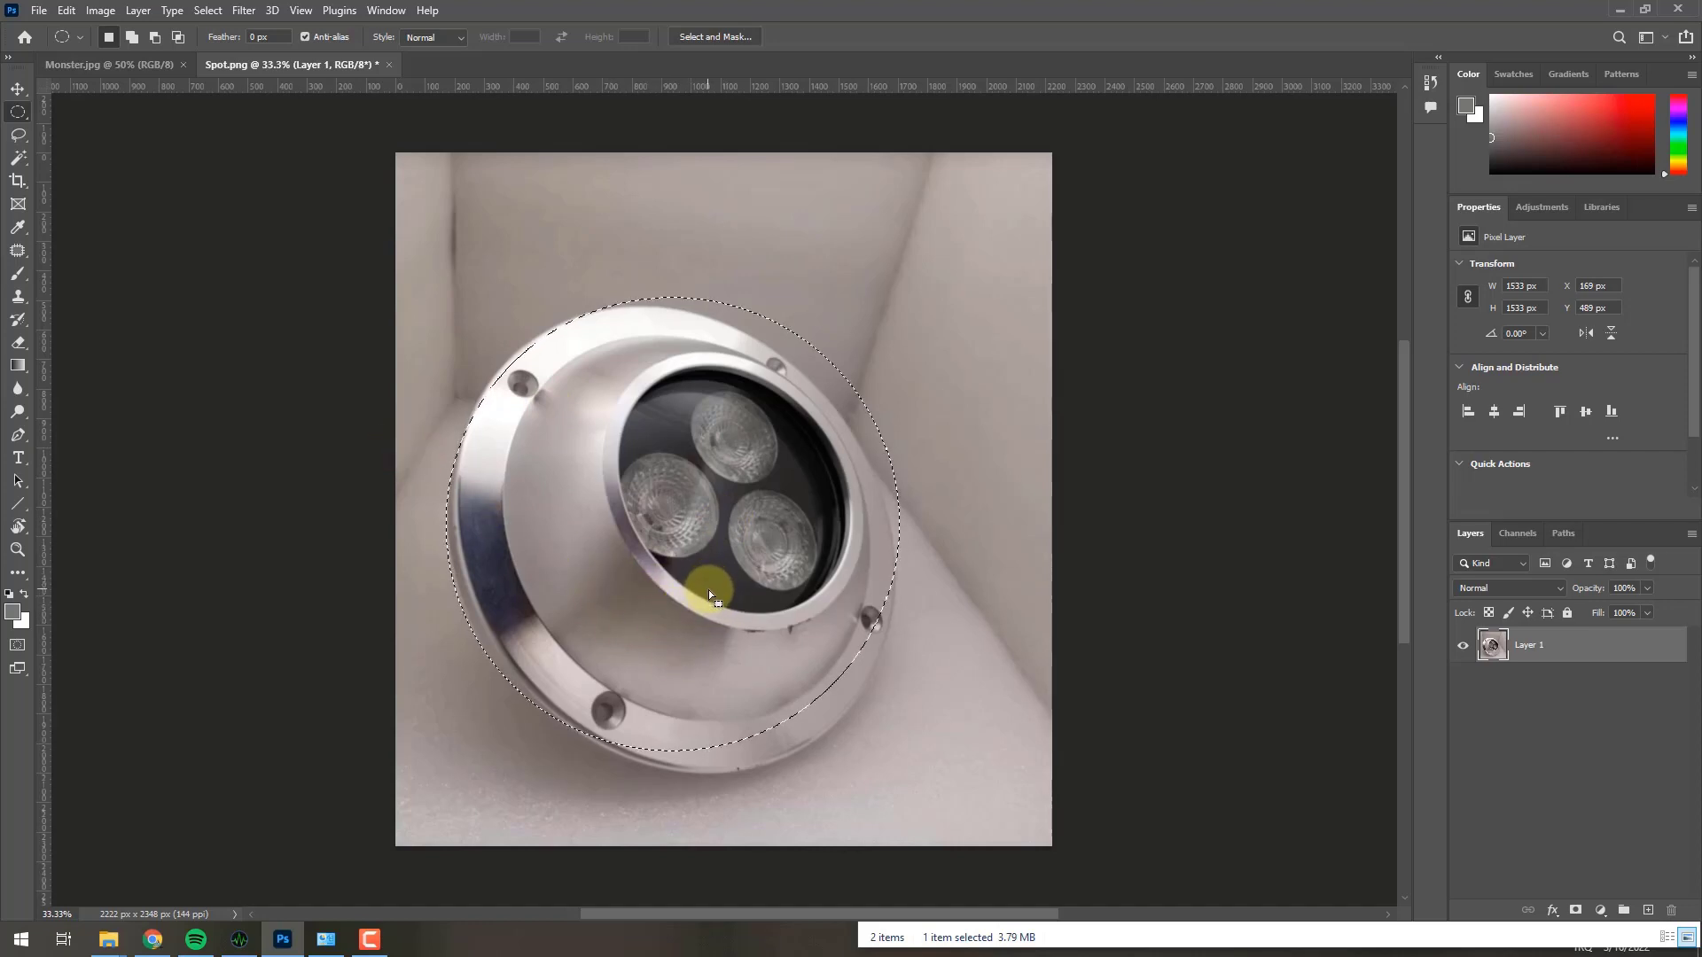
key(ctrl+t)
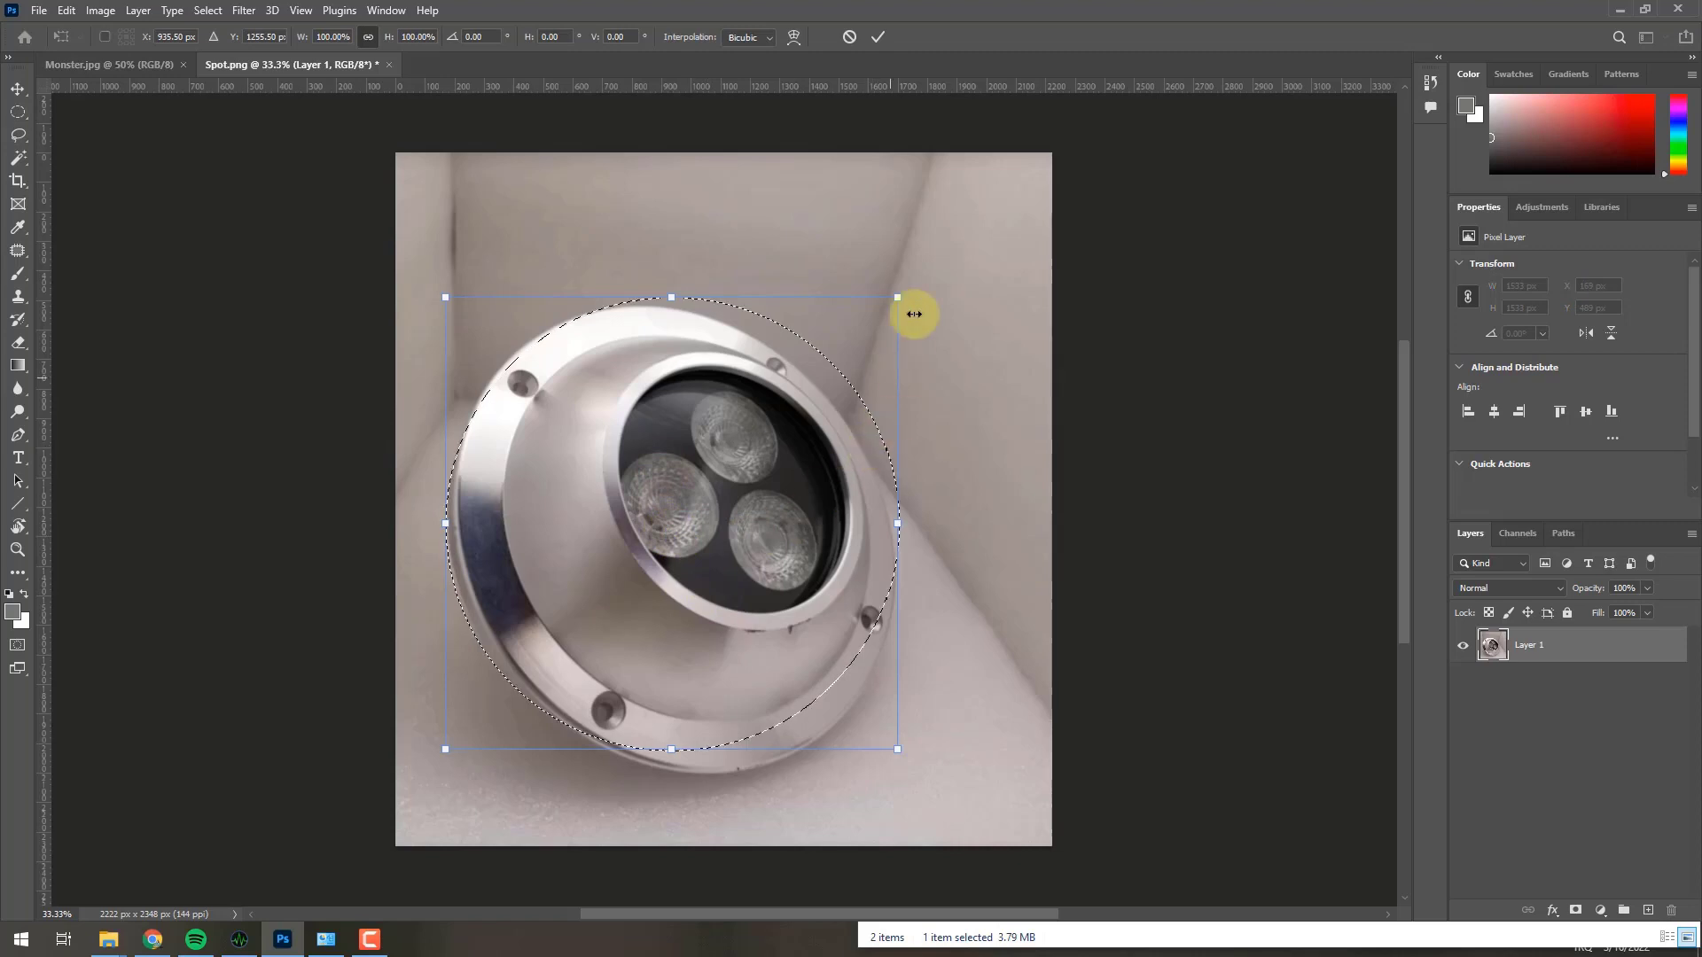
mouse_move(899, 297)
mouse_down()
mouse_move(881, 354)
mouse_move(842, 351)
mouse_up()
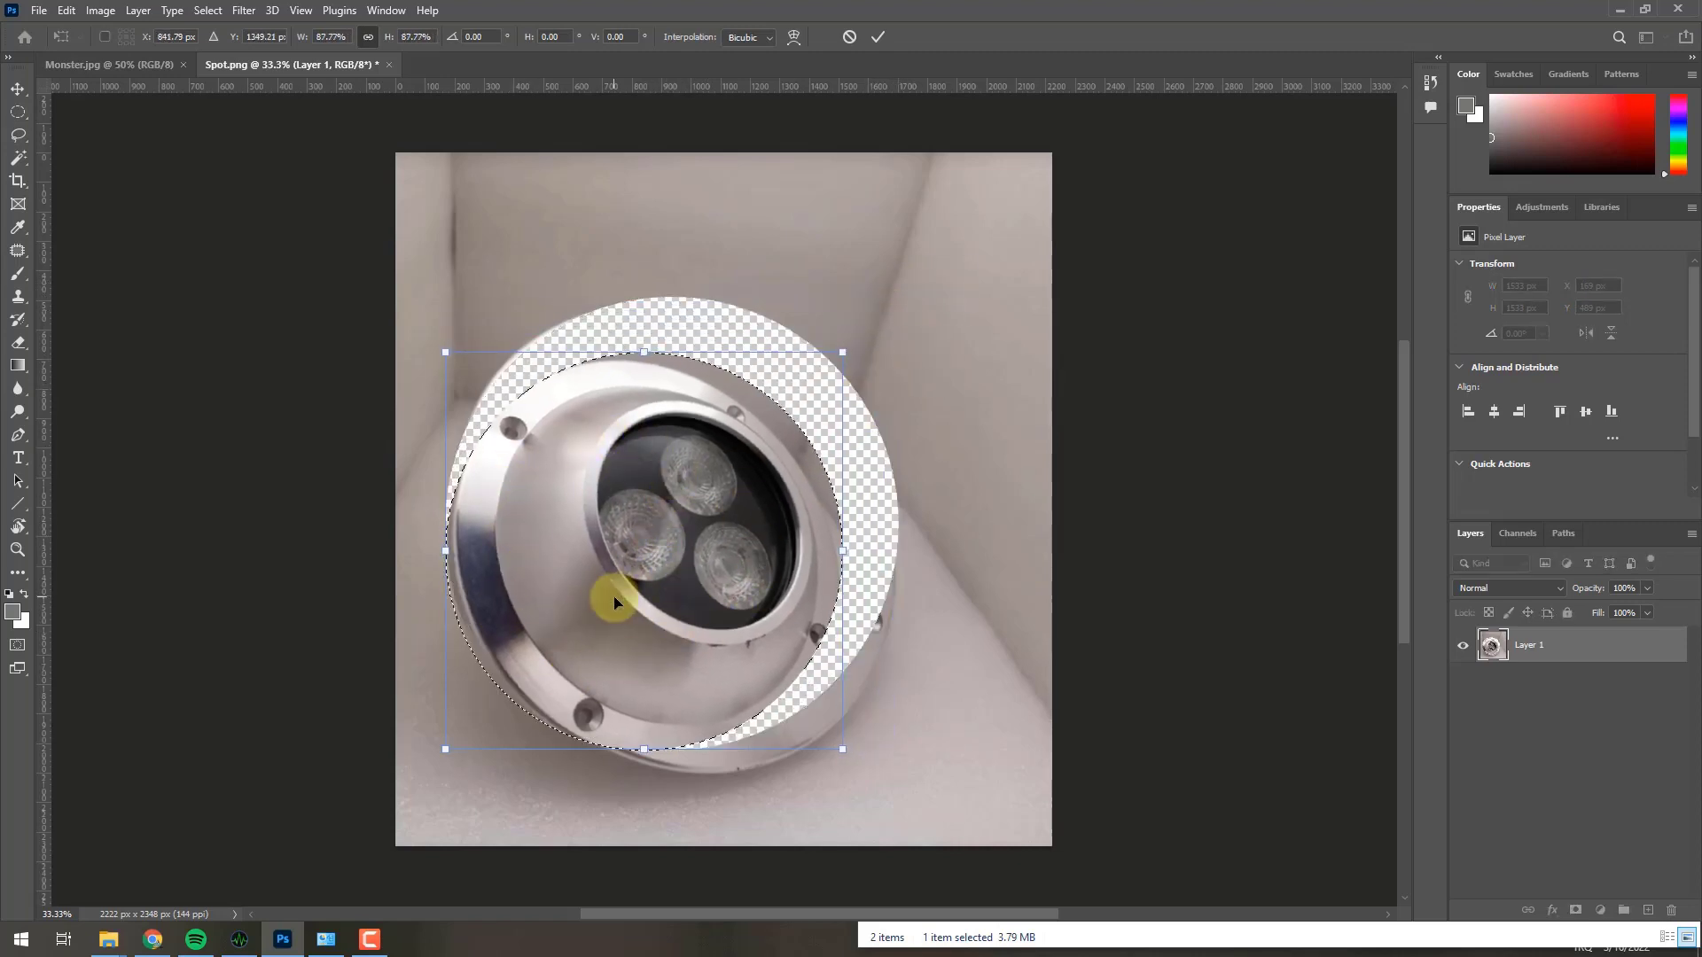
key(ctrl+z)
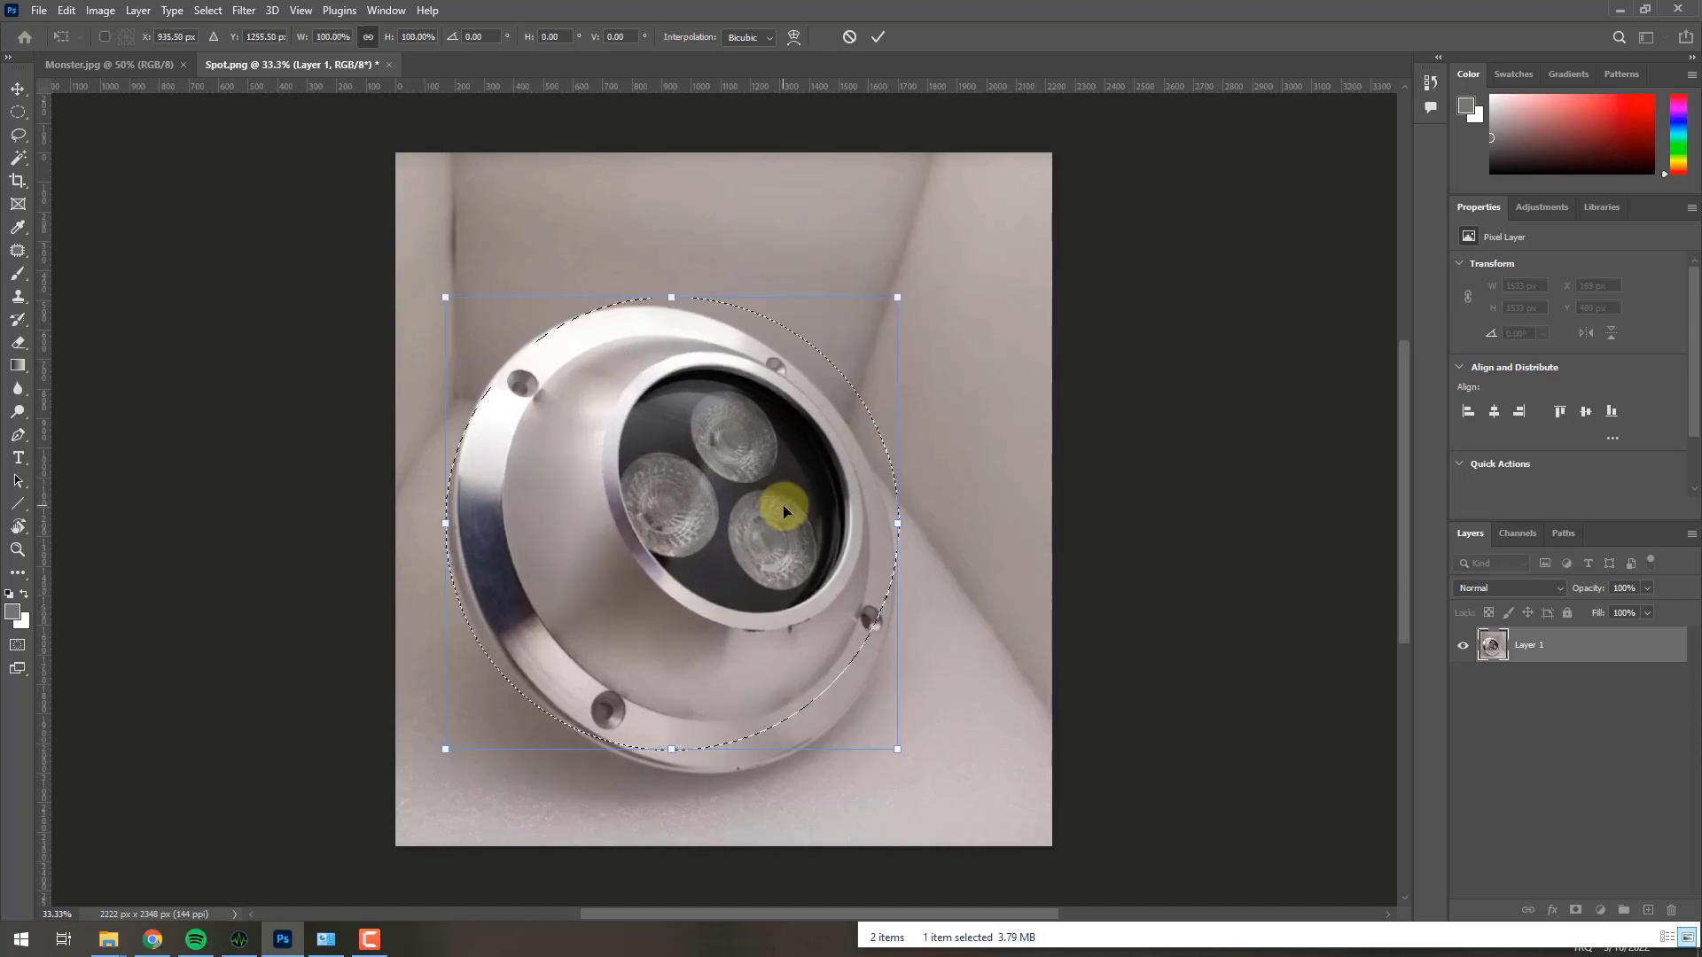
right_click(784, 507)
click(817, 576)
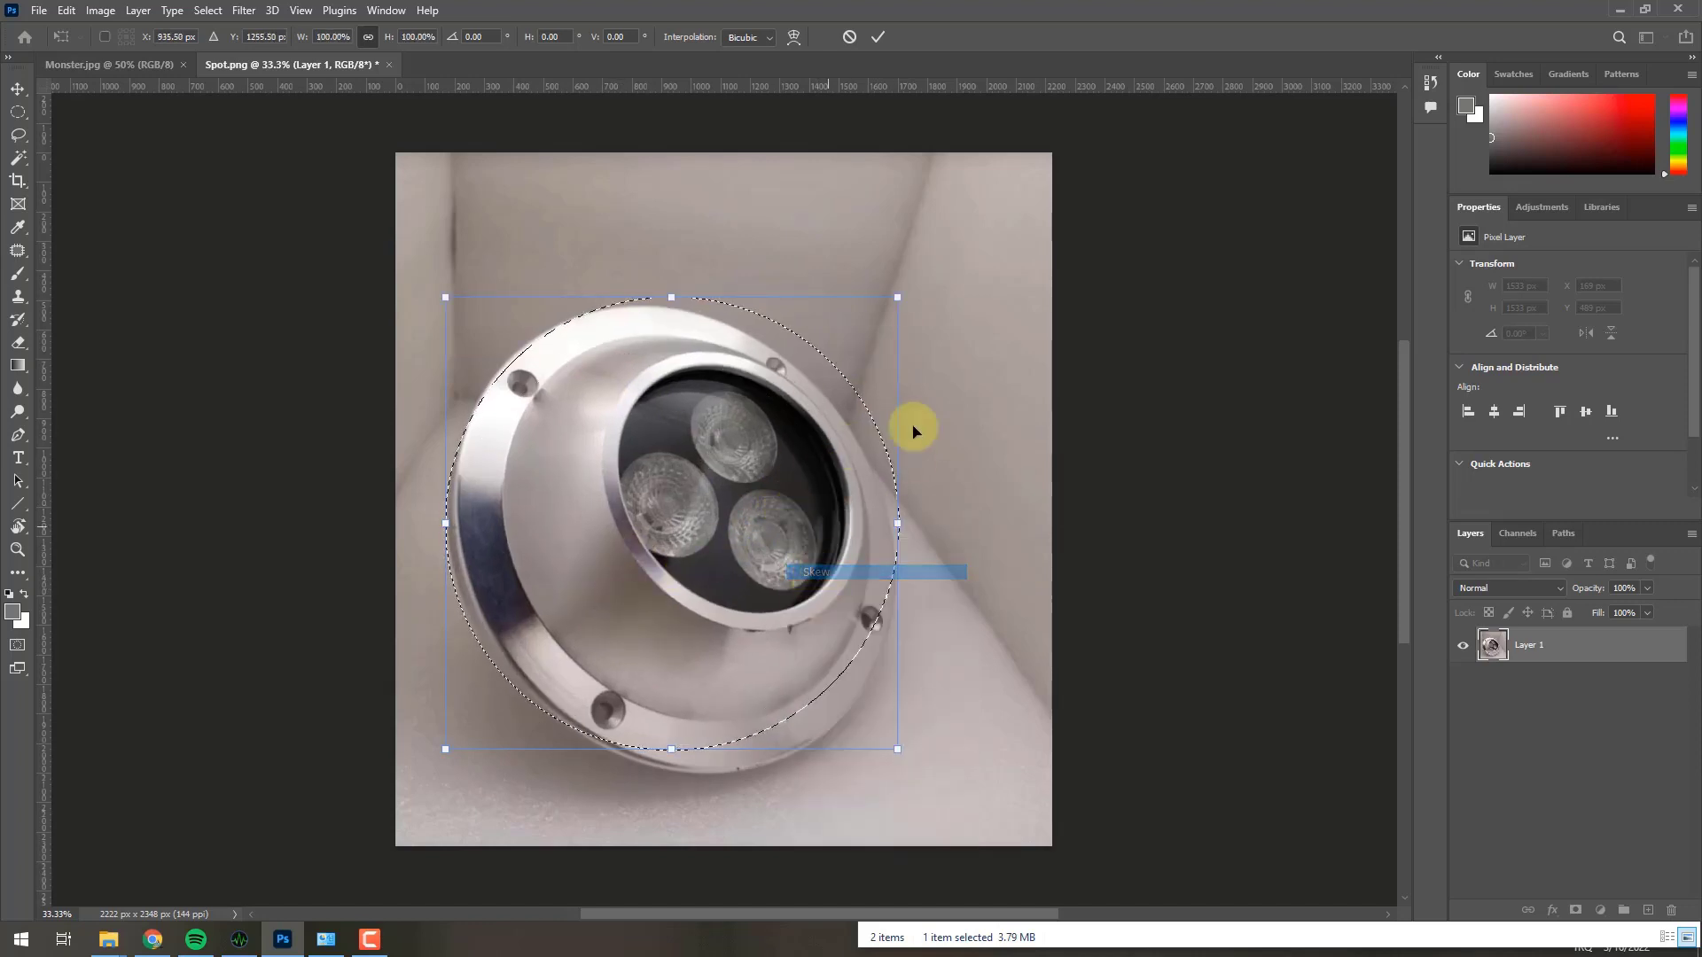
drag(897, 297, 897, 456)
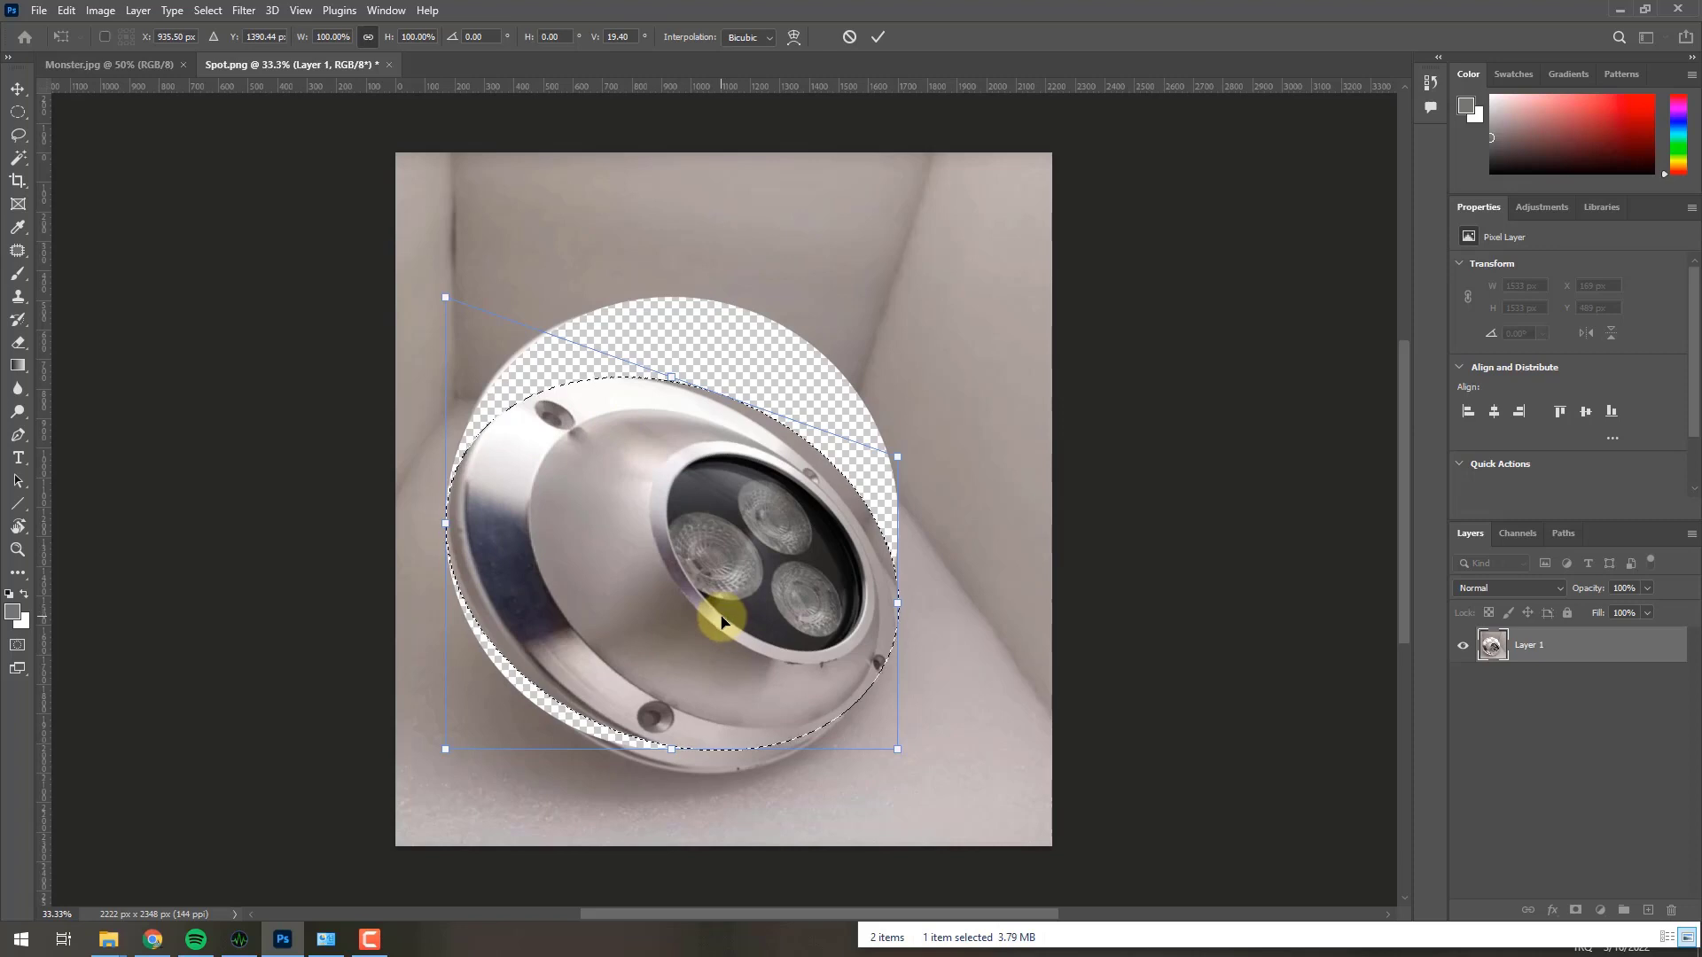
key(Escape)
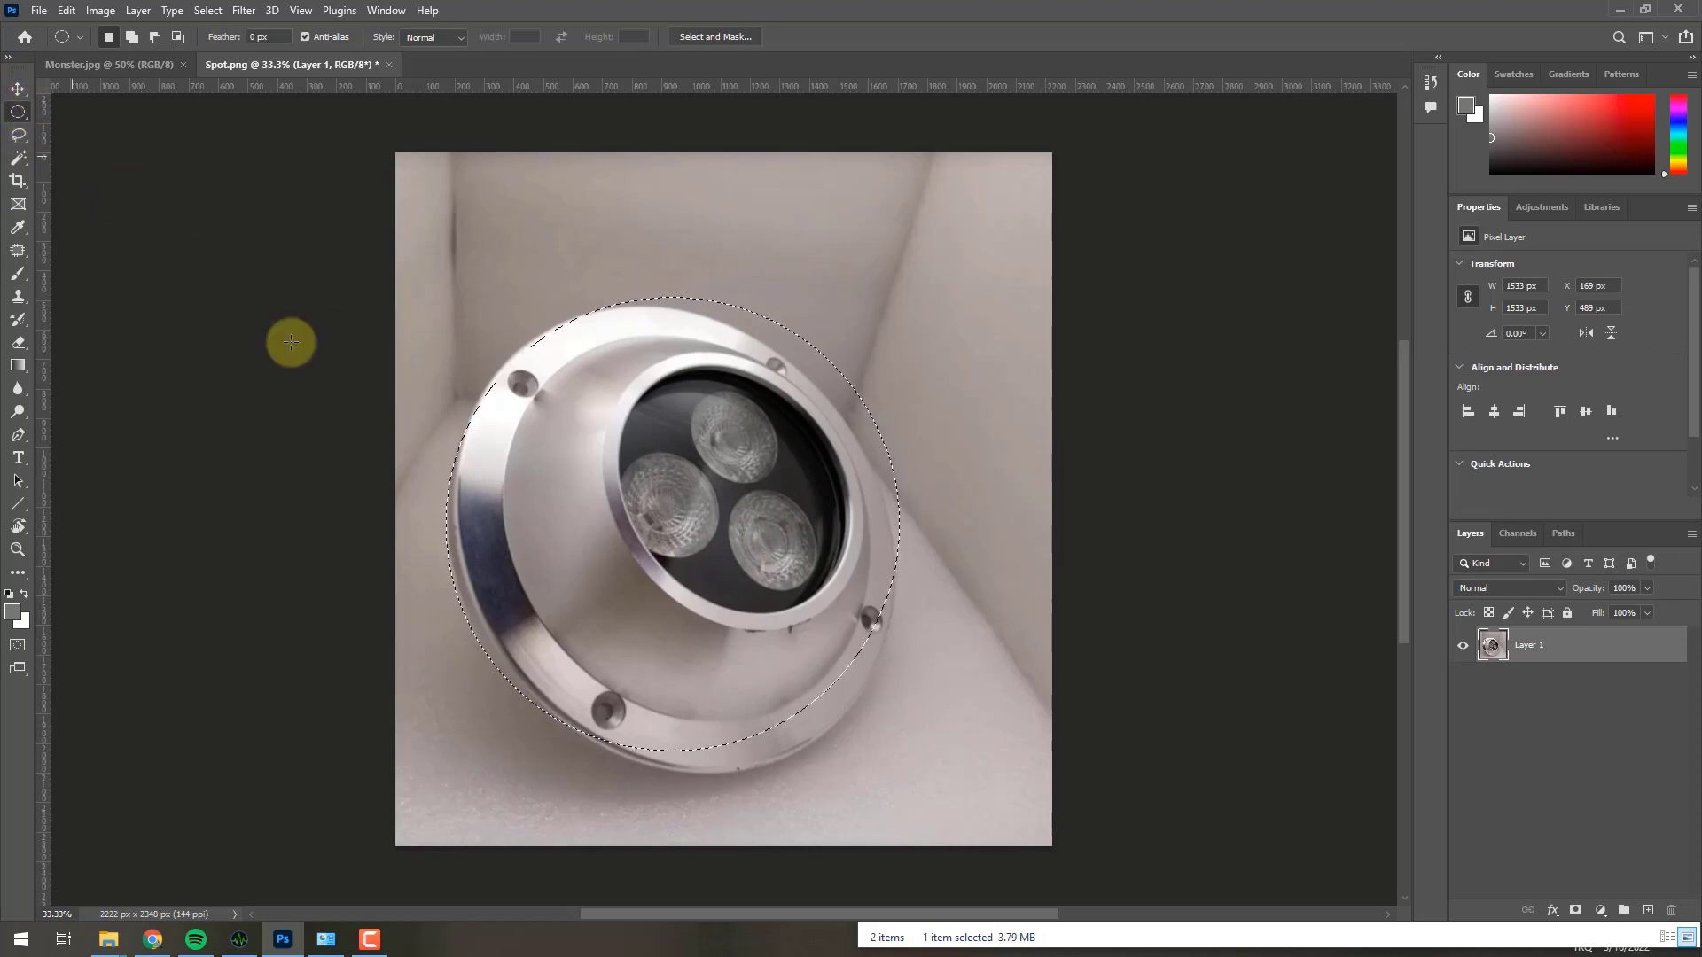
Use Transform Selection to shrink the marquee to about 97% around the lamp rim
right_click(677, 525)
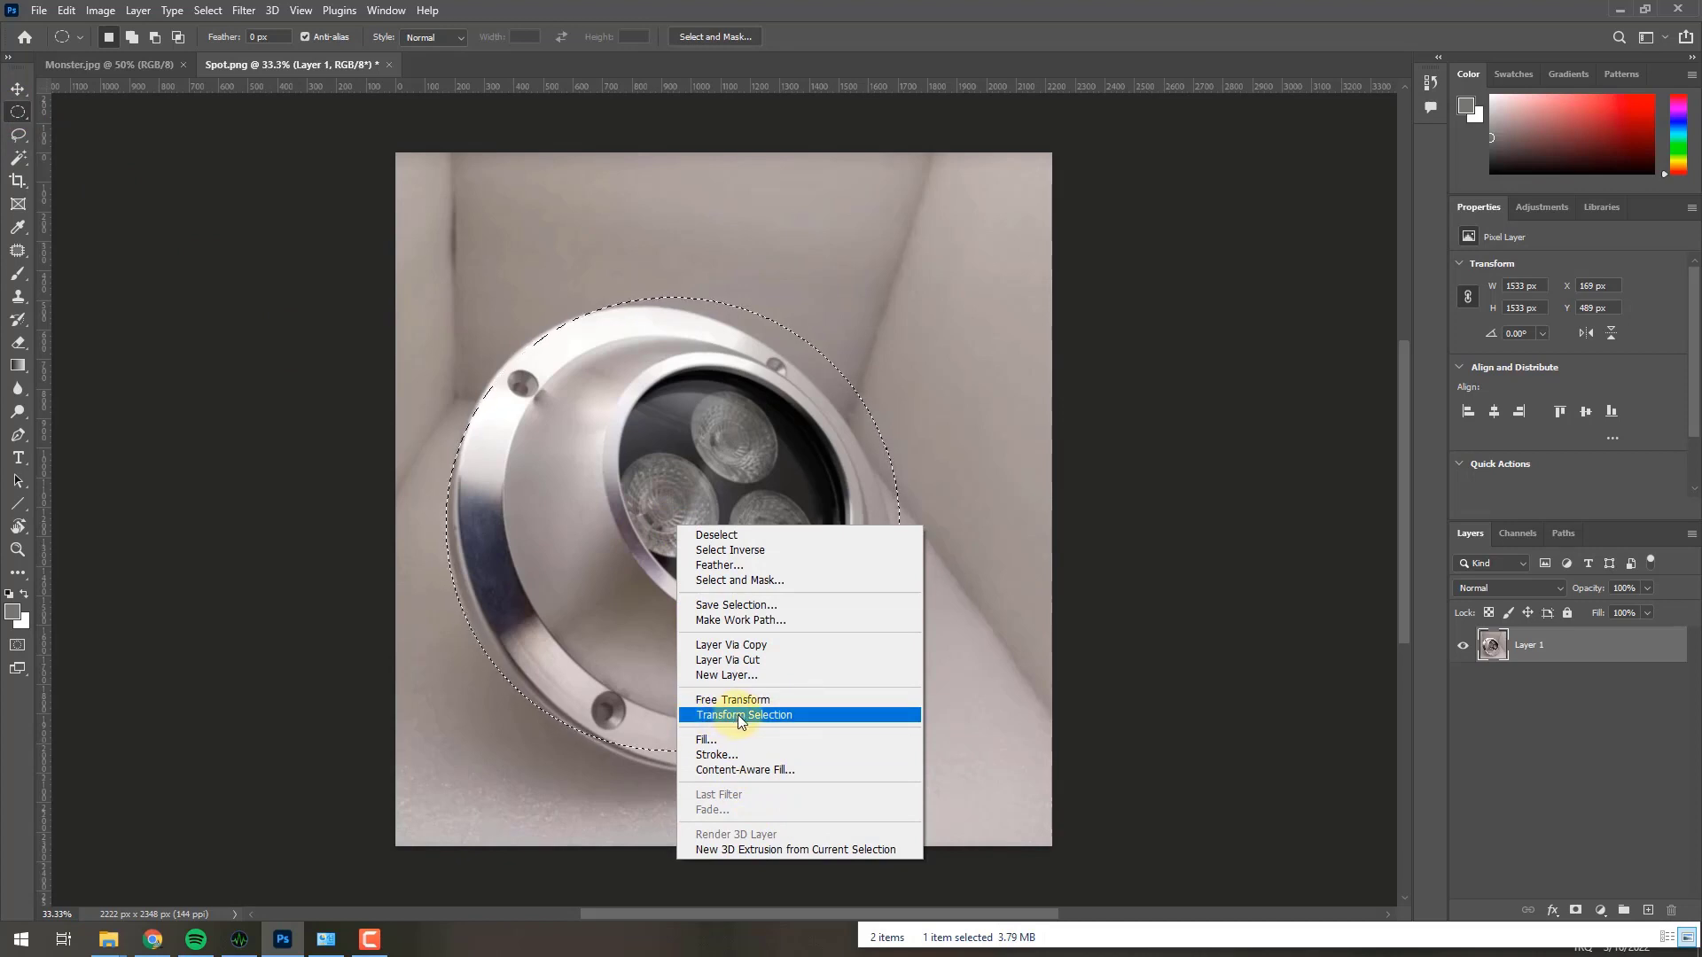
click(740, 718)
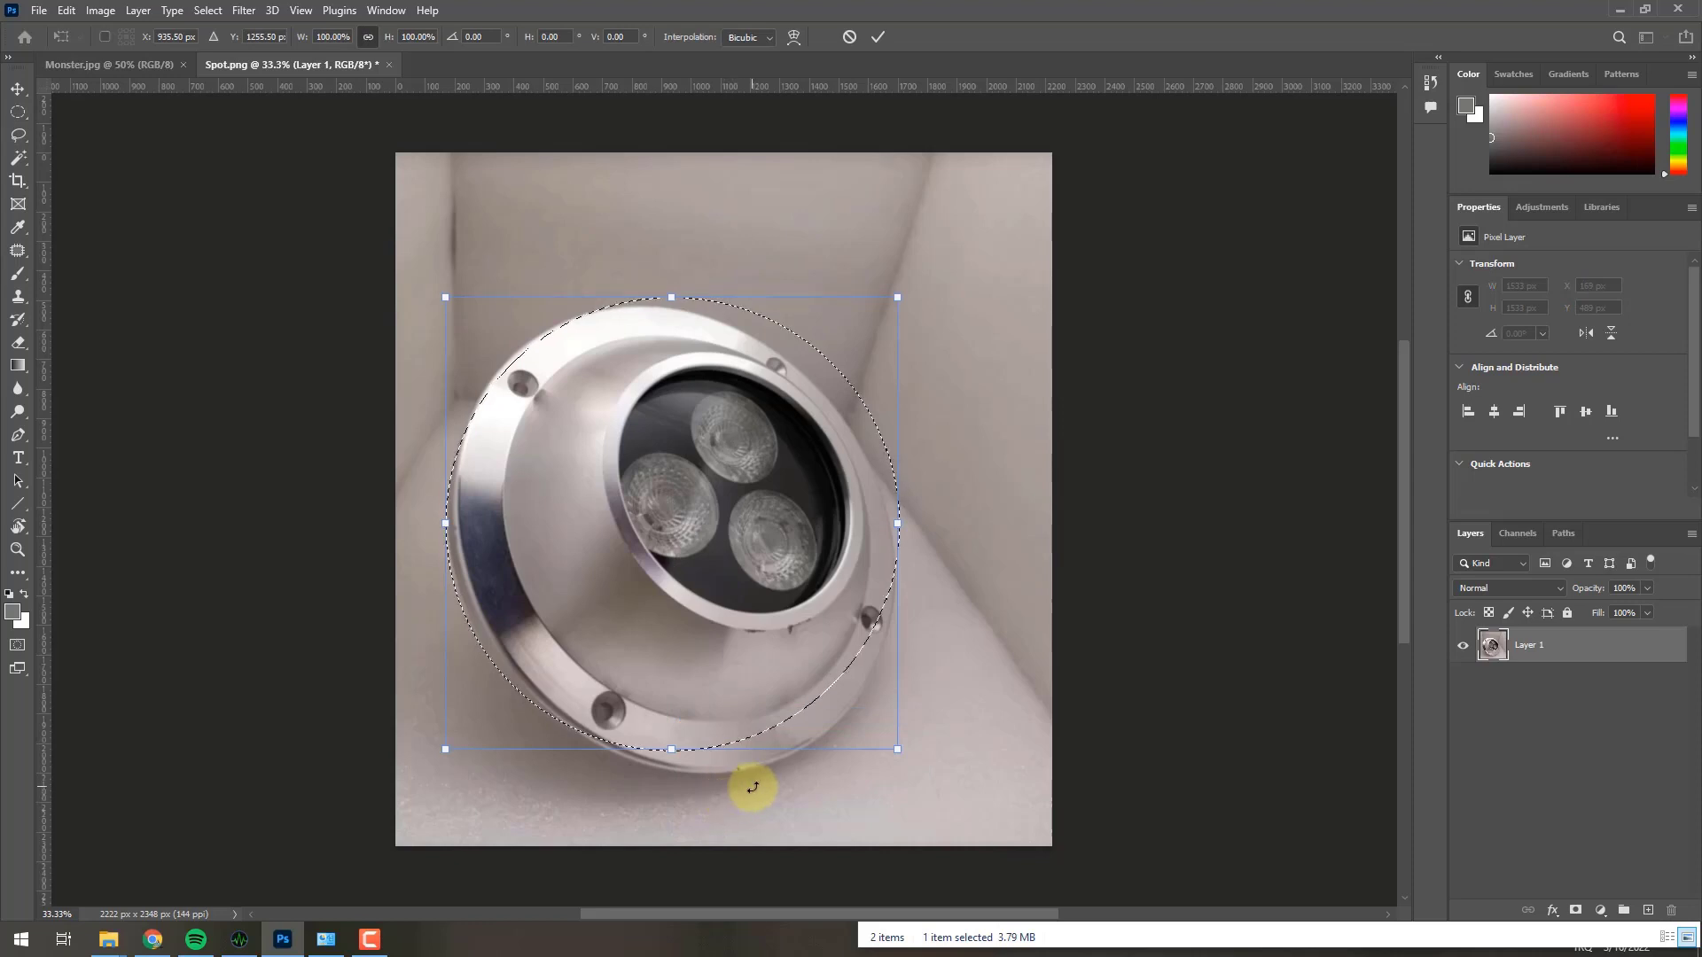
mouse_move(898, 299)
mouse_down()
mouse_move(776, 419)
mouse_move(886, 309)
mouse_up()
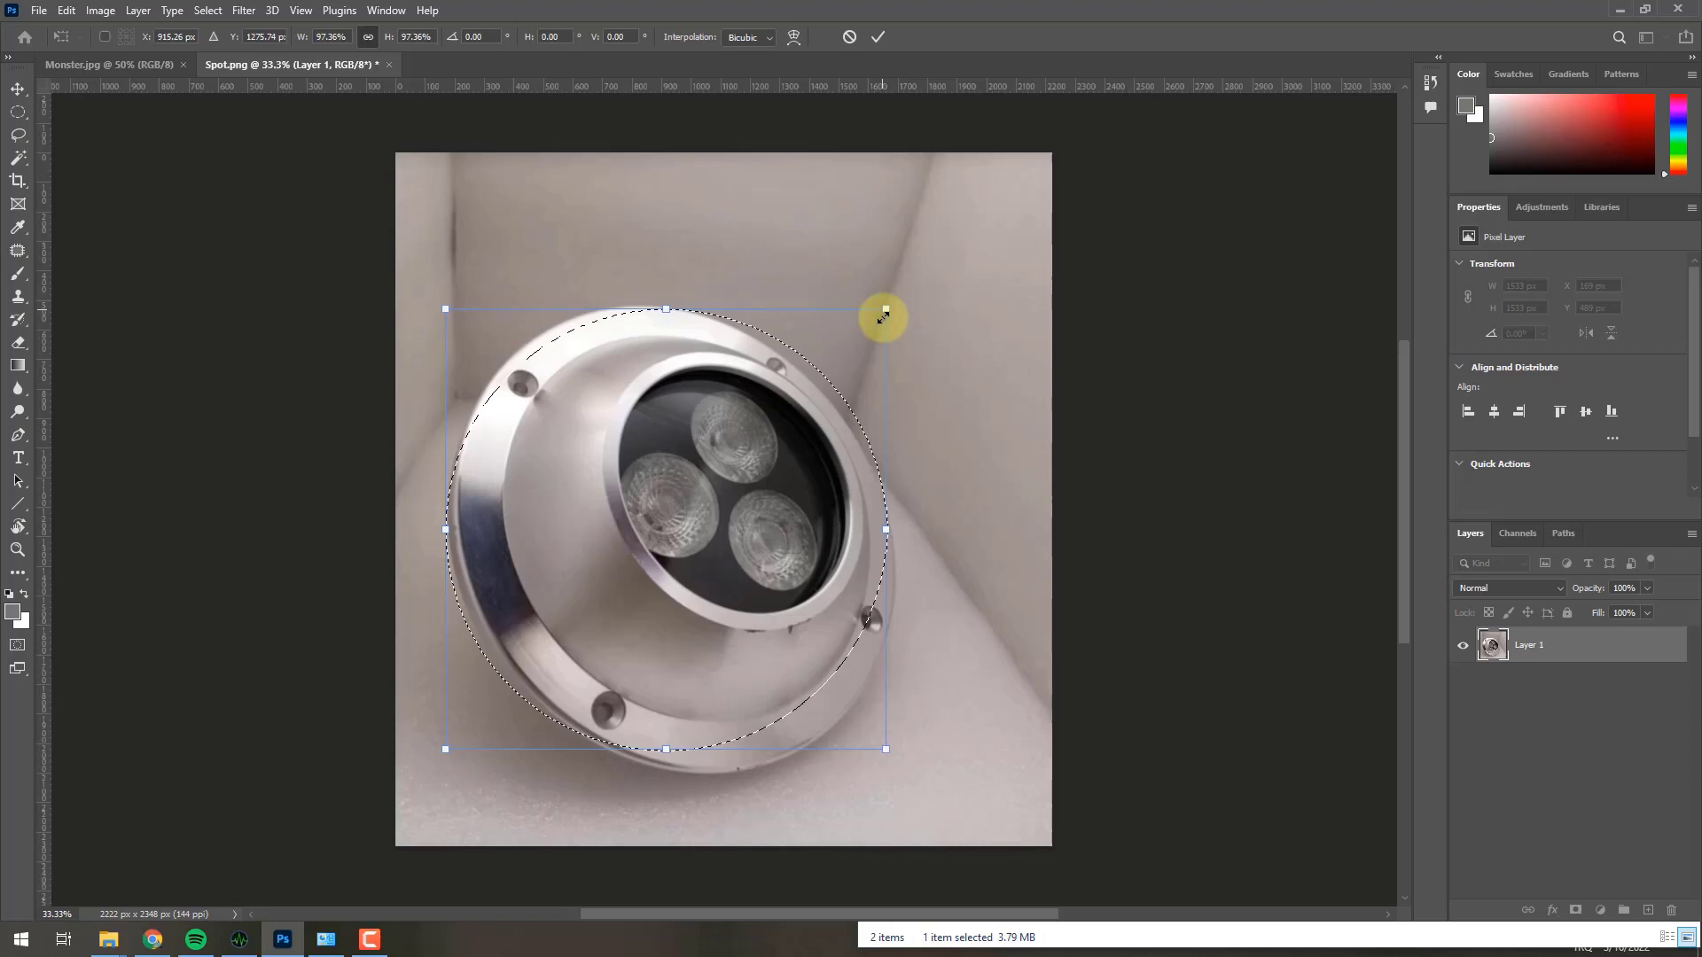
Switch to Skew and tilt and widen the selection's right side to match the rim
right_click(798, 522)
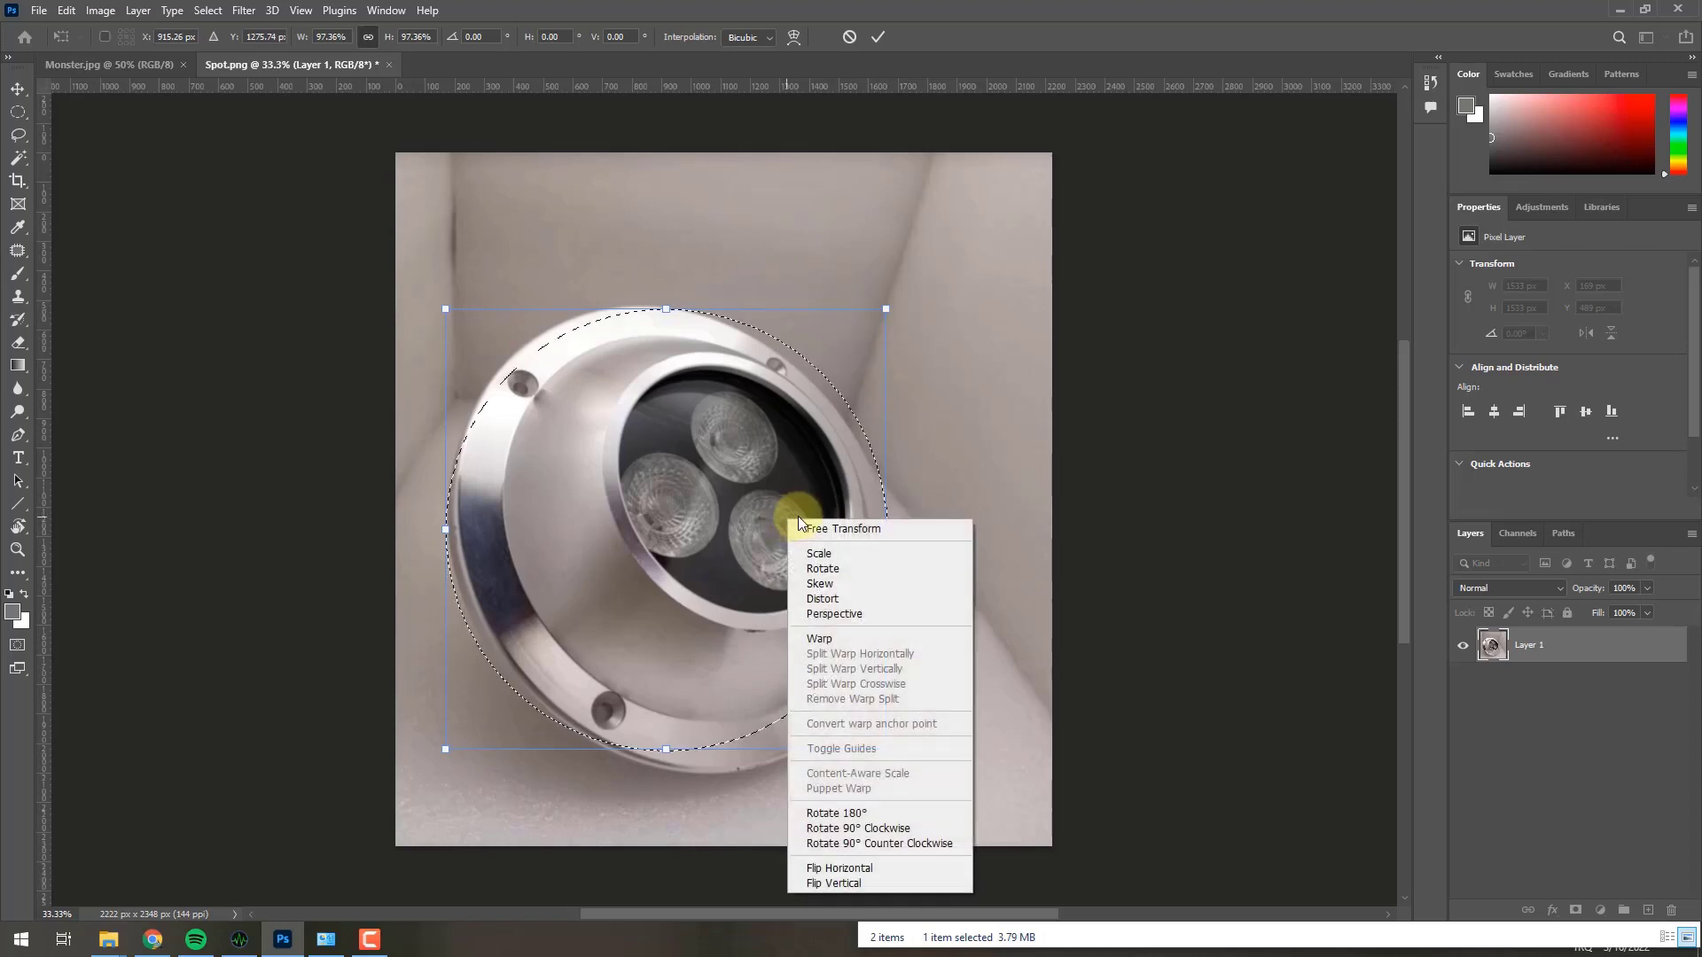
click(820, 584)
drag(888, 310, 888, 390)
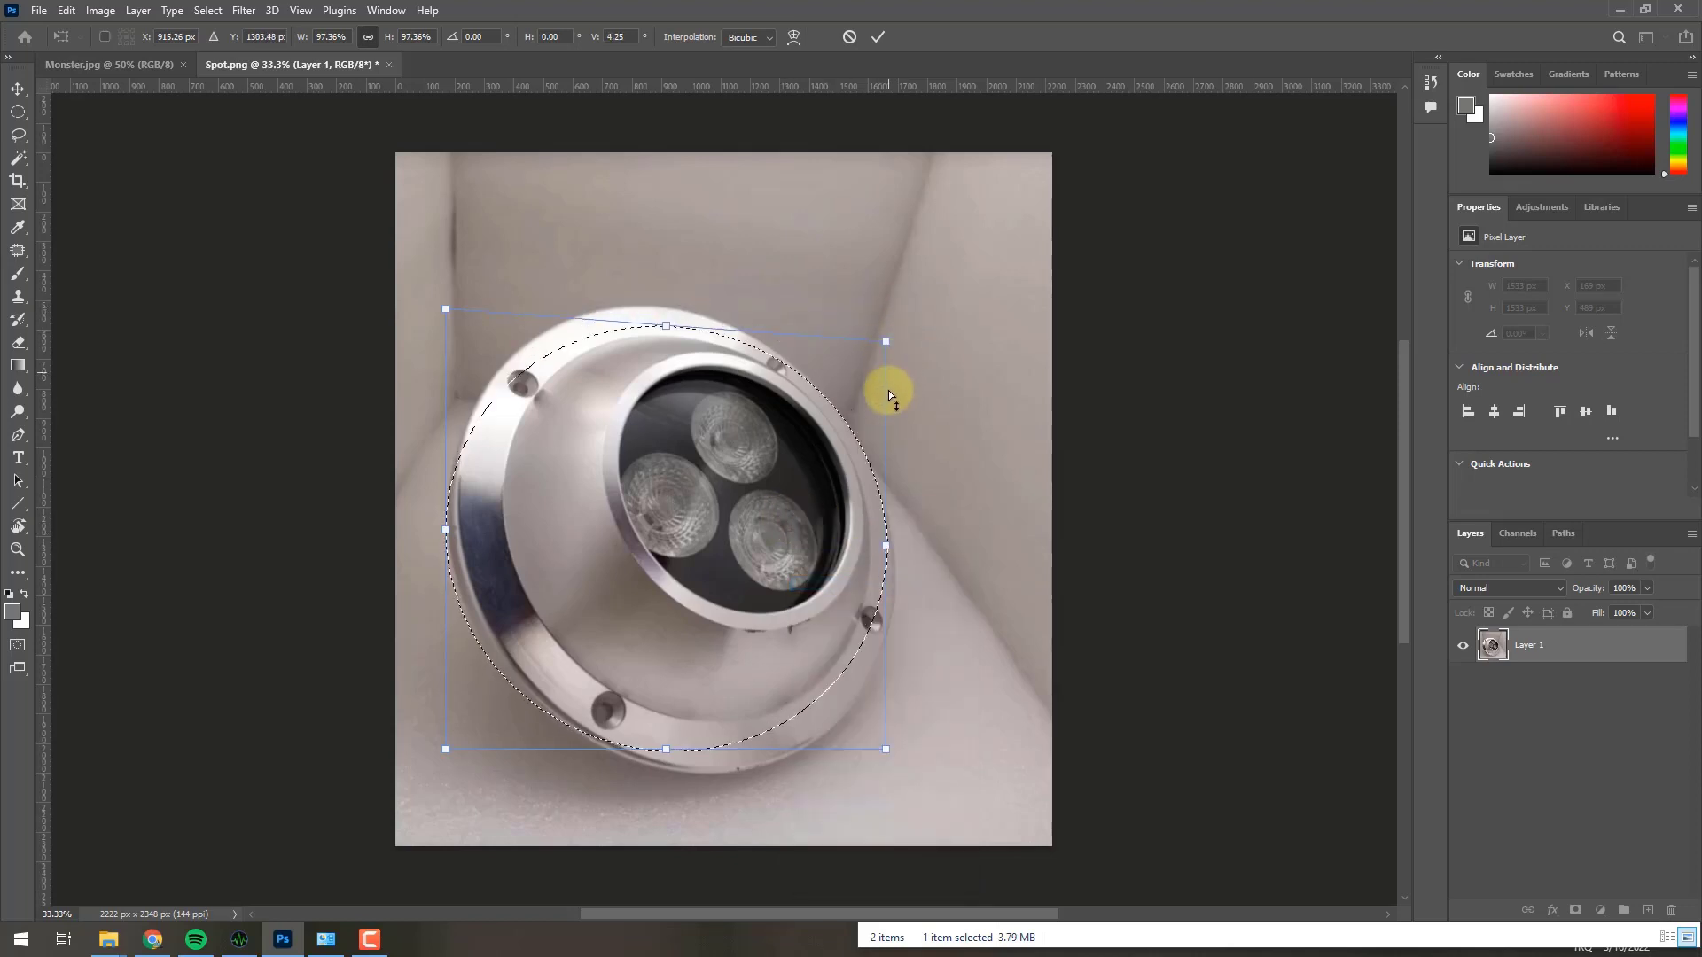
mouse_move(886, 753)
mouse_down()
mouse_move(895, 779)
mouse_move(881, 760)
mouse_up()
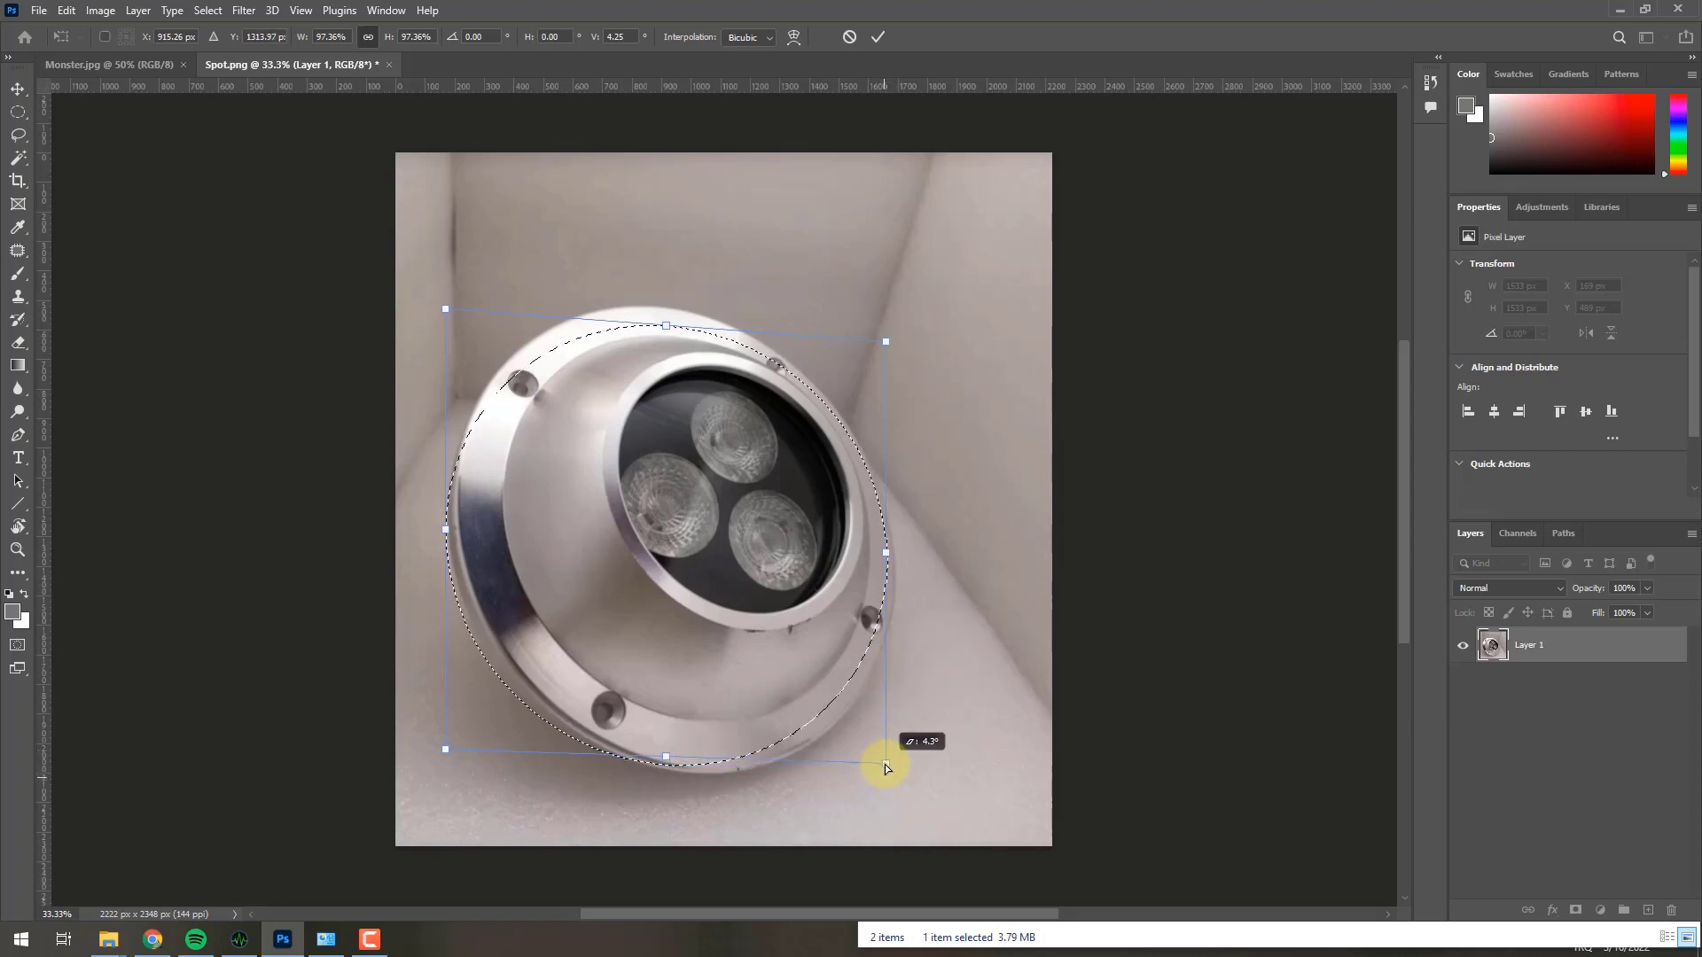
drag(885, 558, 897, 603)
drag(885, 784, 900, 786)
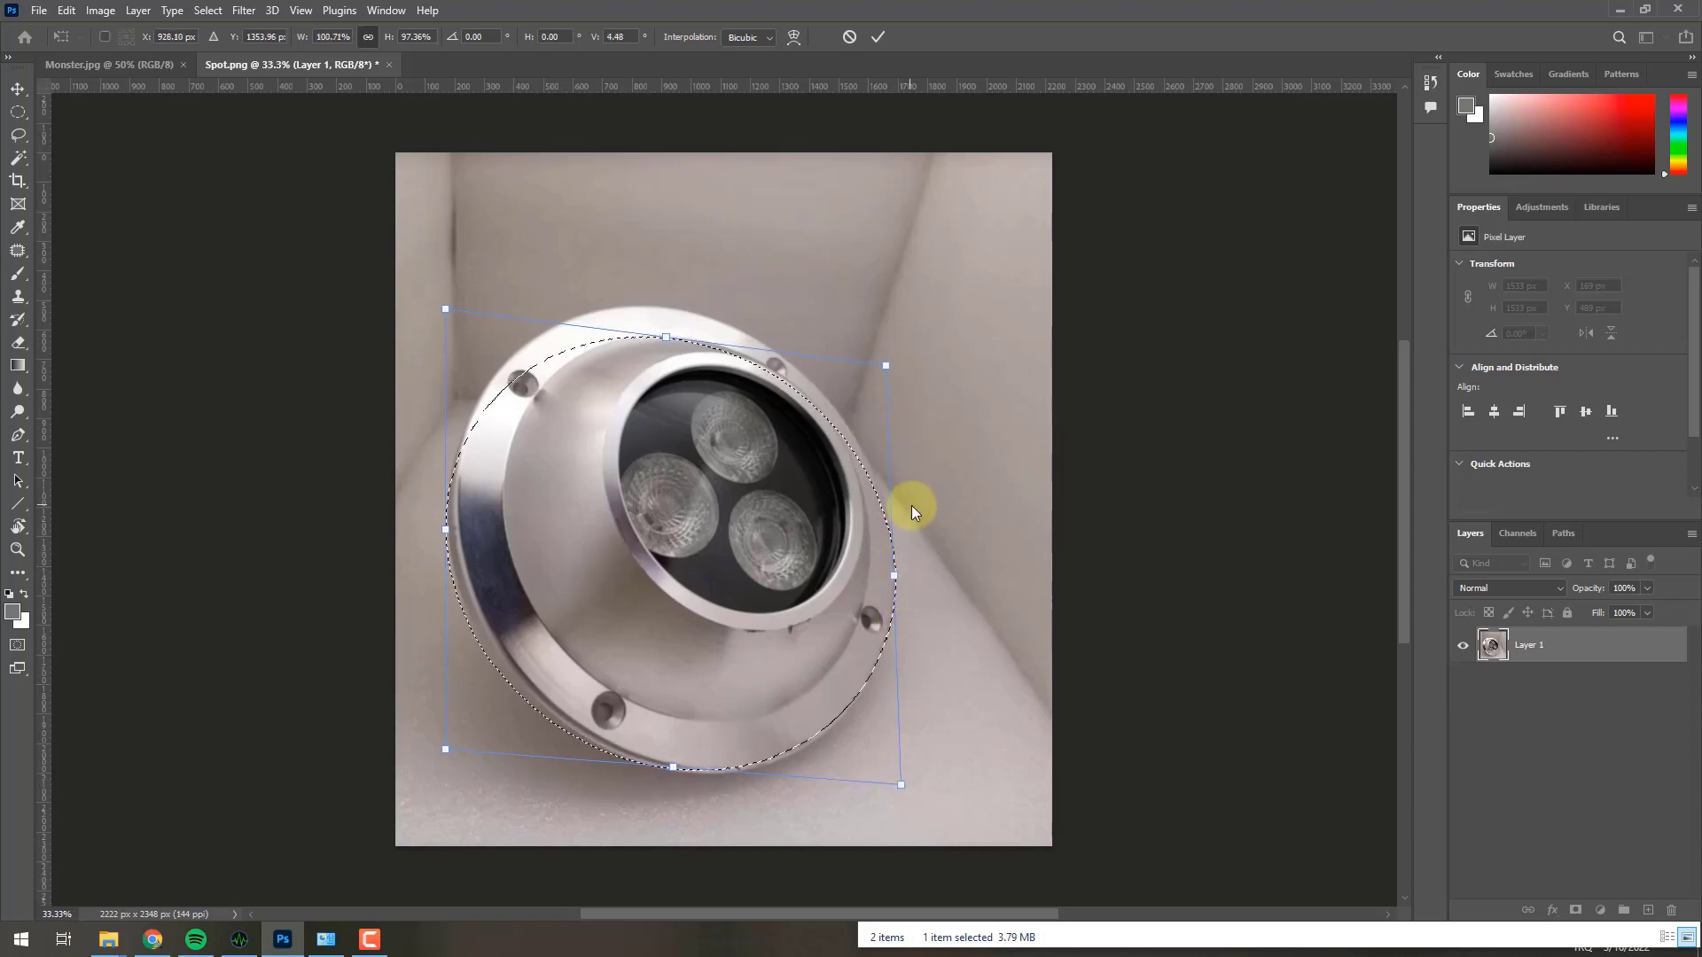
drag(900, 787, 906, 794)
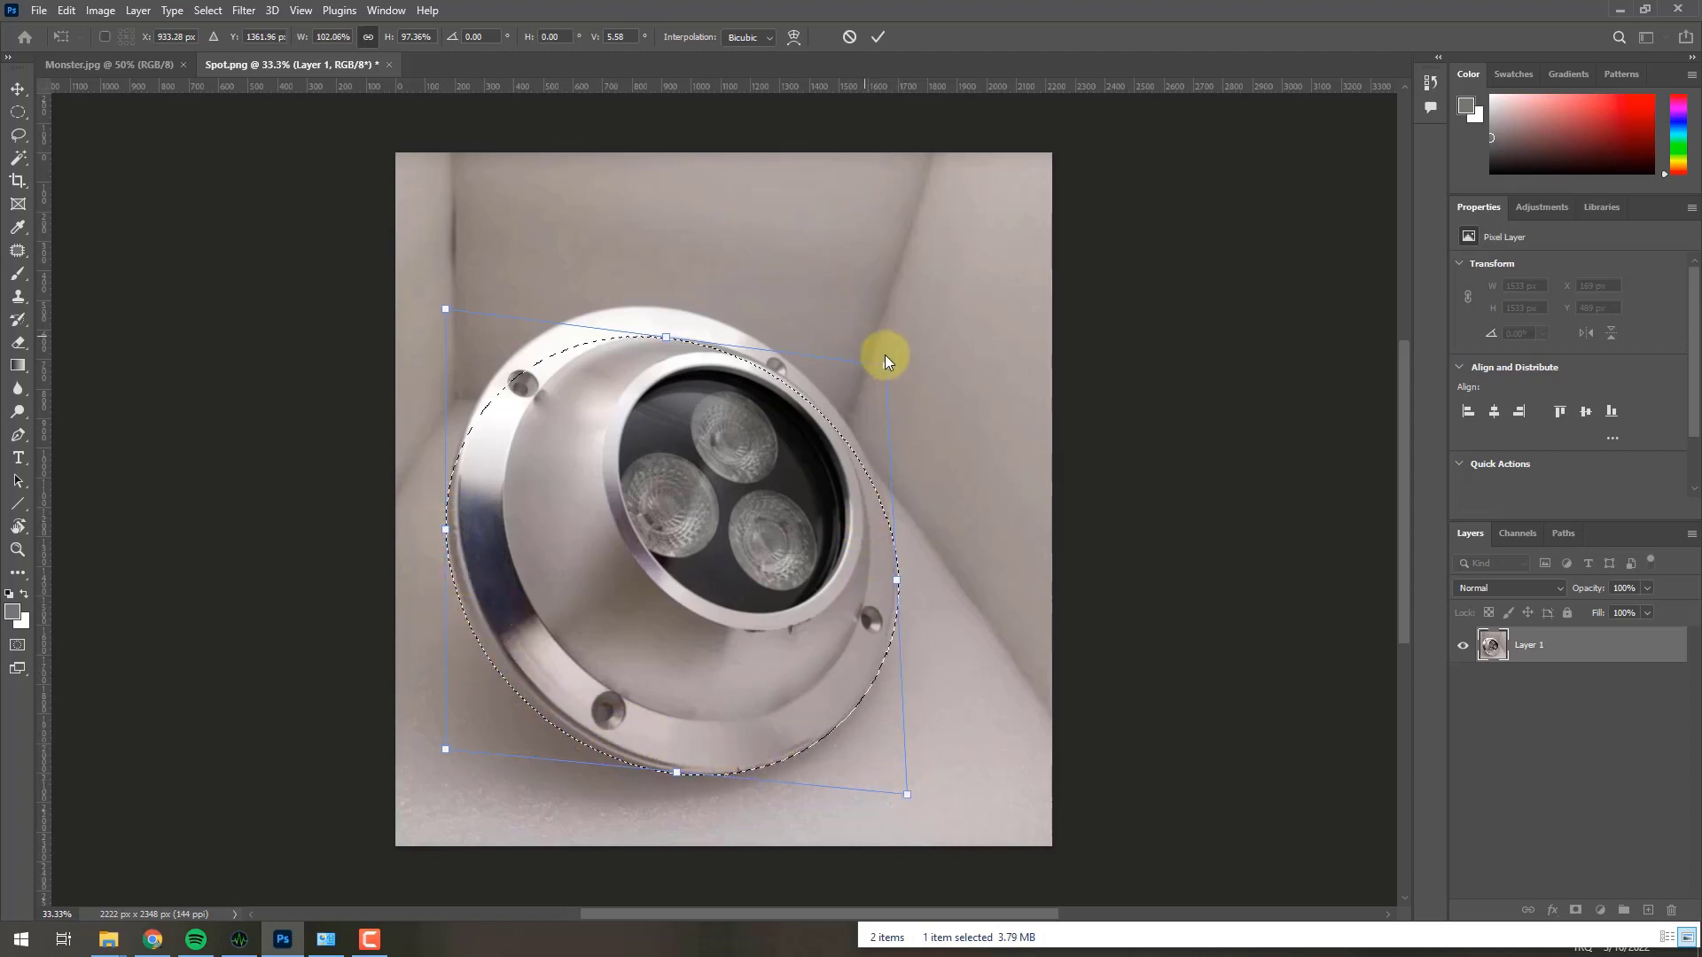
drag(886, 366, 881, 336)
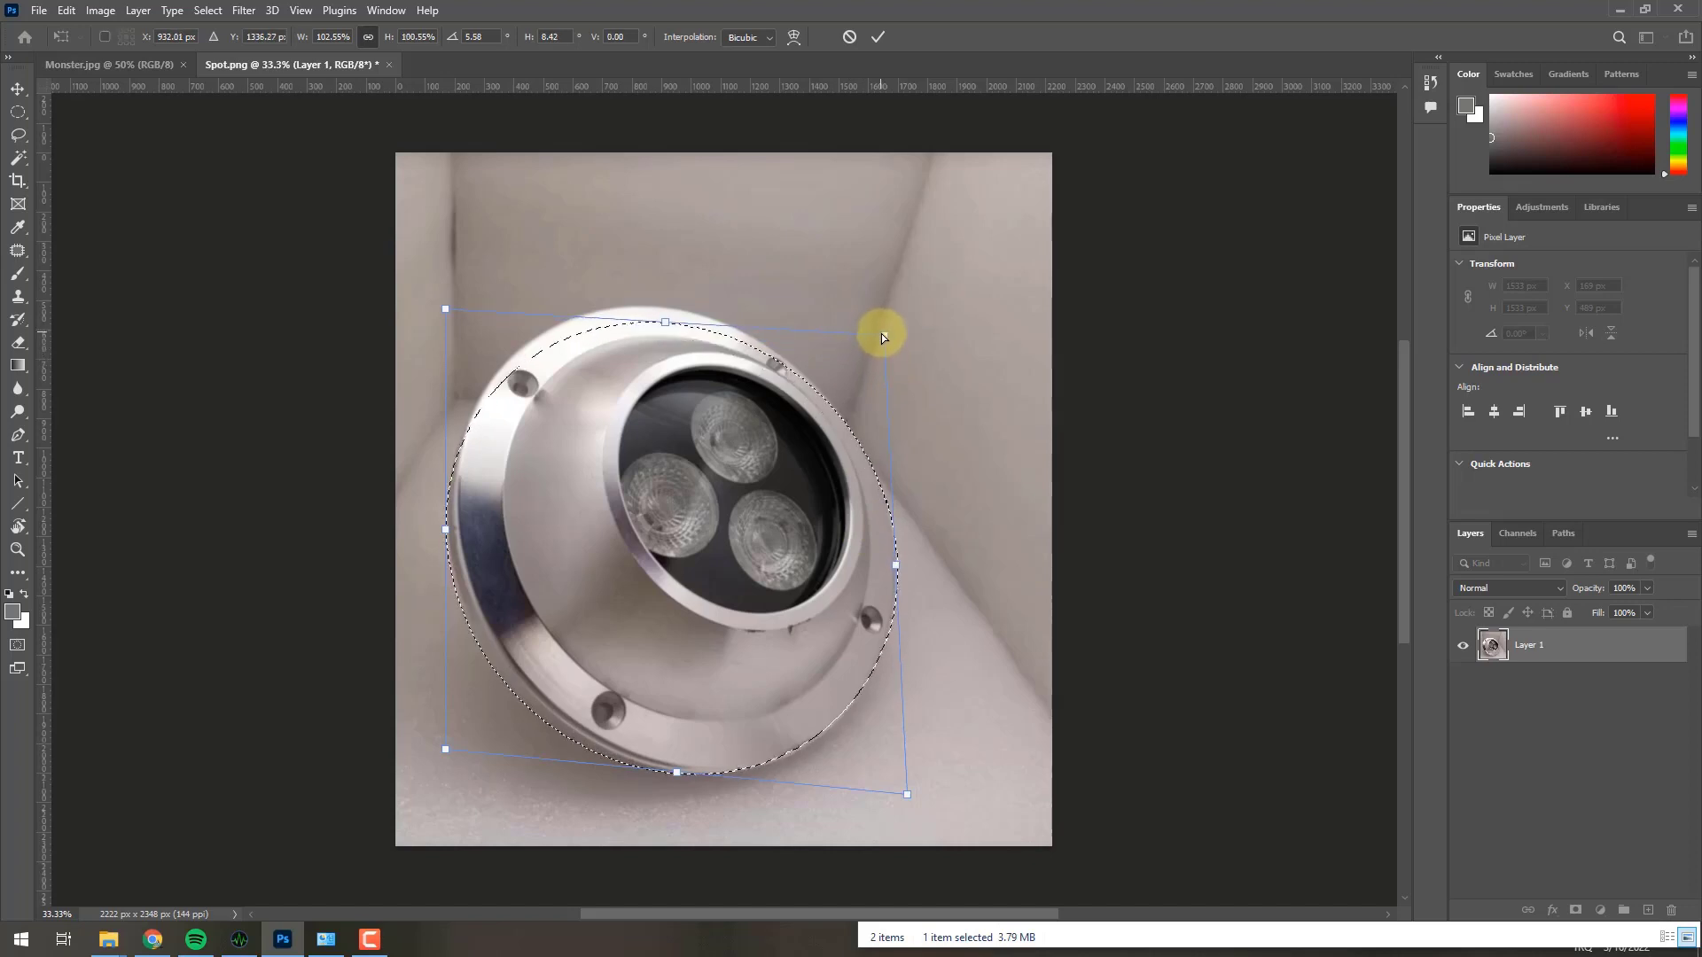
drag(881, 337, 878, 324)
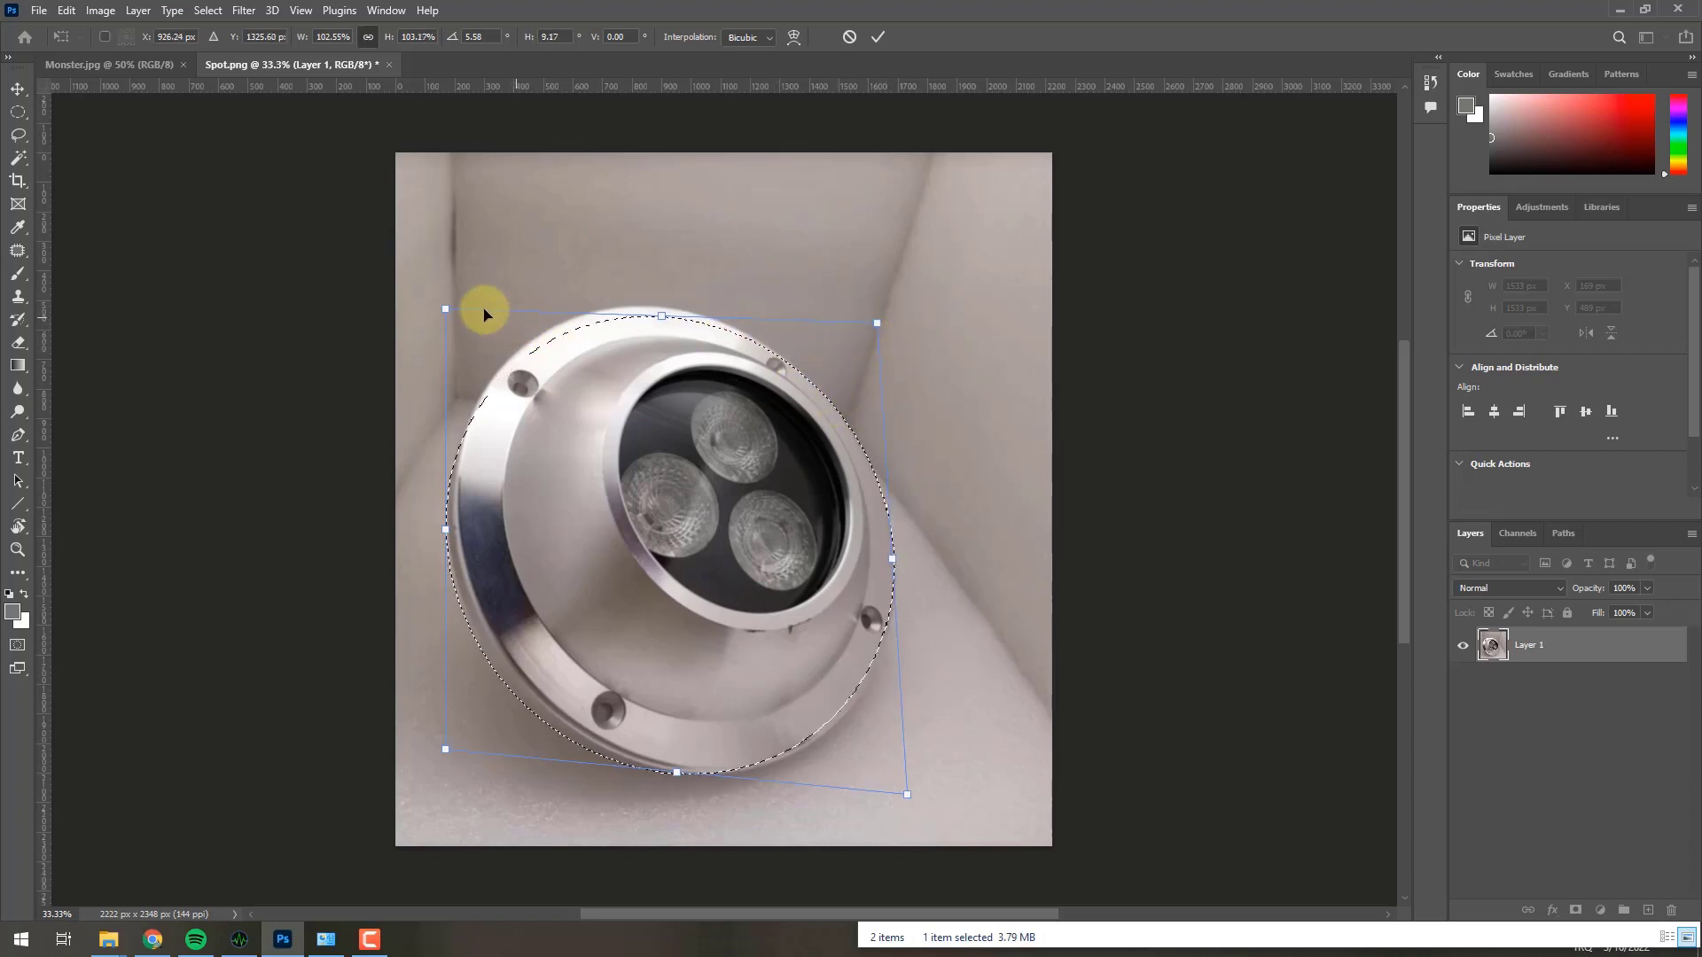
Fine-tune the top-left and top-right corners so the ellipse hugs the tilted rim
drag(443, 309, 445, 301)
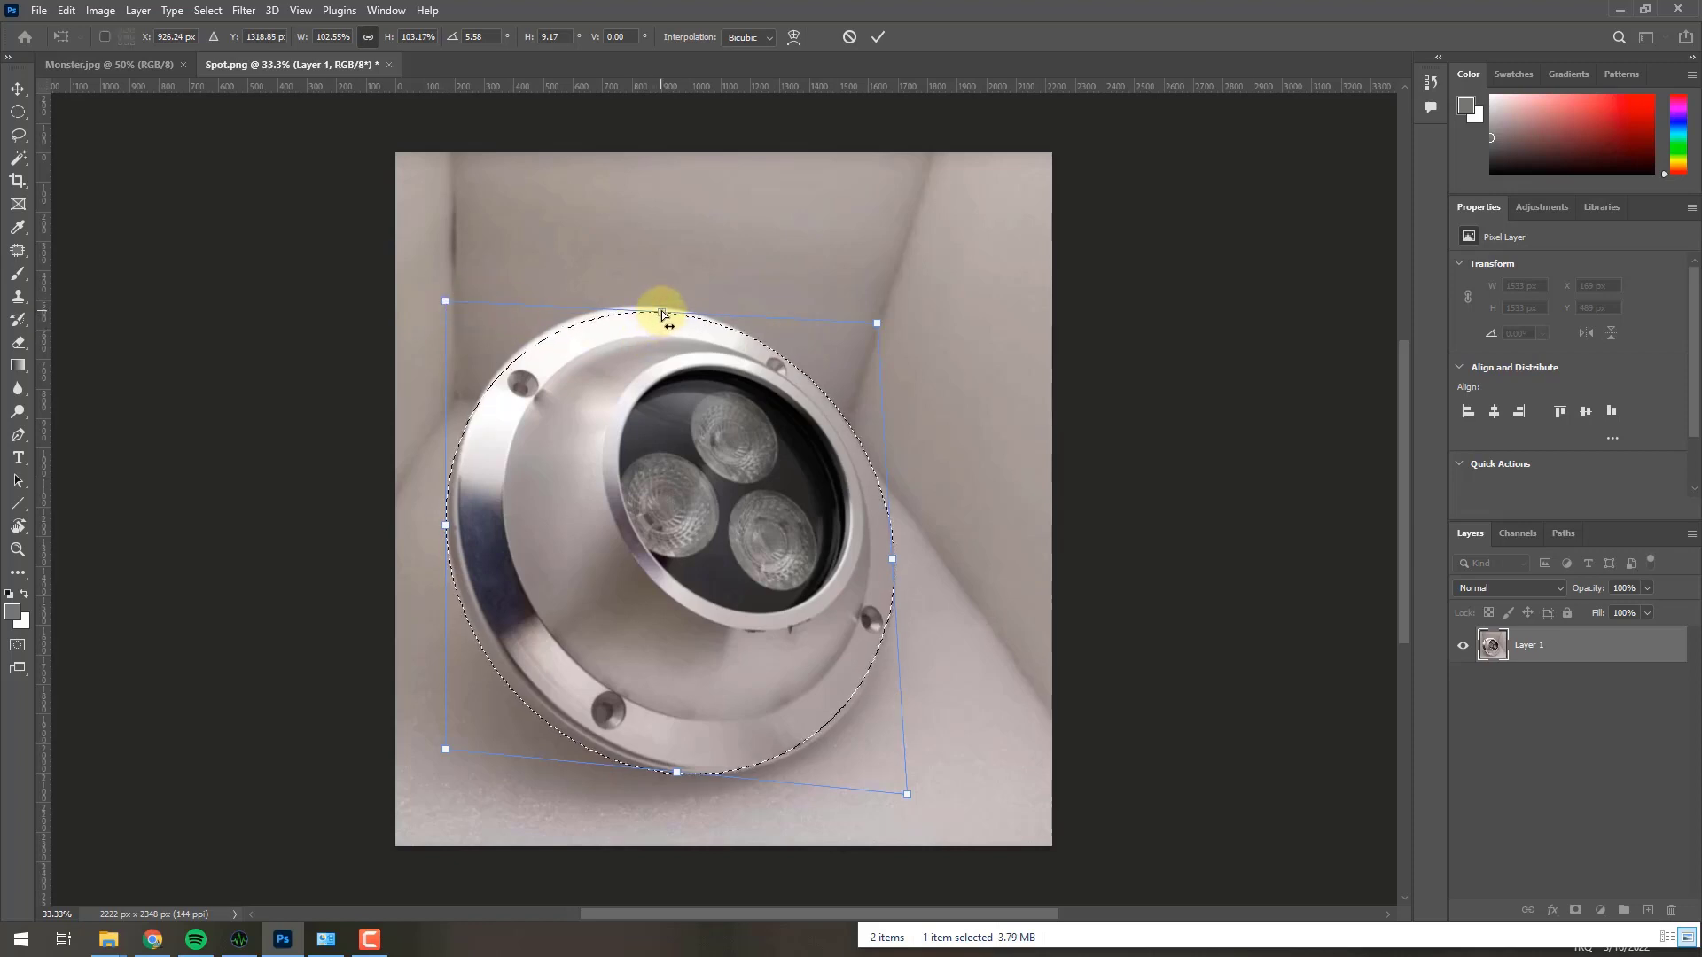
drag(661, 313, 662, 312)
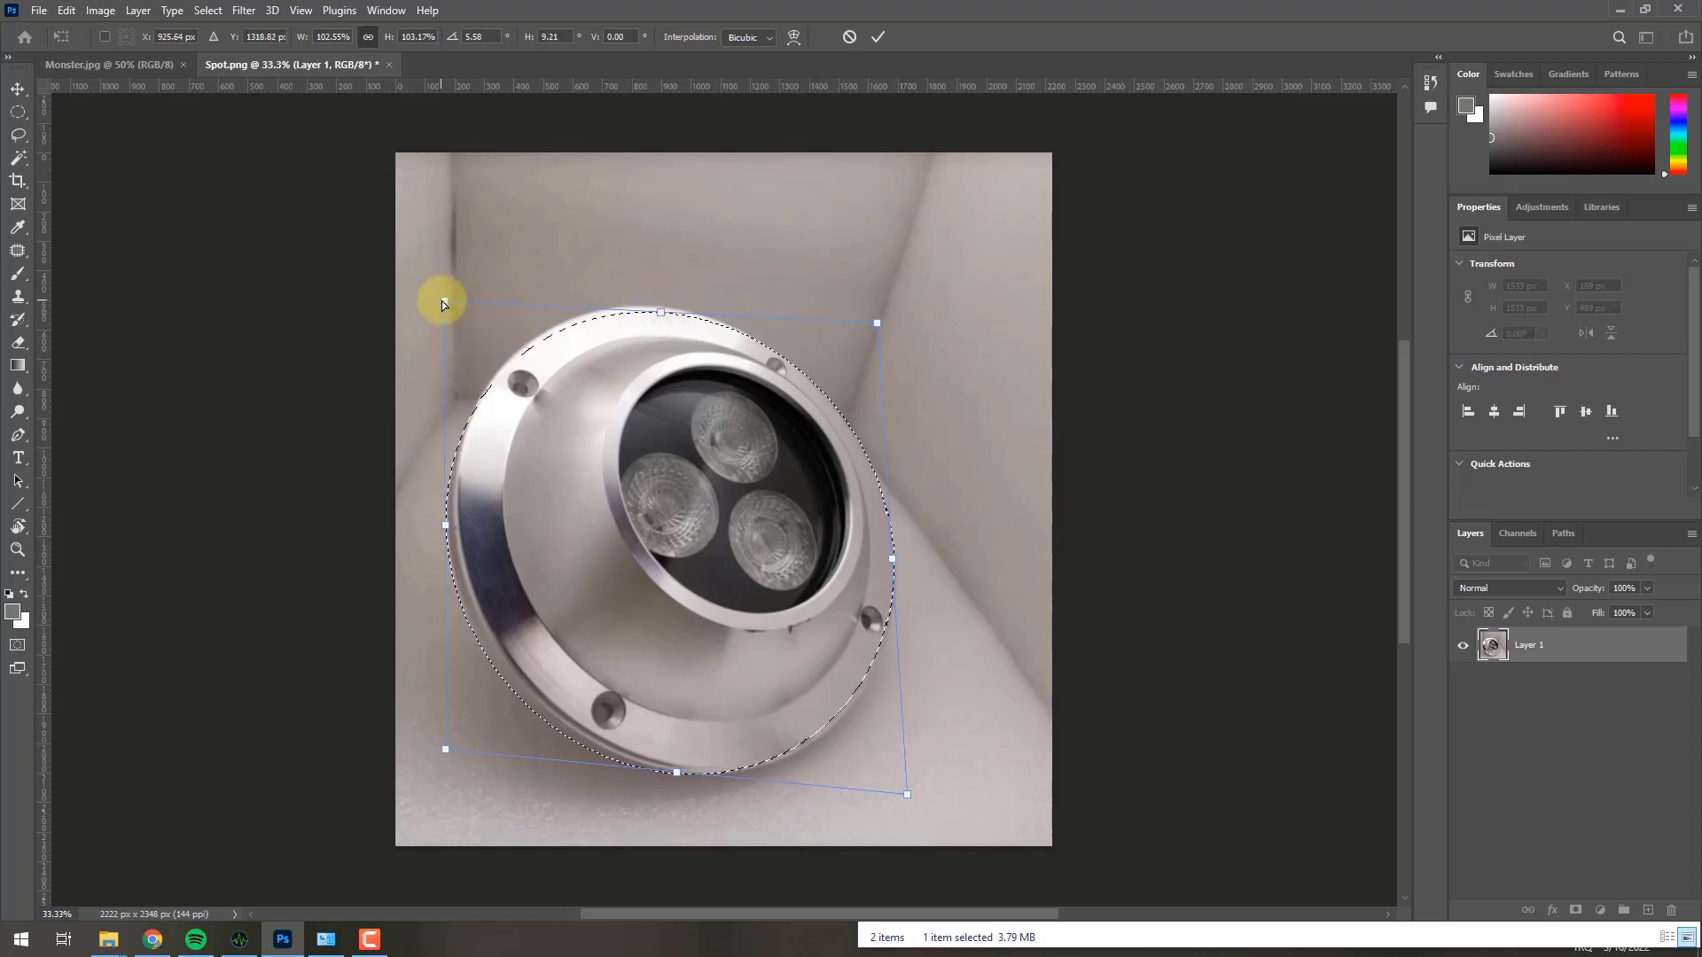
drag(443, 304, 454, 285)
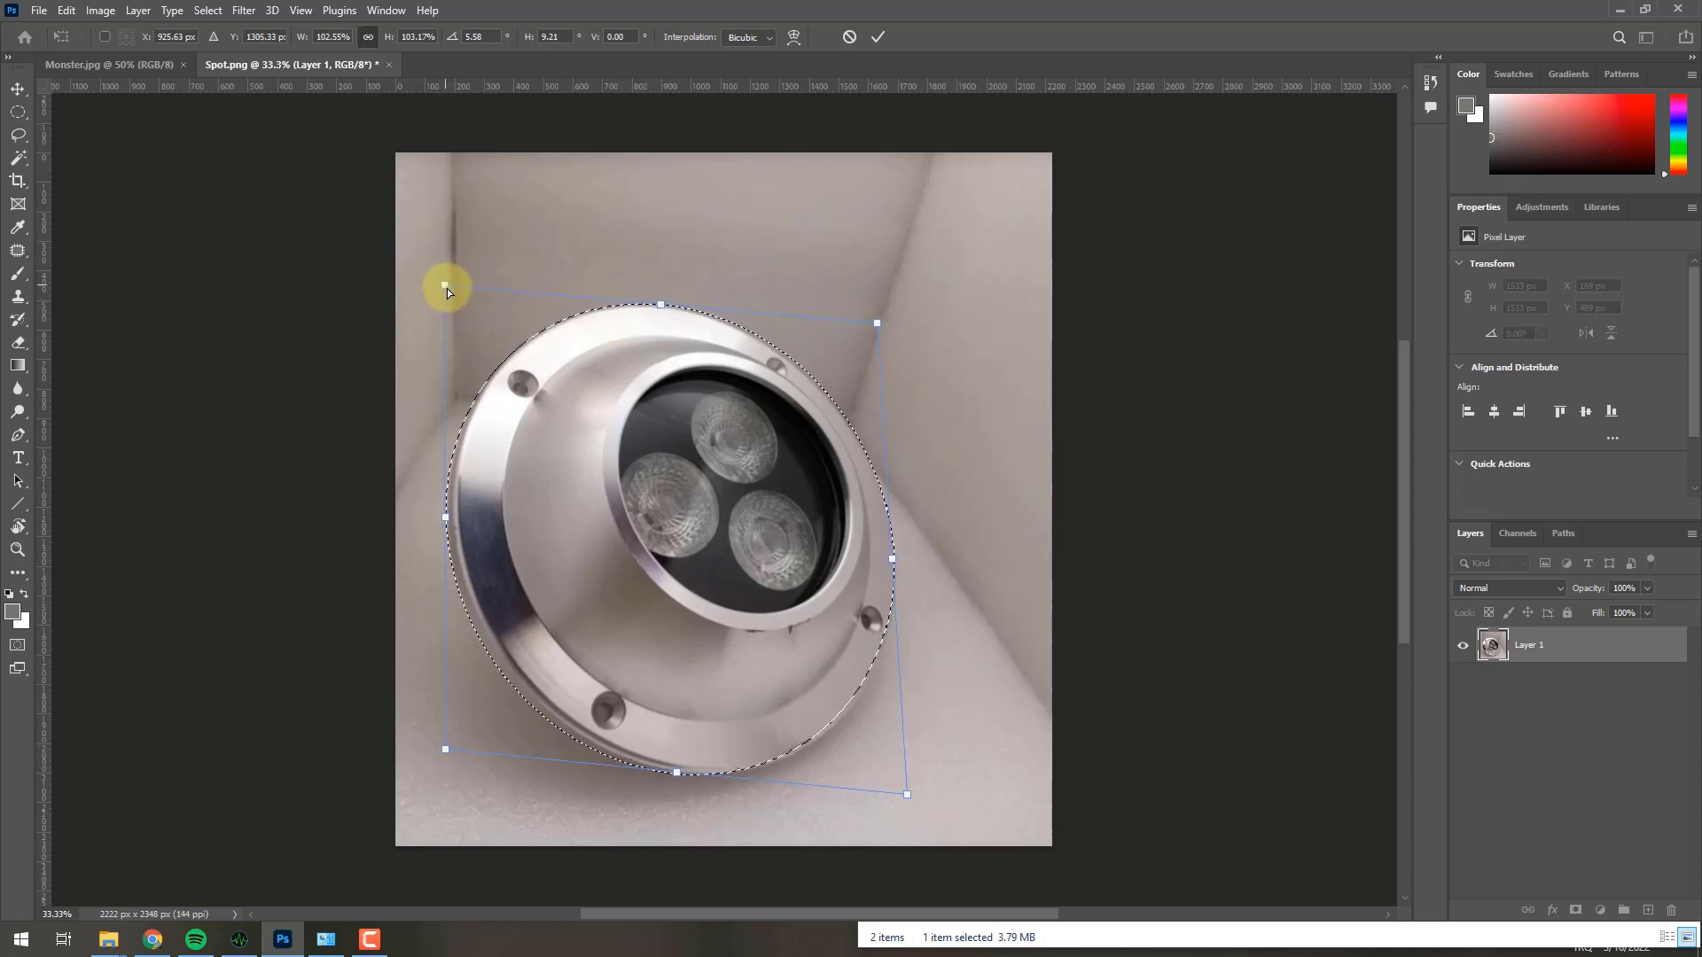
drag(447, 289, 450, 293)
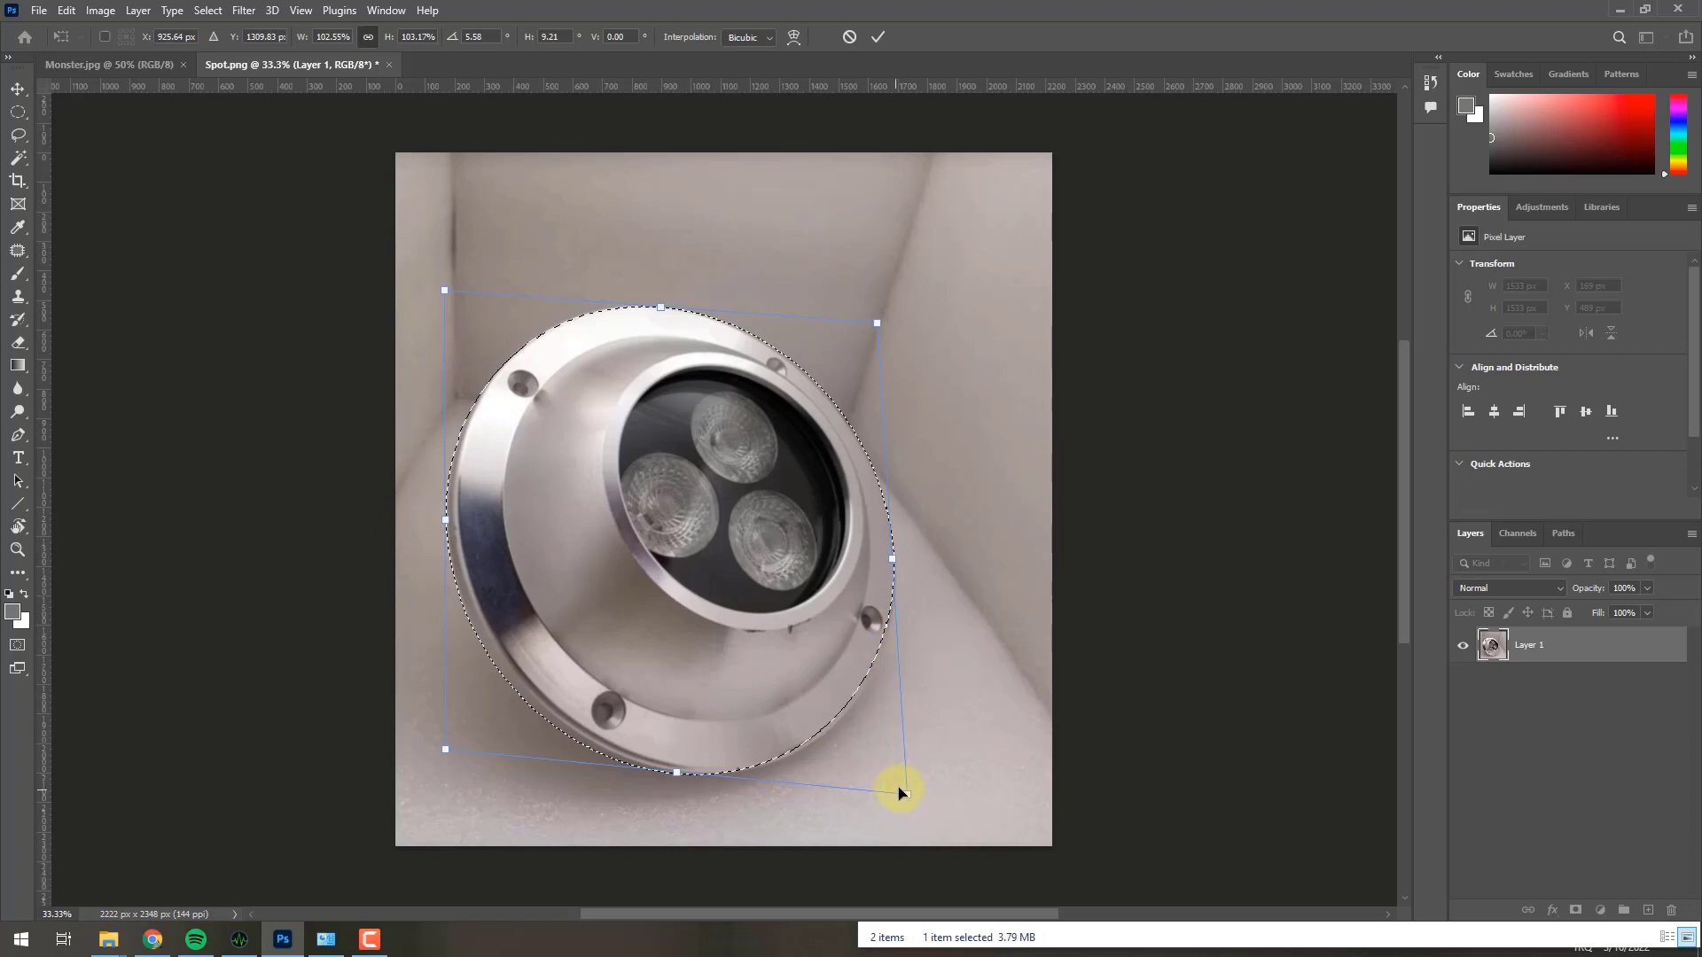
drag(906, 799, 911, 796)
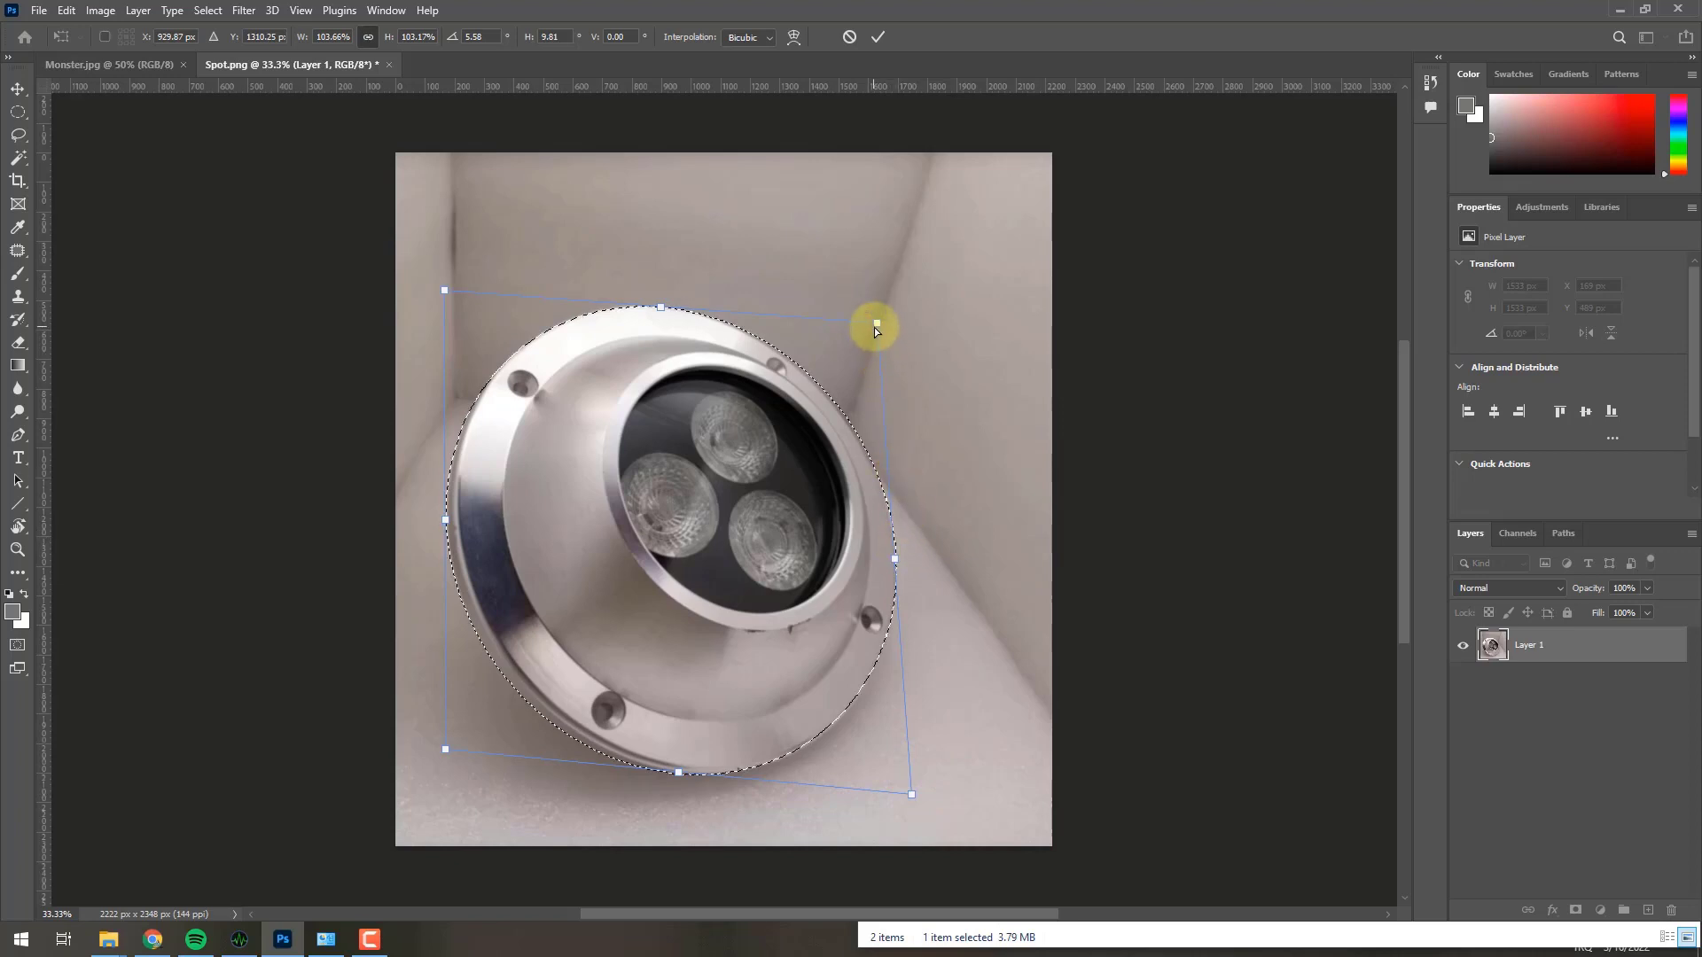
drag(876, 324, 876, 329)
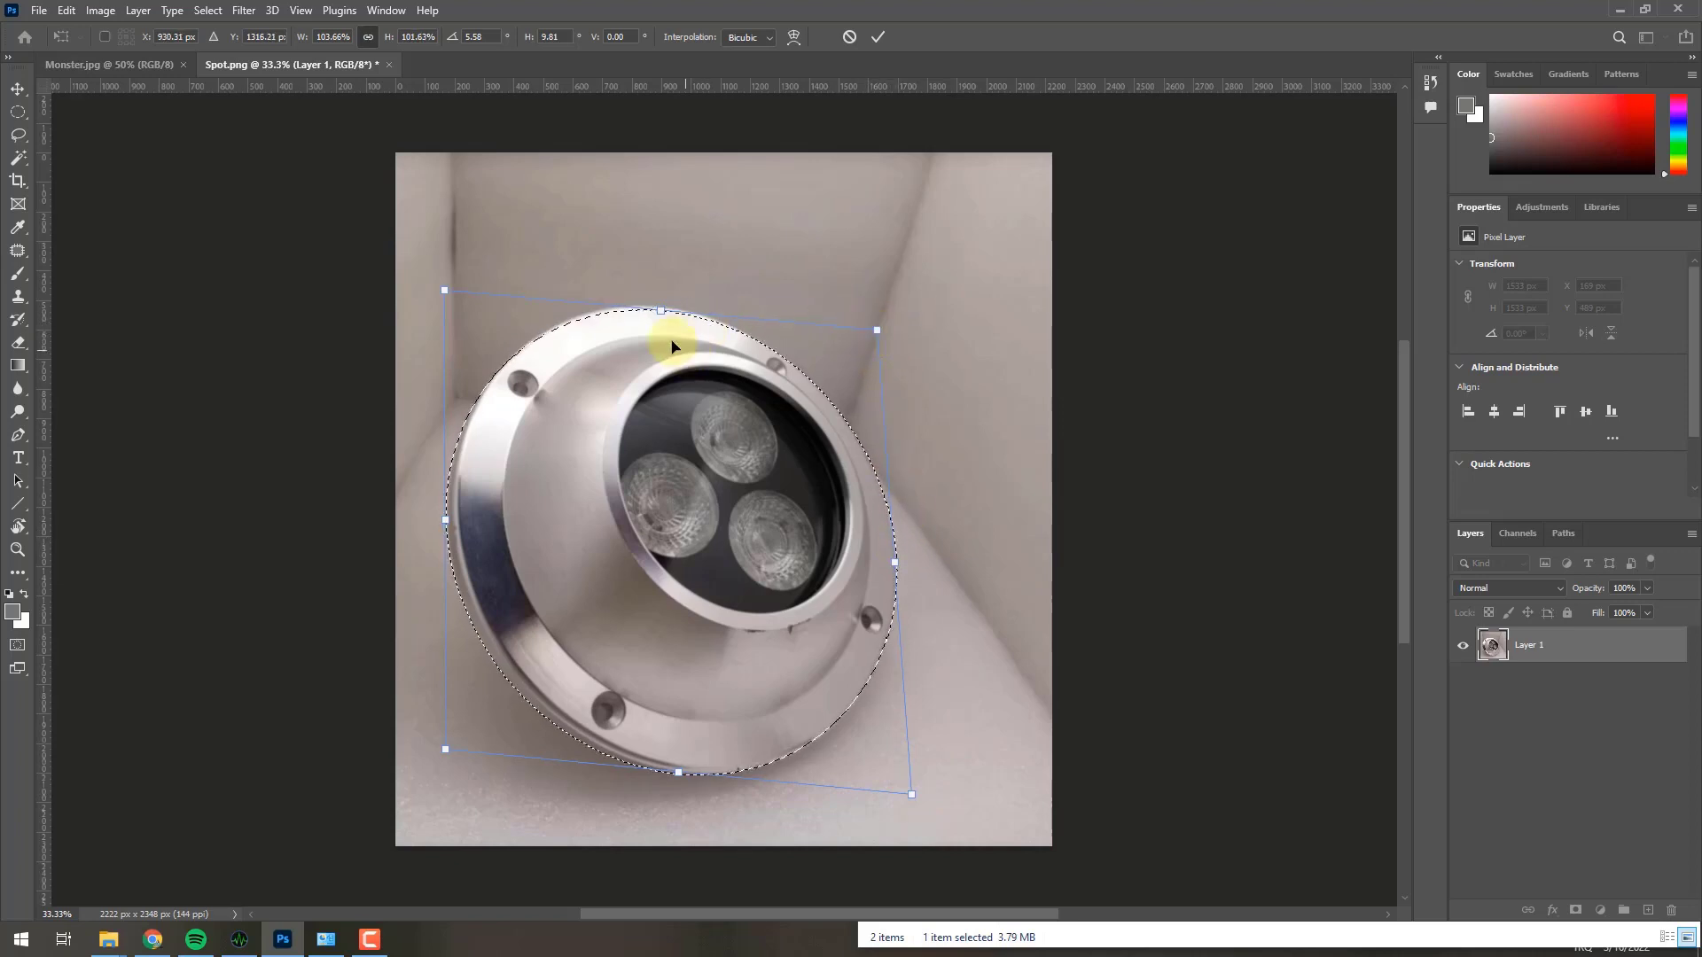
drag(877, 332, 877, 324)
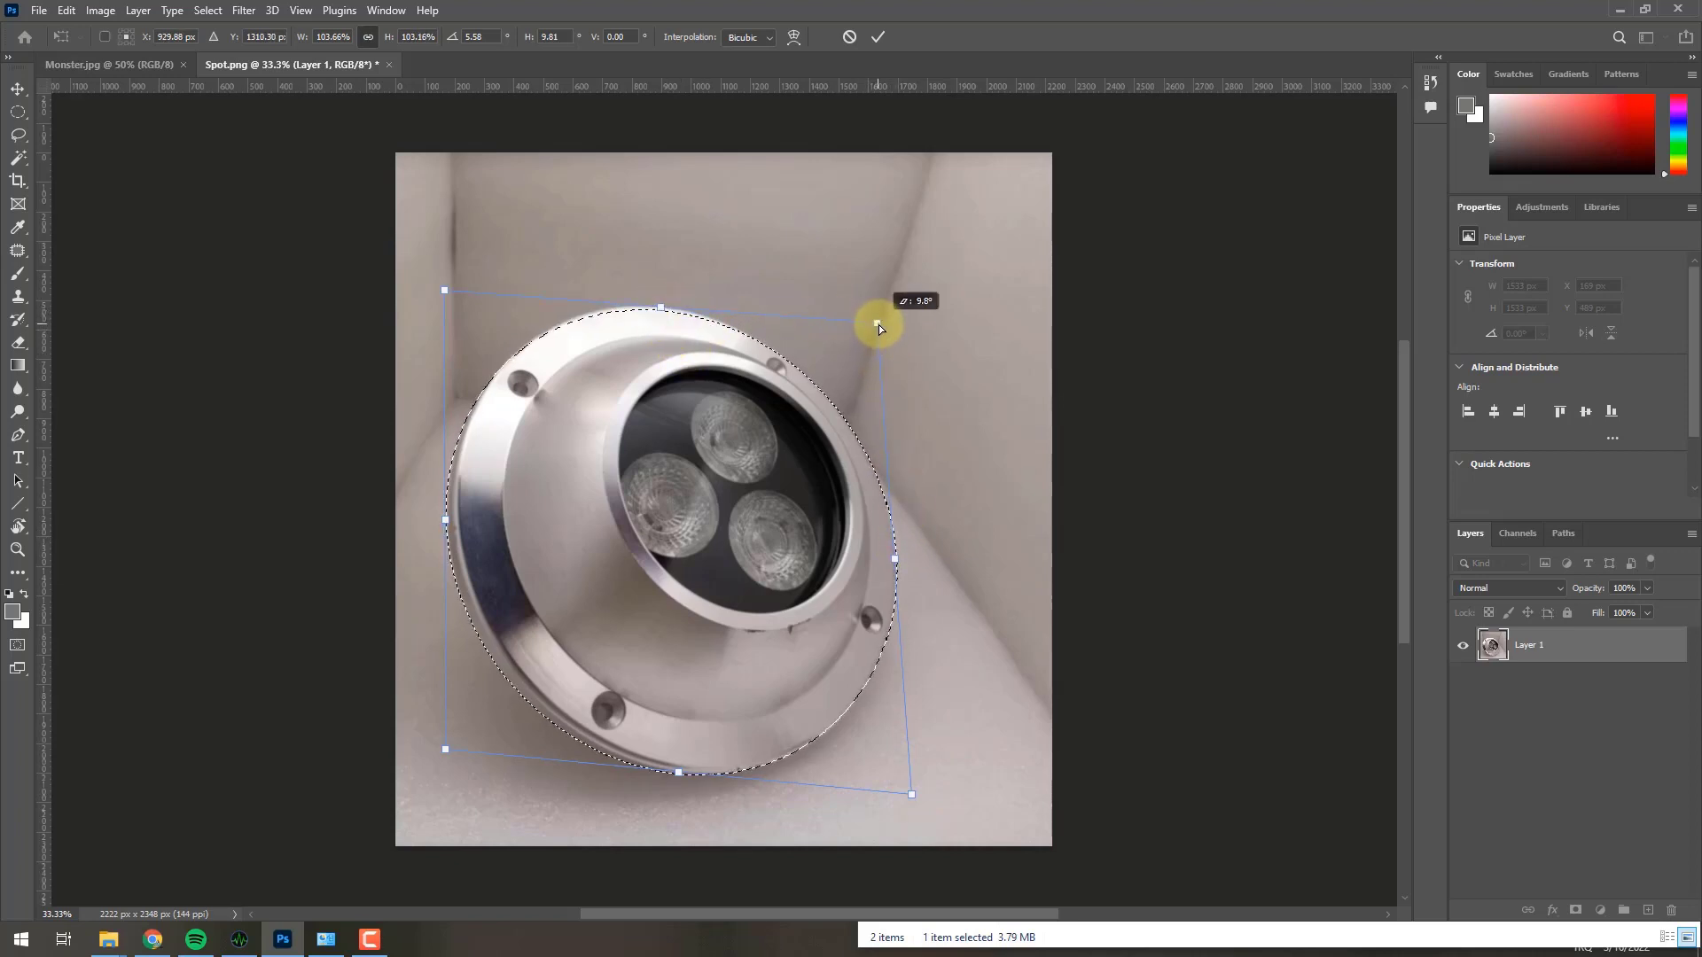
drag(445, 289, 445, 290)
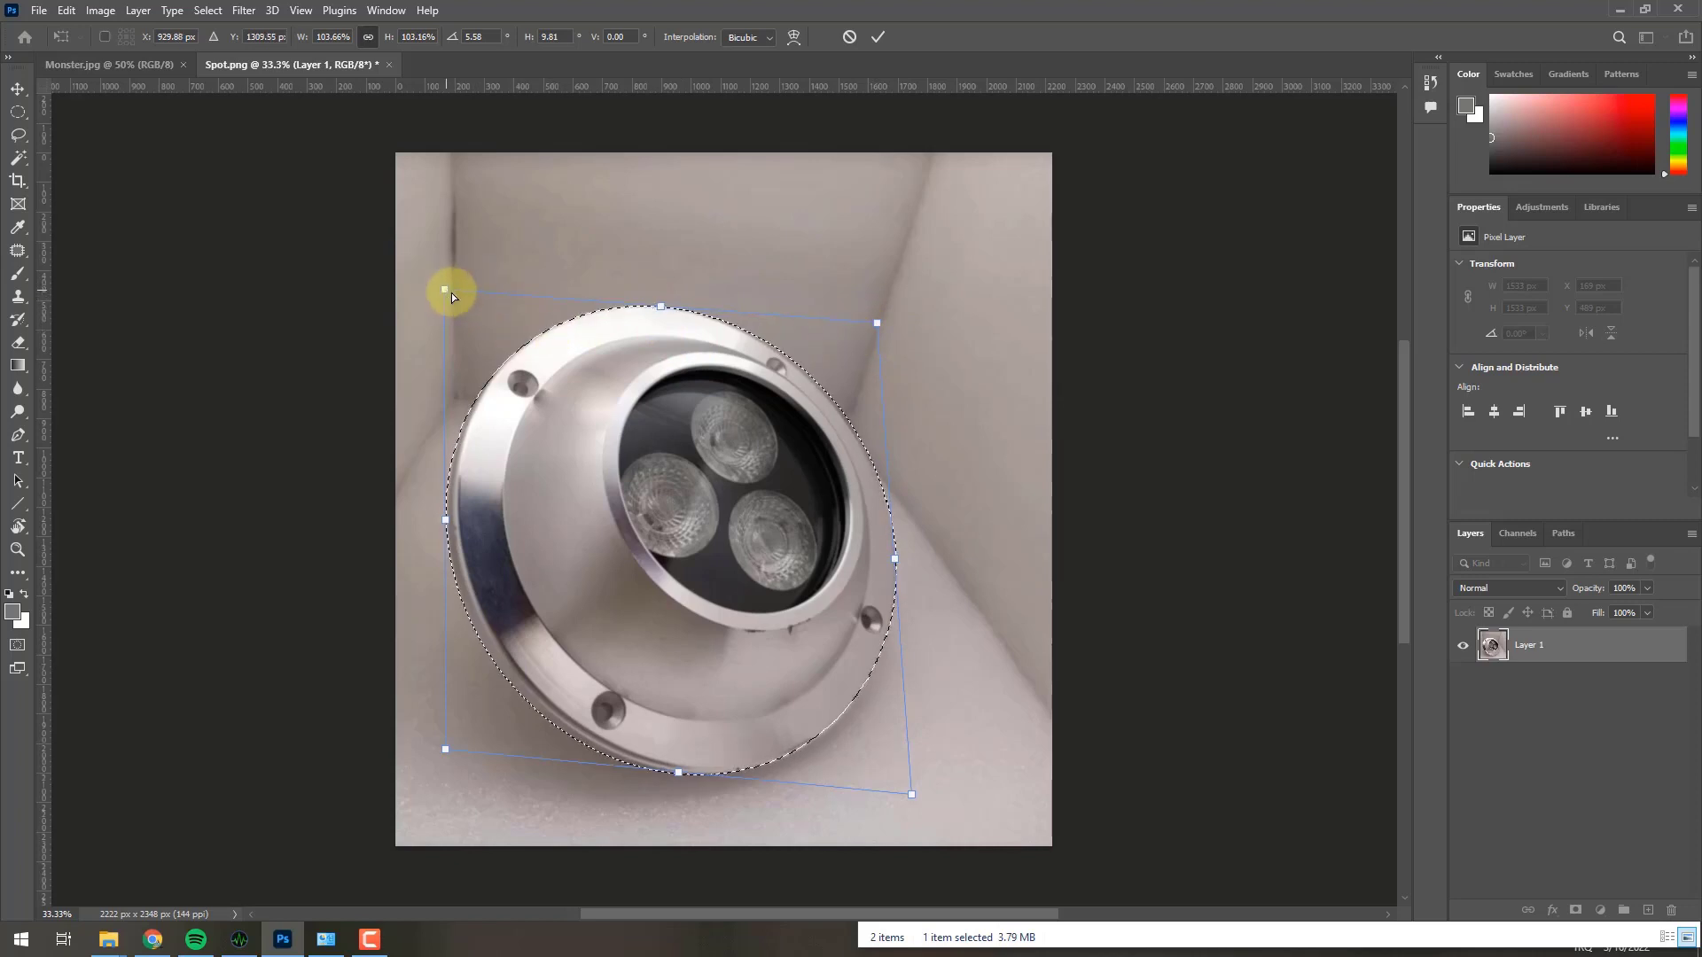
drag(884, 327, 875, 328)
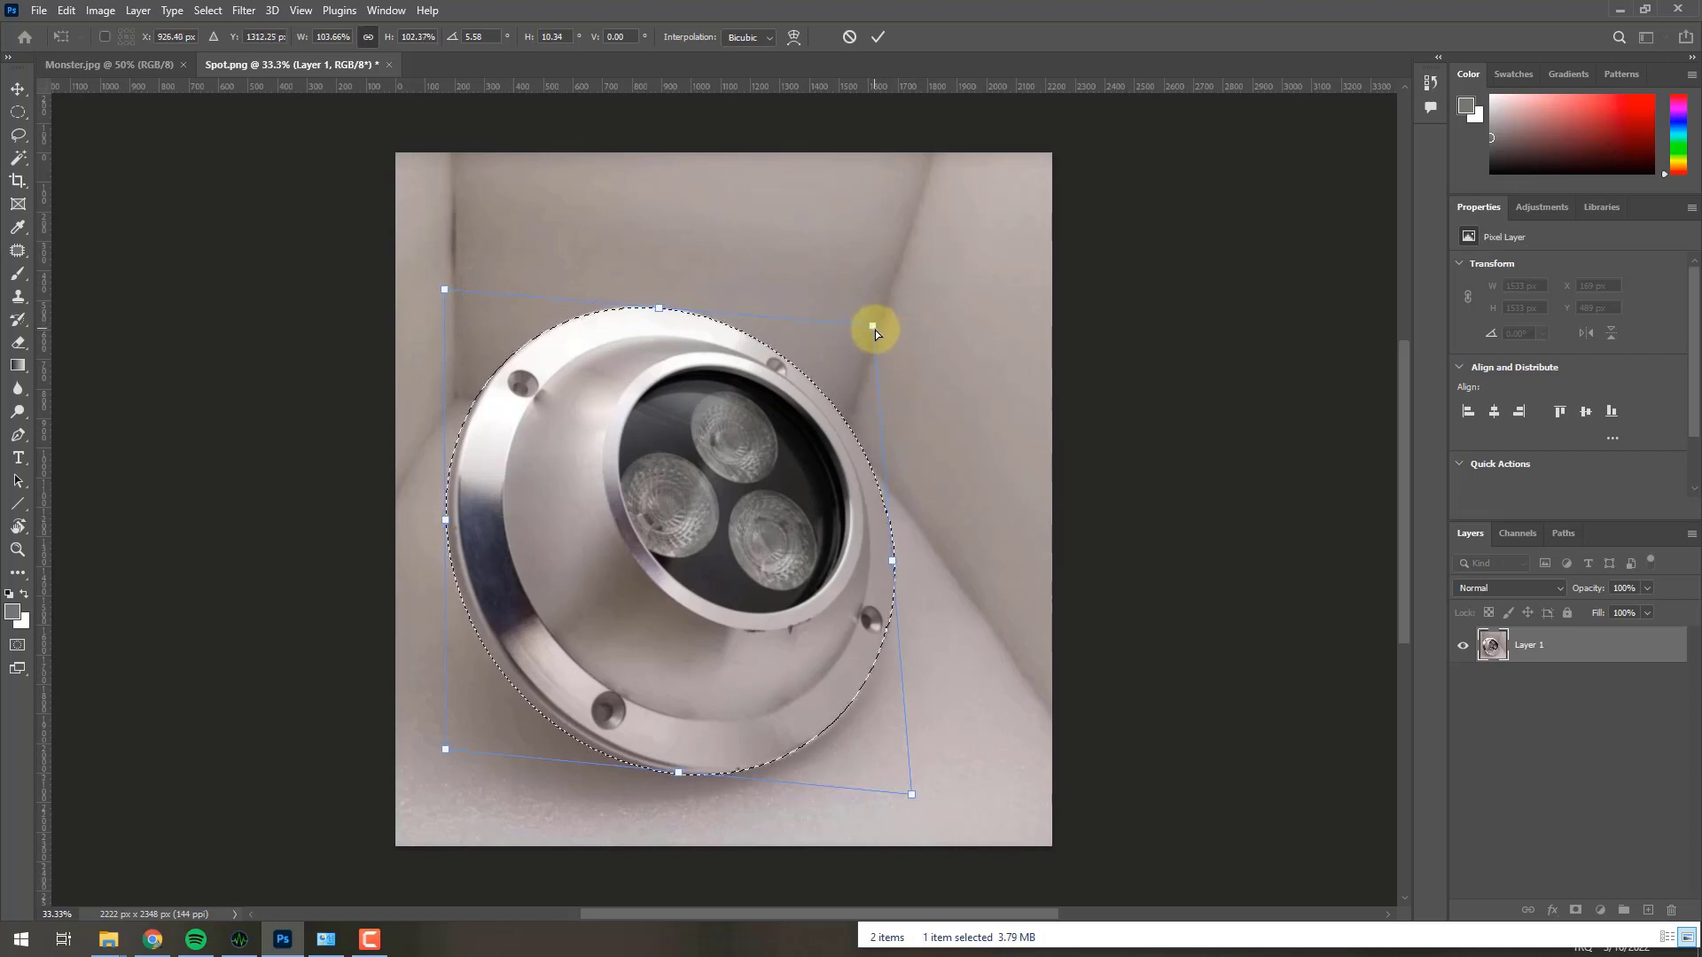
drag(875, 328, 874, 331)
Commit the skewed elliptical selection with Enter
key(Return)
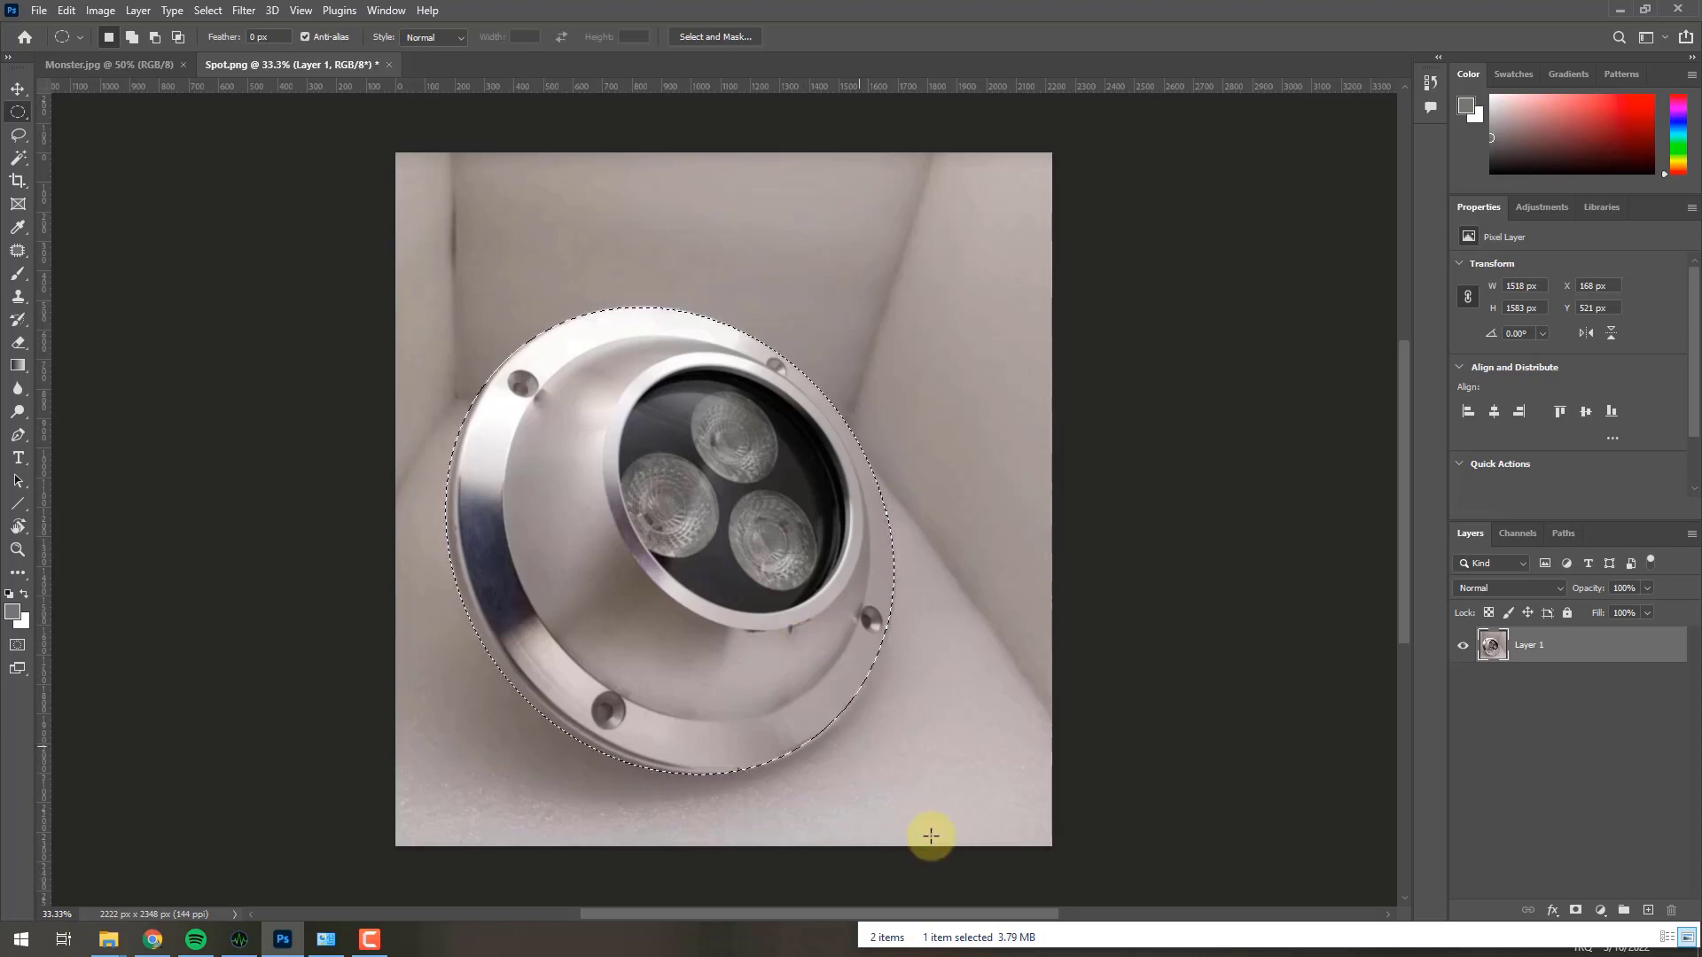
Zoom to 100% on the lamp's lower rim, back out to 66.7%, and select the Lasso tool
key(z)
click(830, 741)
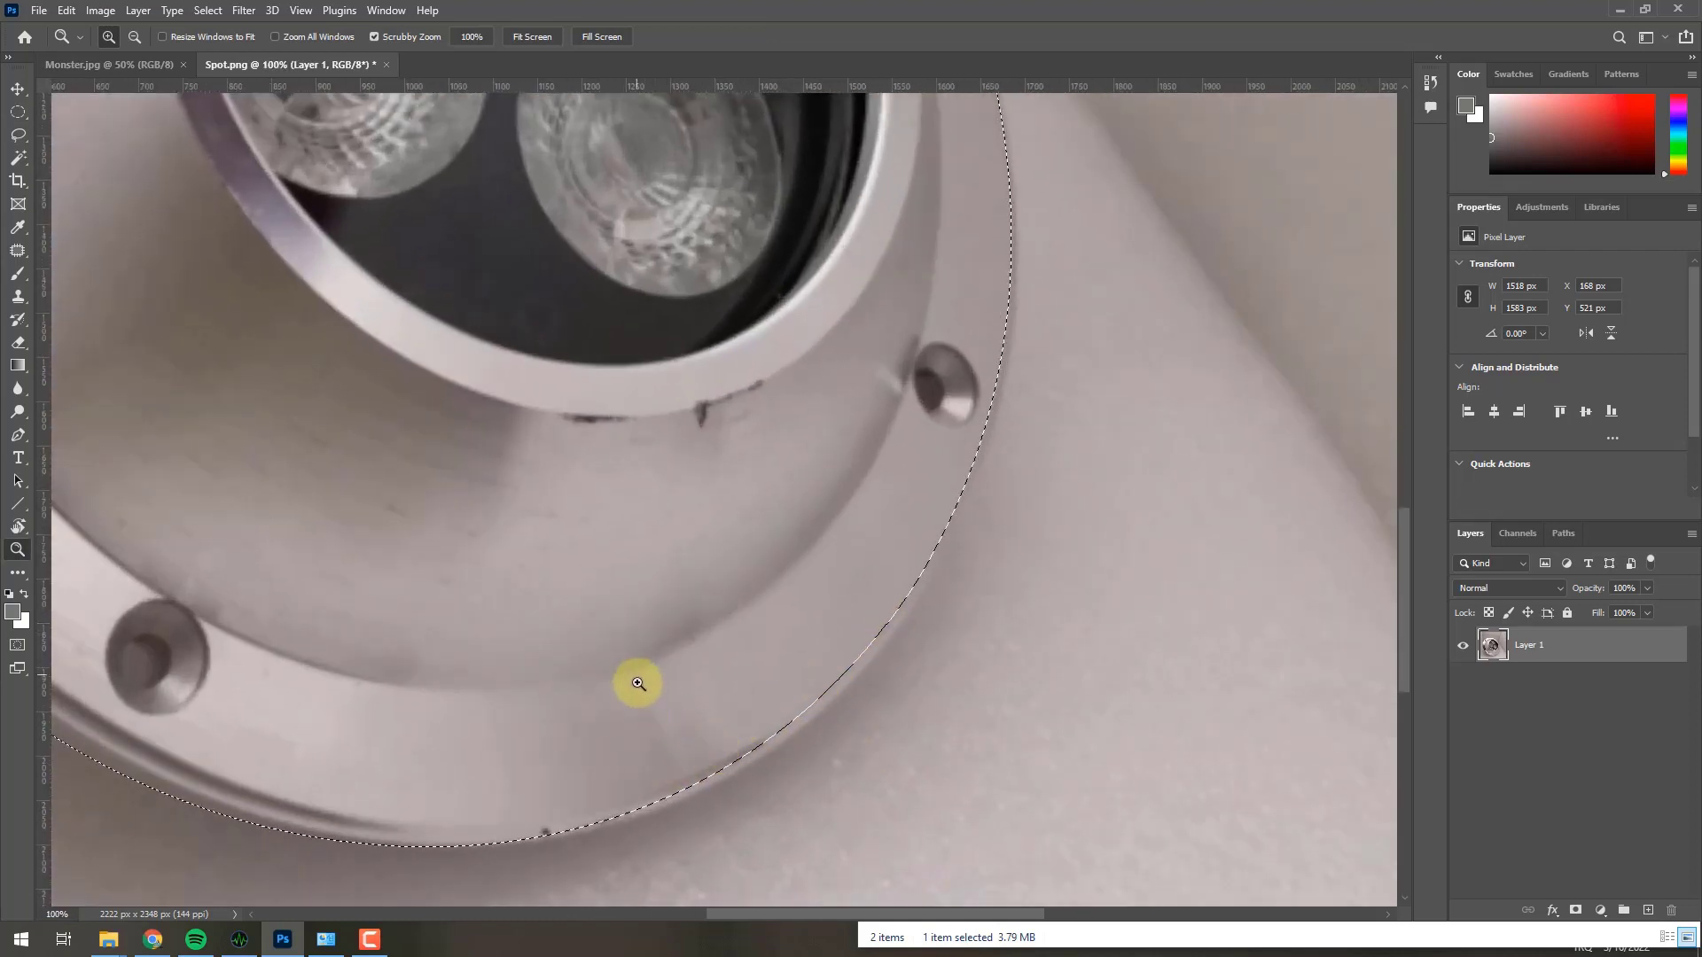
alt+click(811, 716)
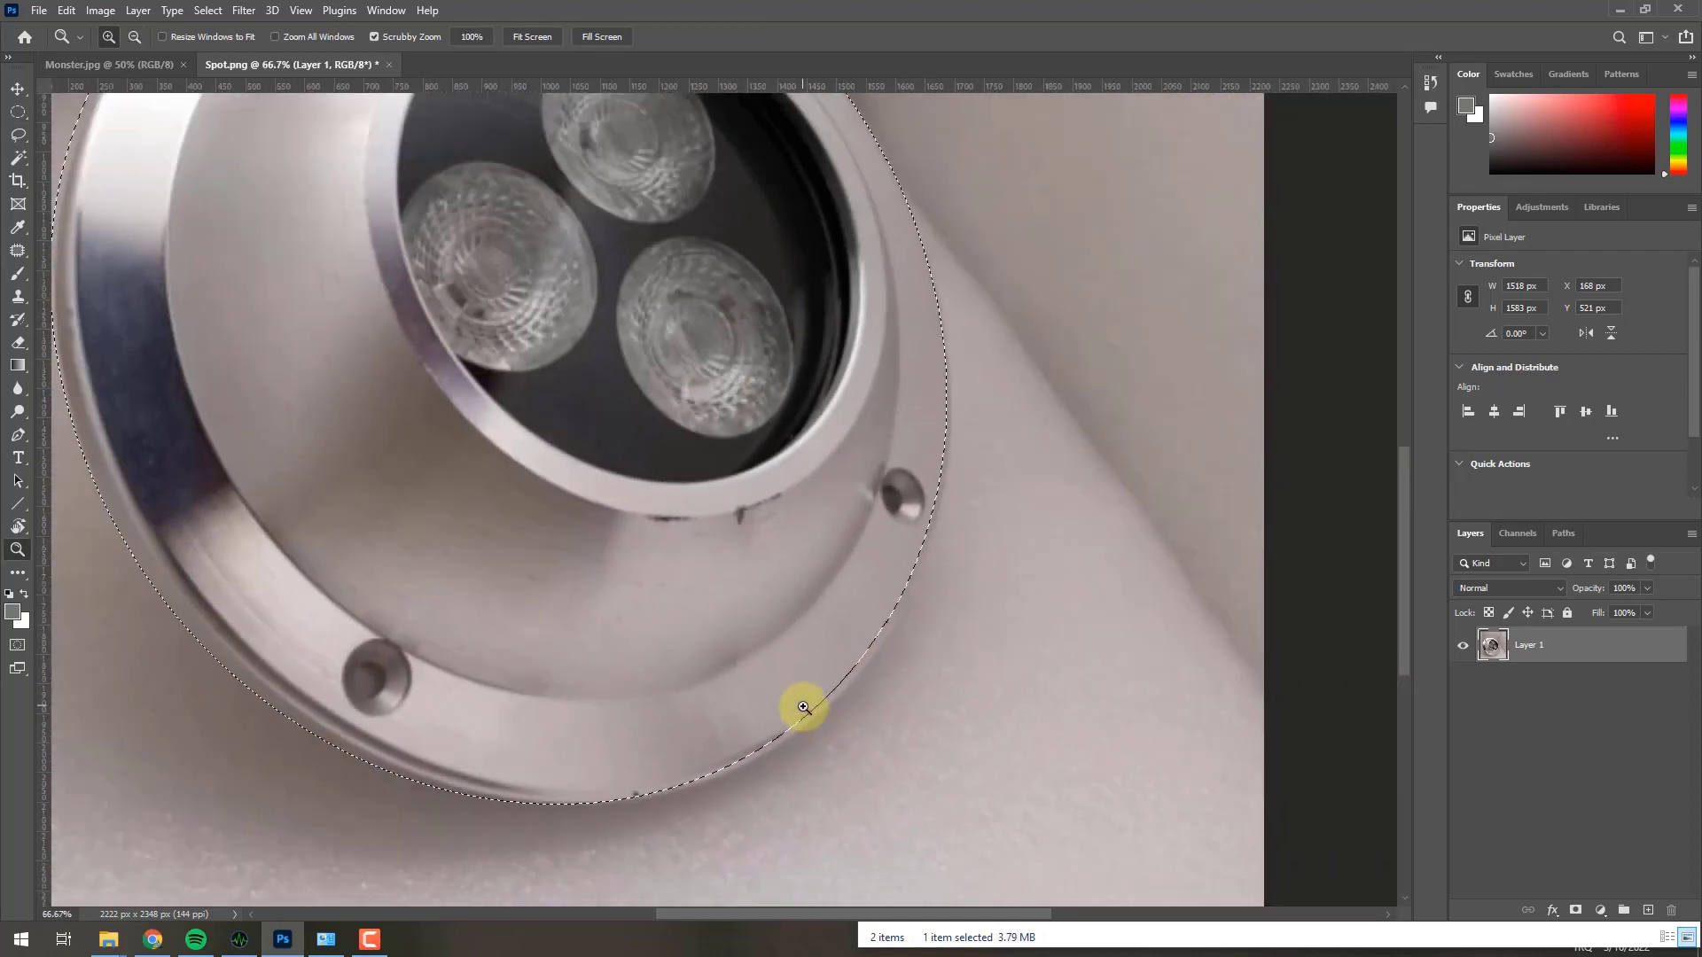
click(18, 135)
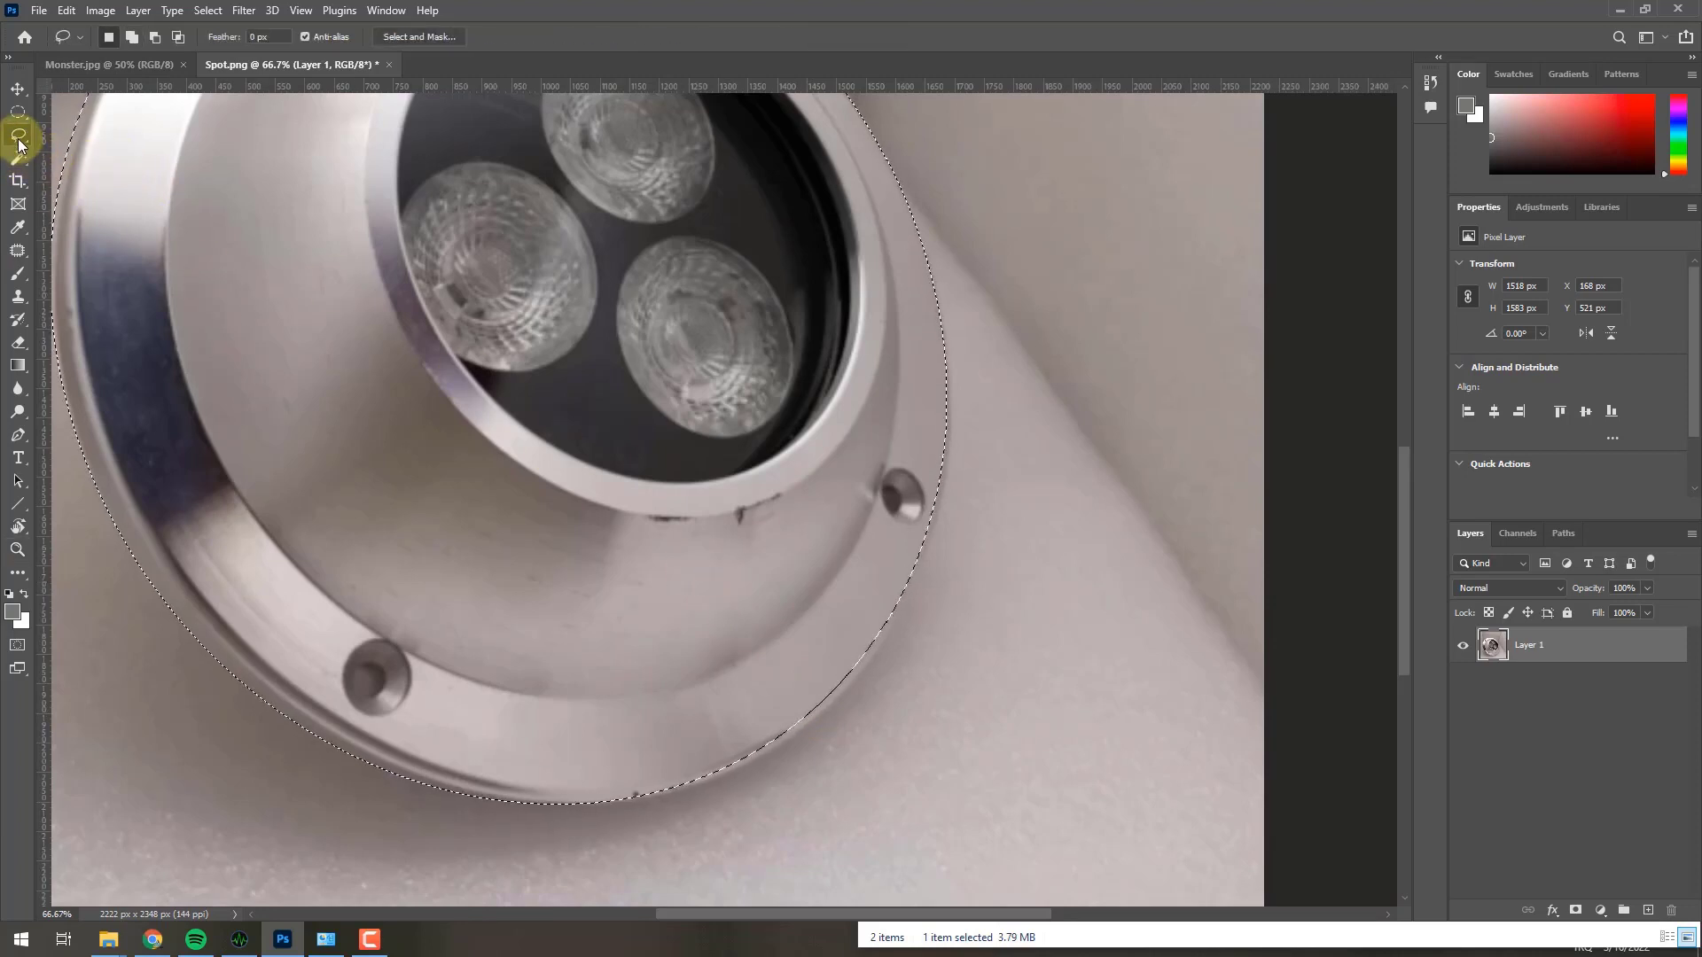
right_click(669, 560)
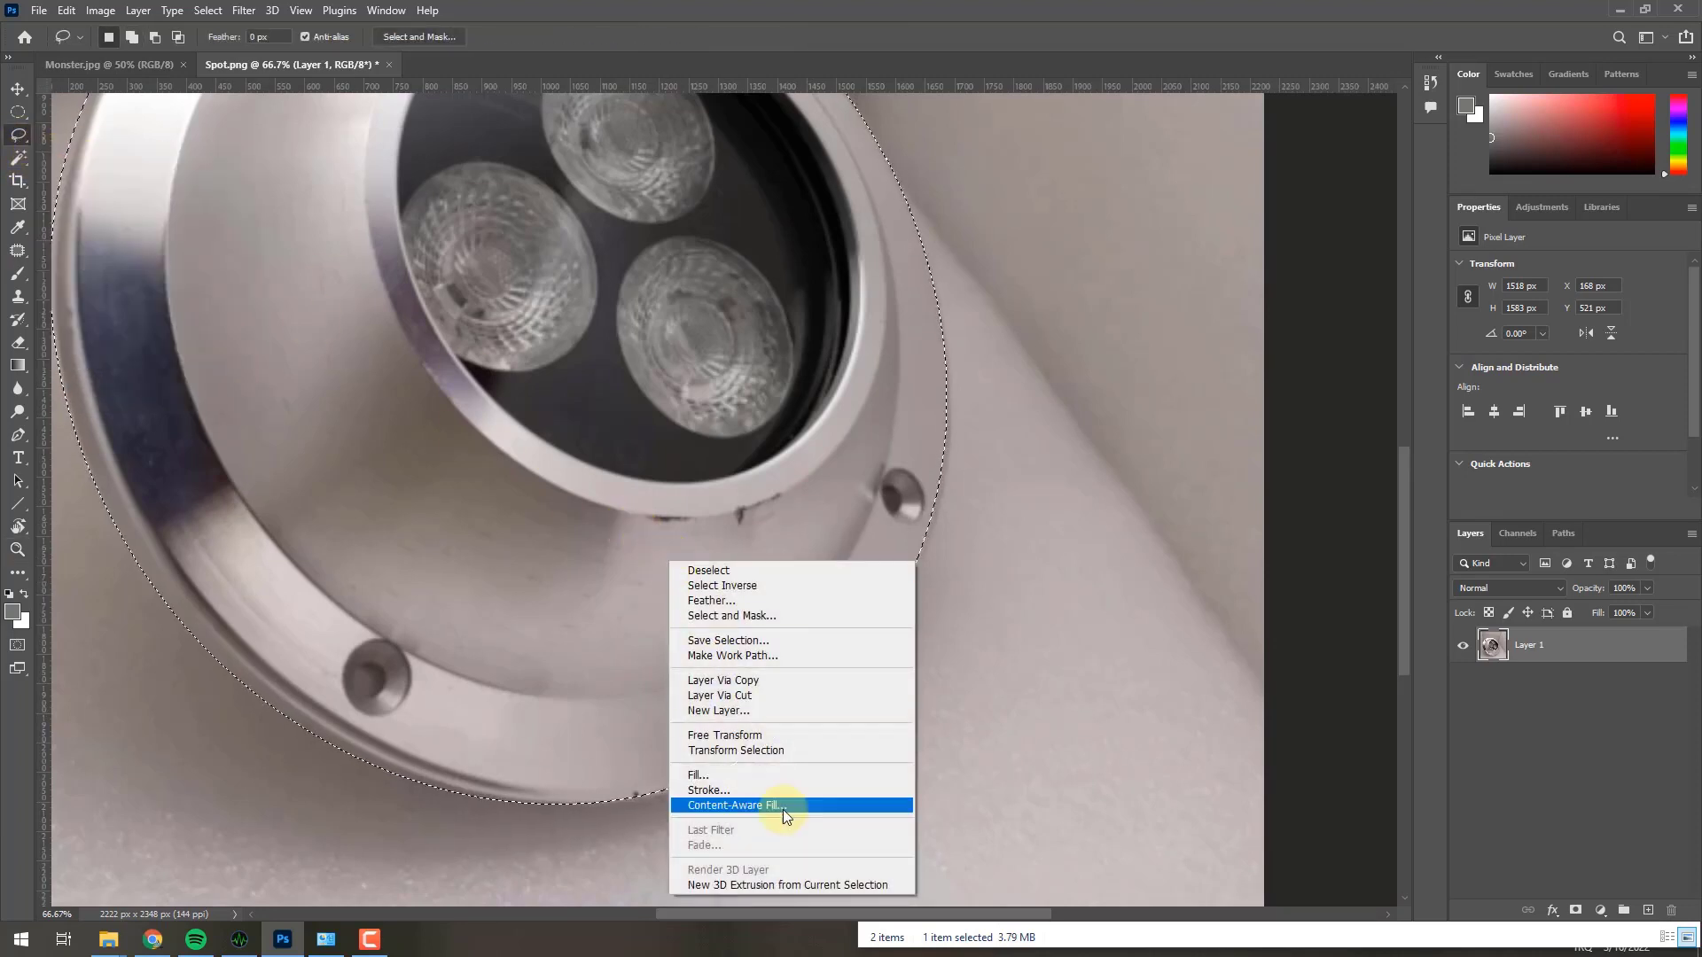
click(743, 750)
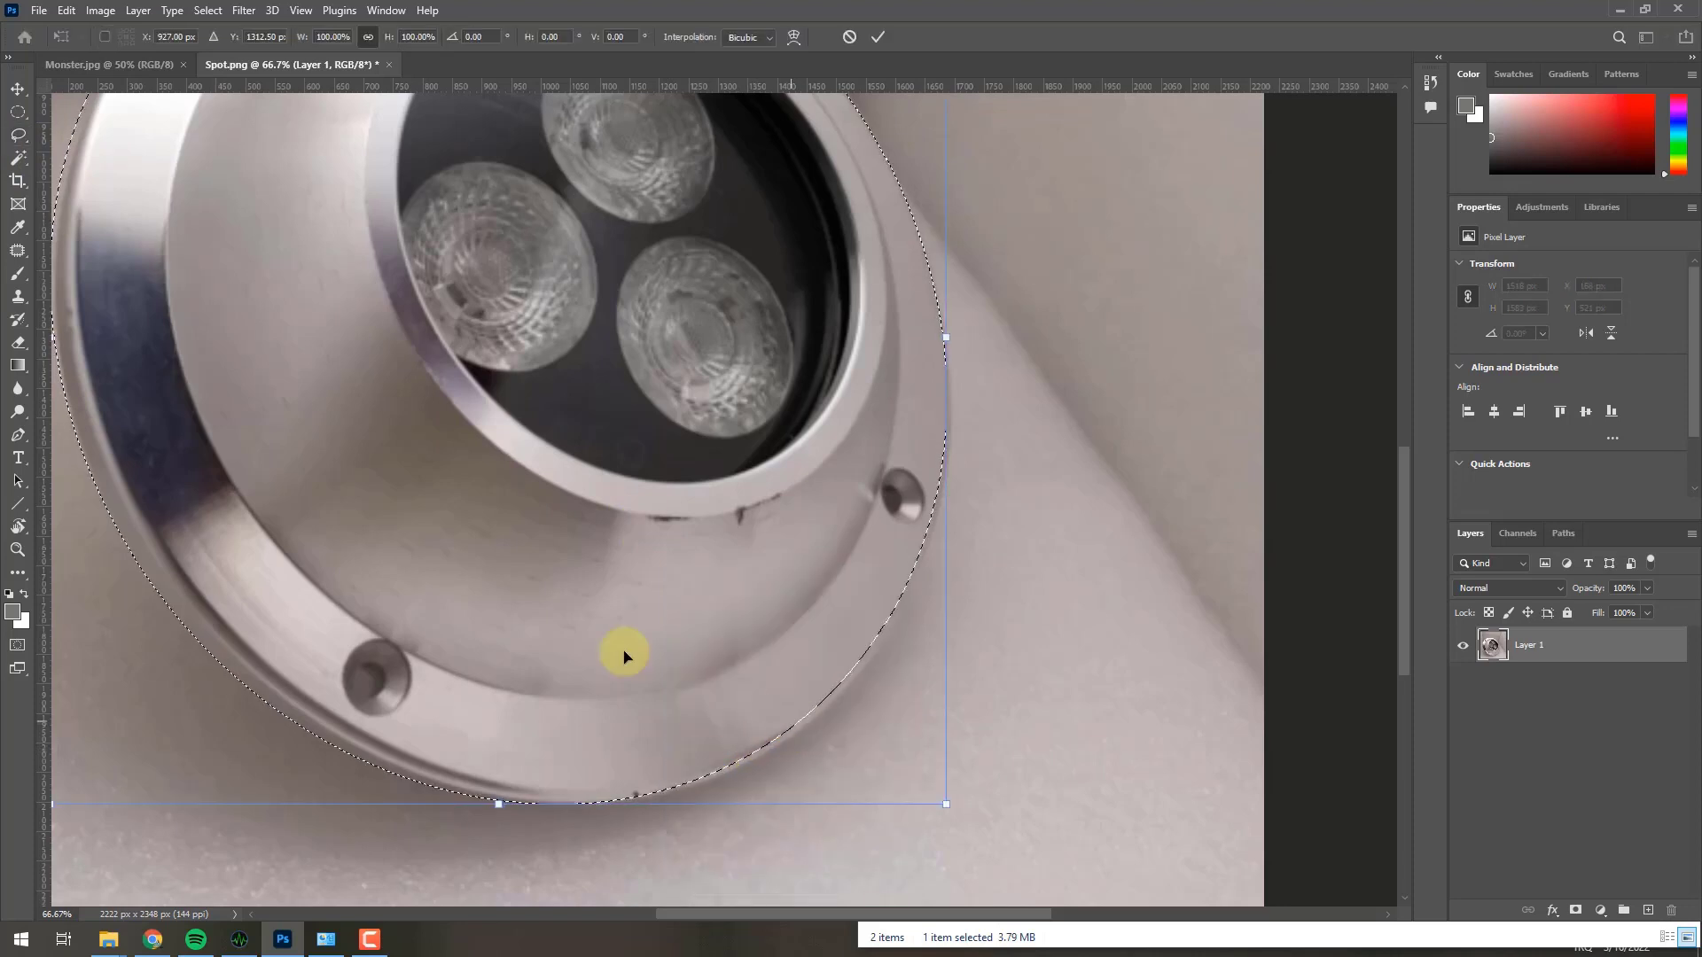
click(18, 117)
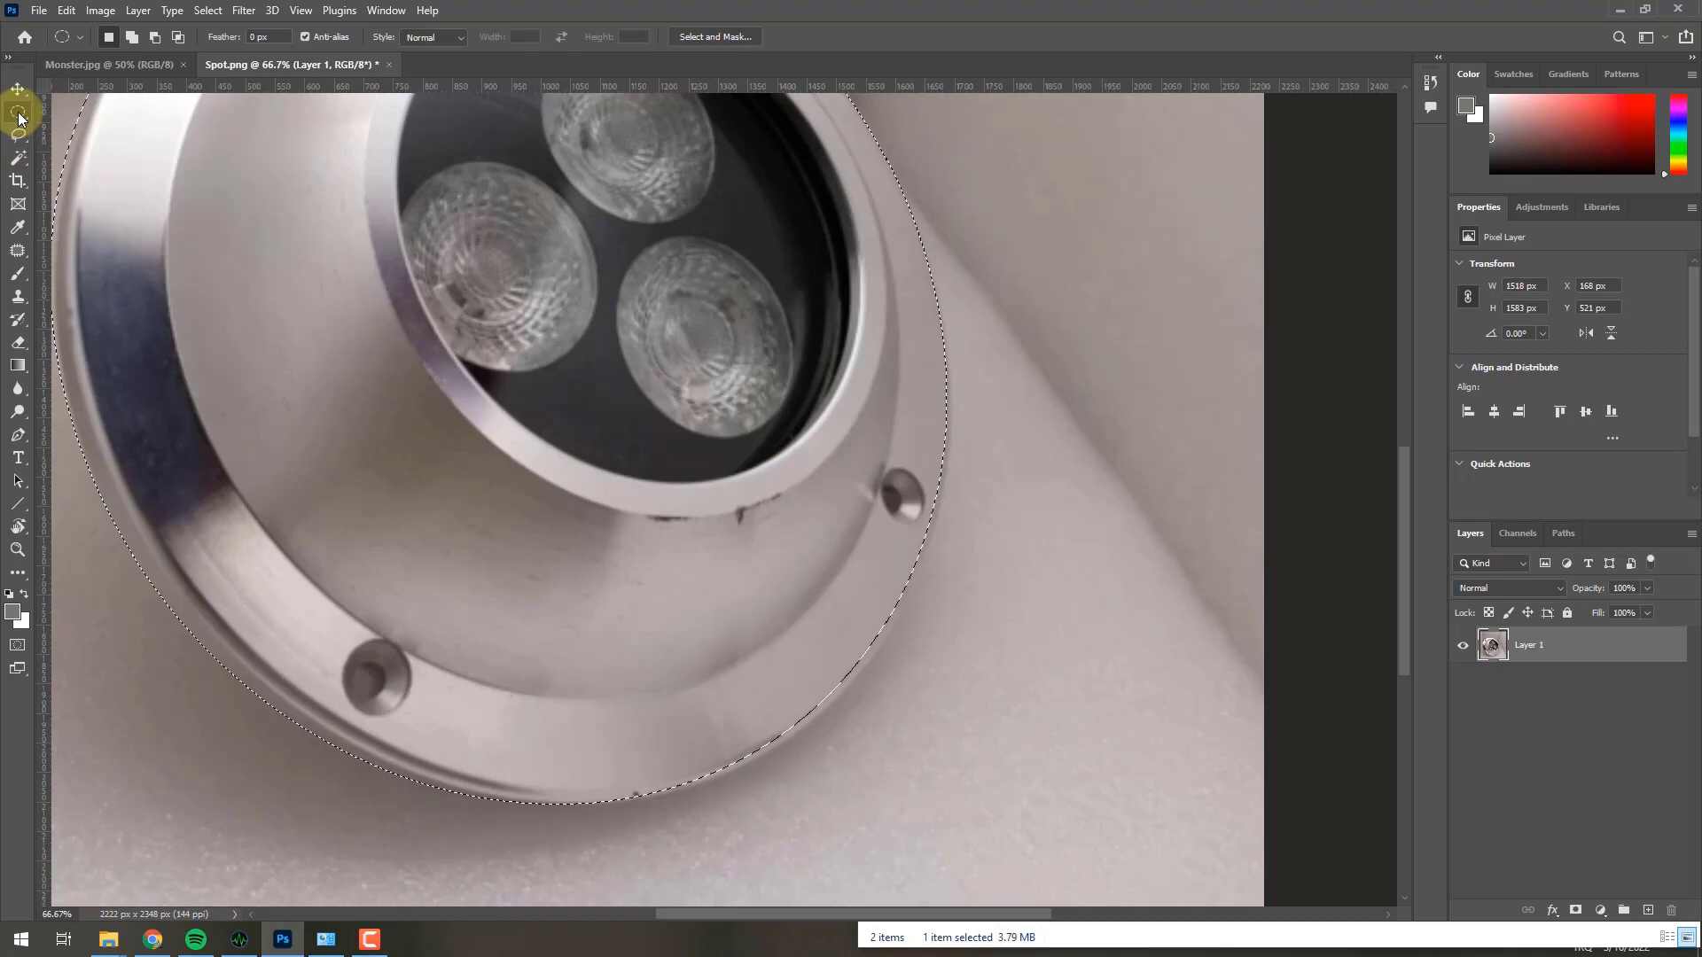
right_click(539, 420)
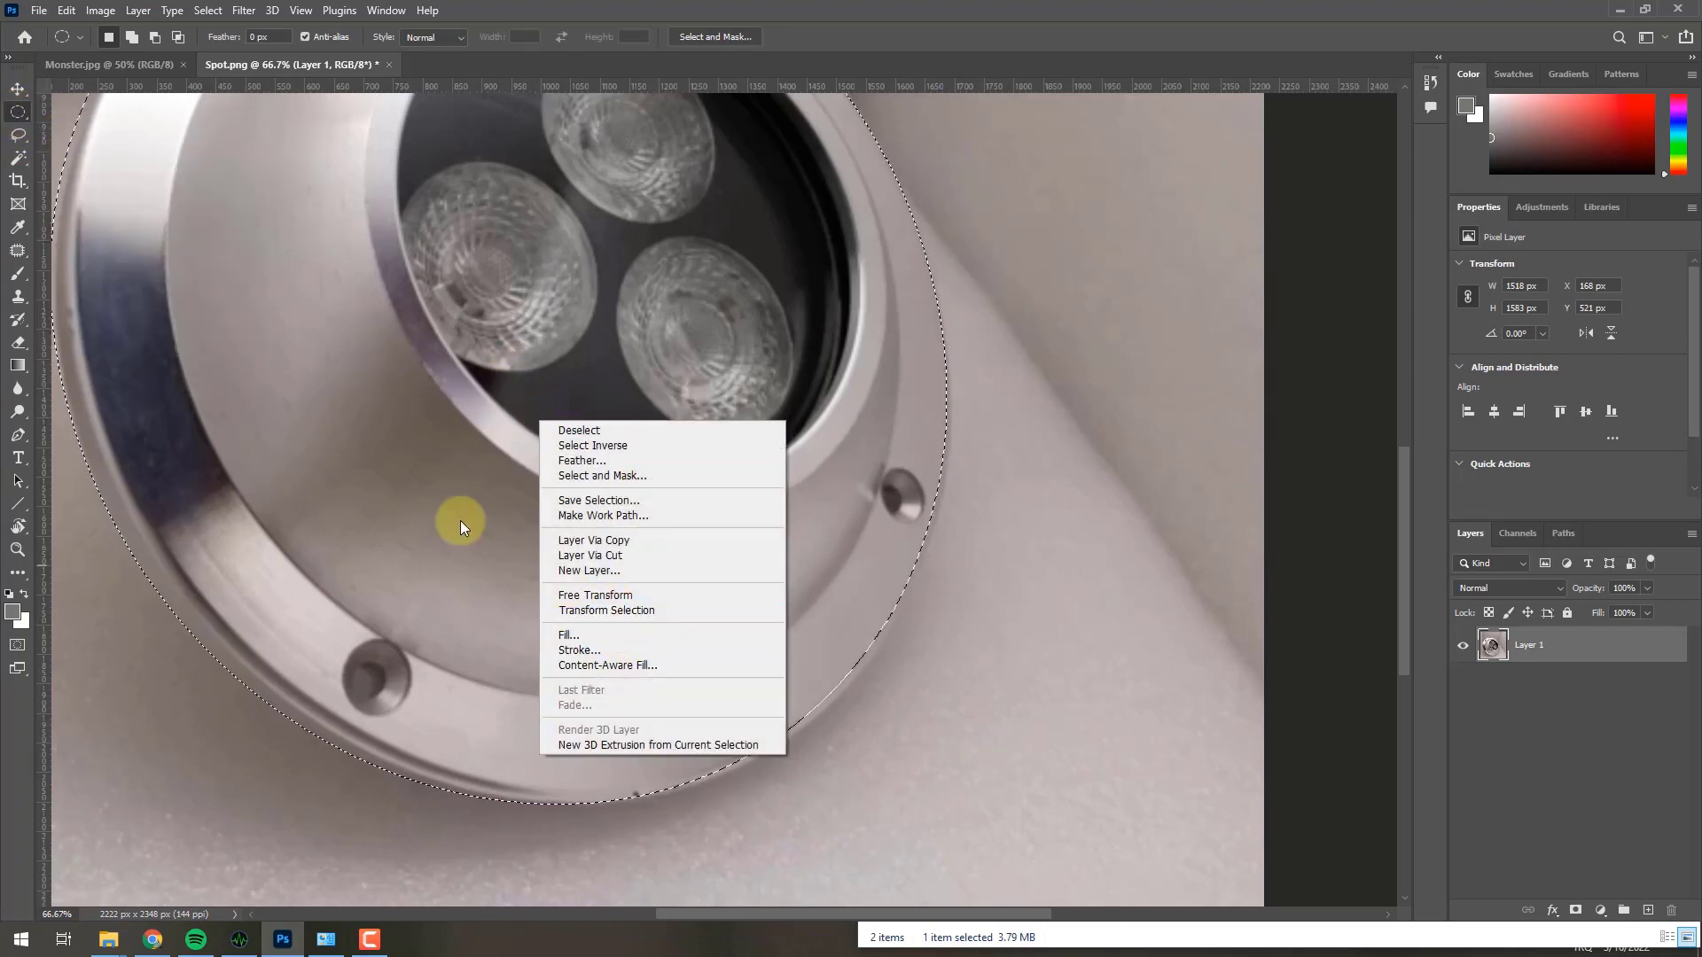
click(24, 158)
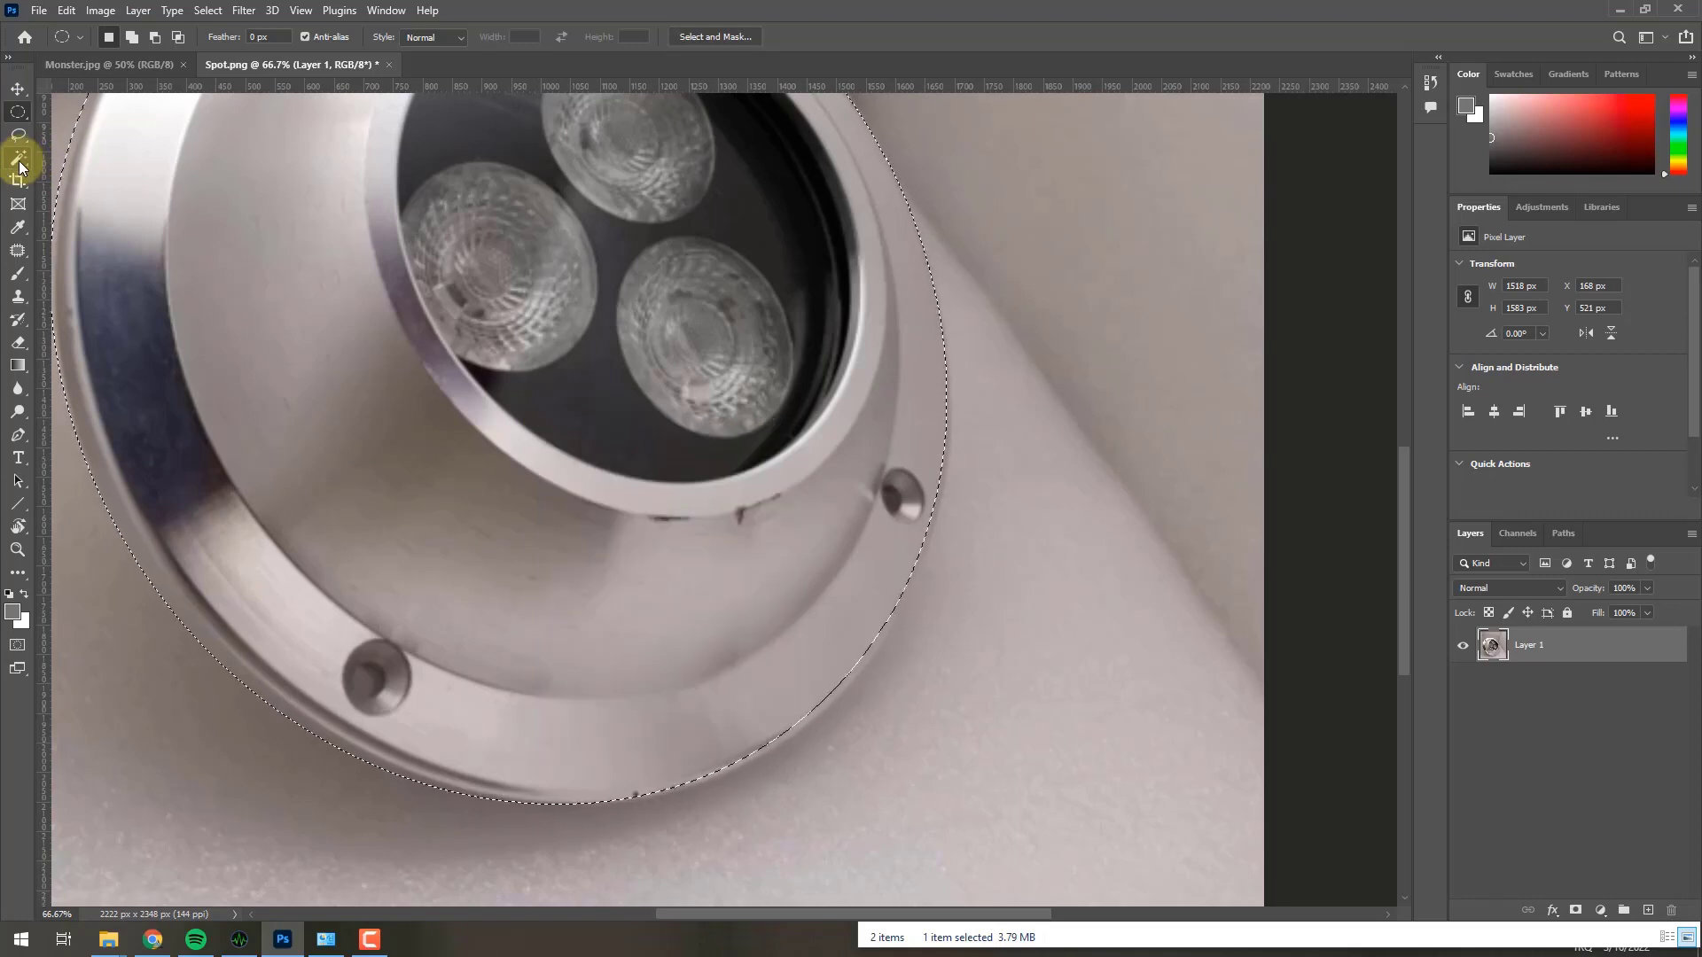
click(18, 161)
right_click(651, 526)
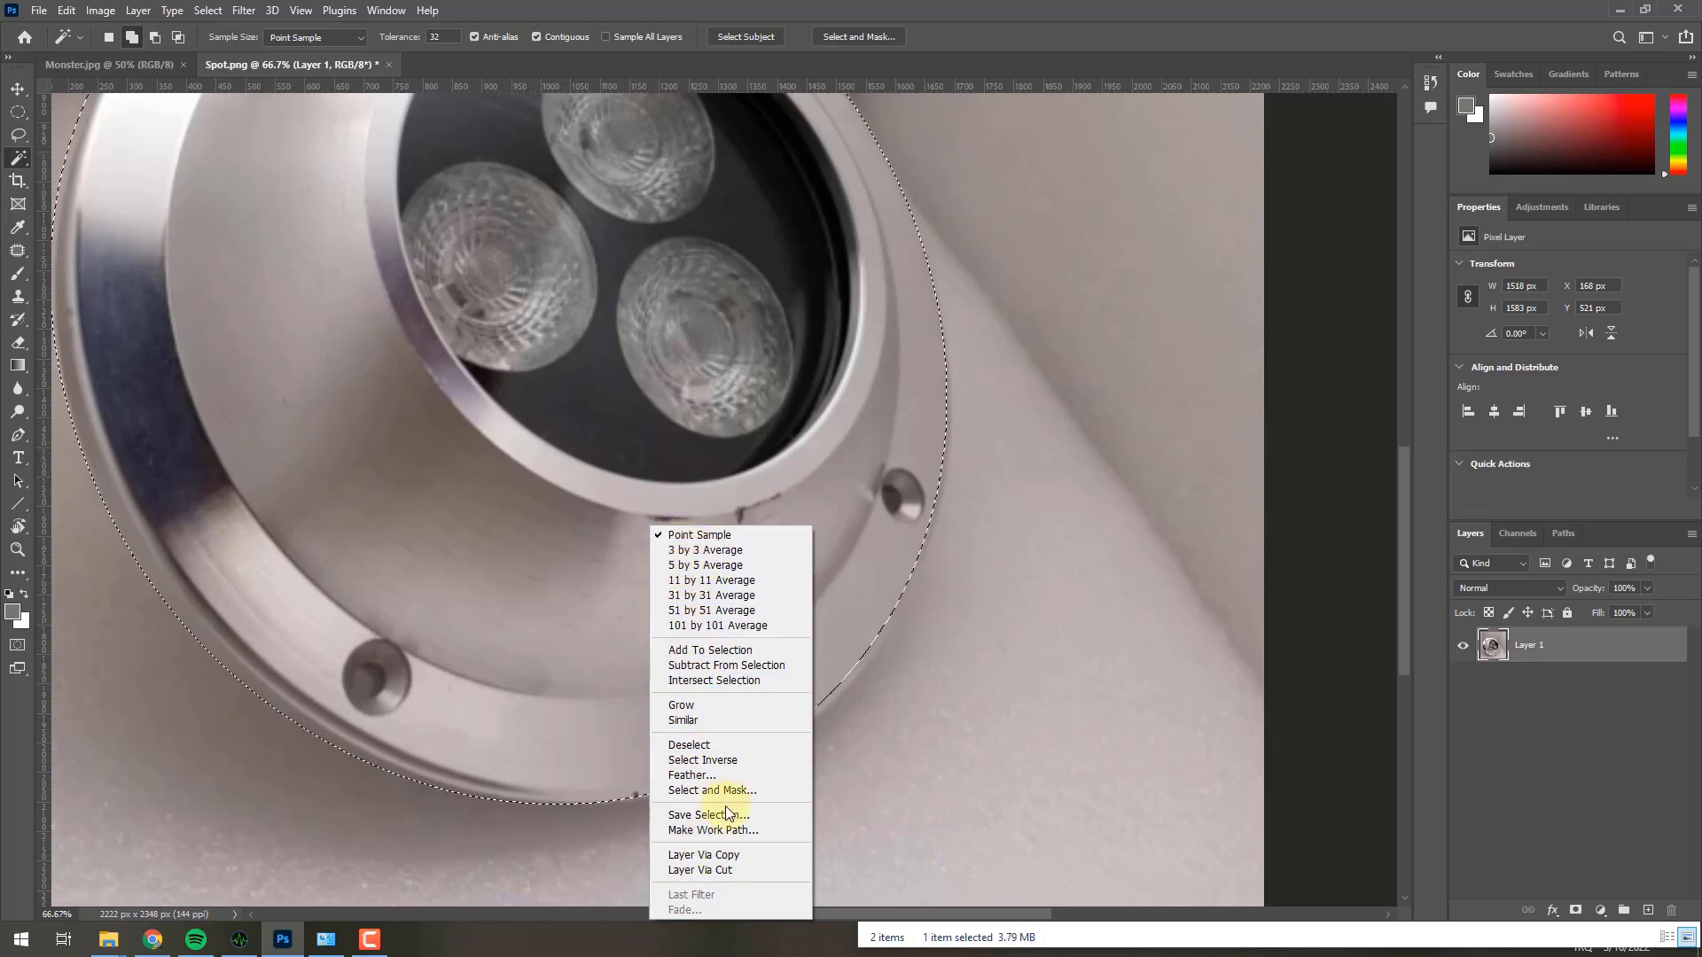
click(14, 138)
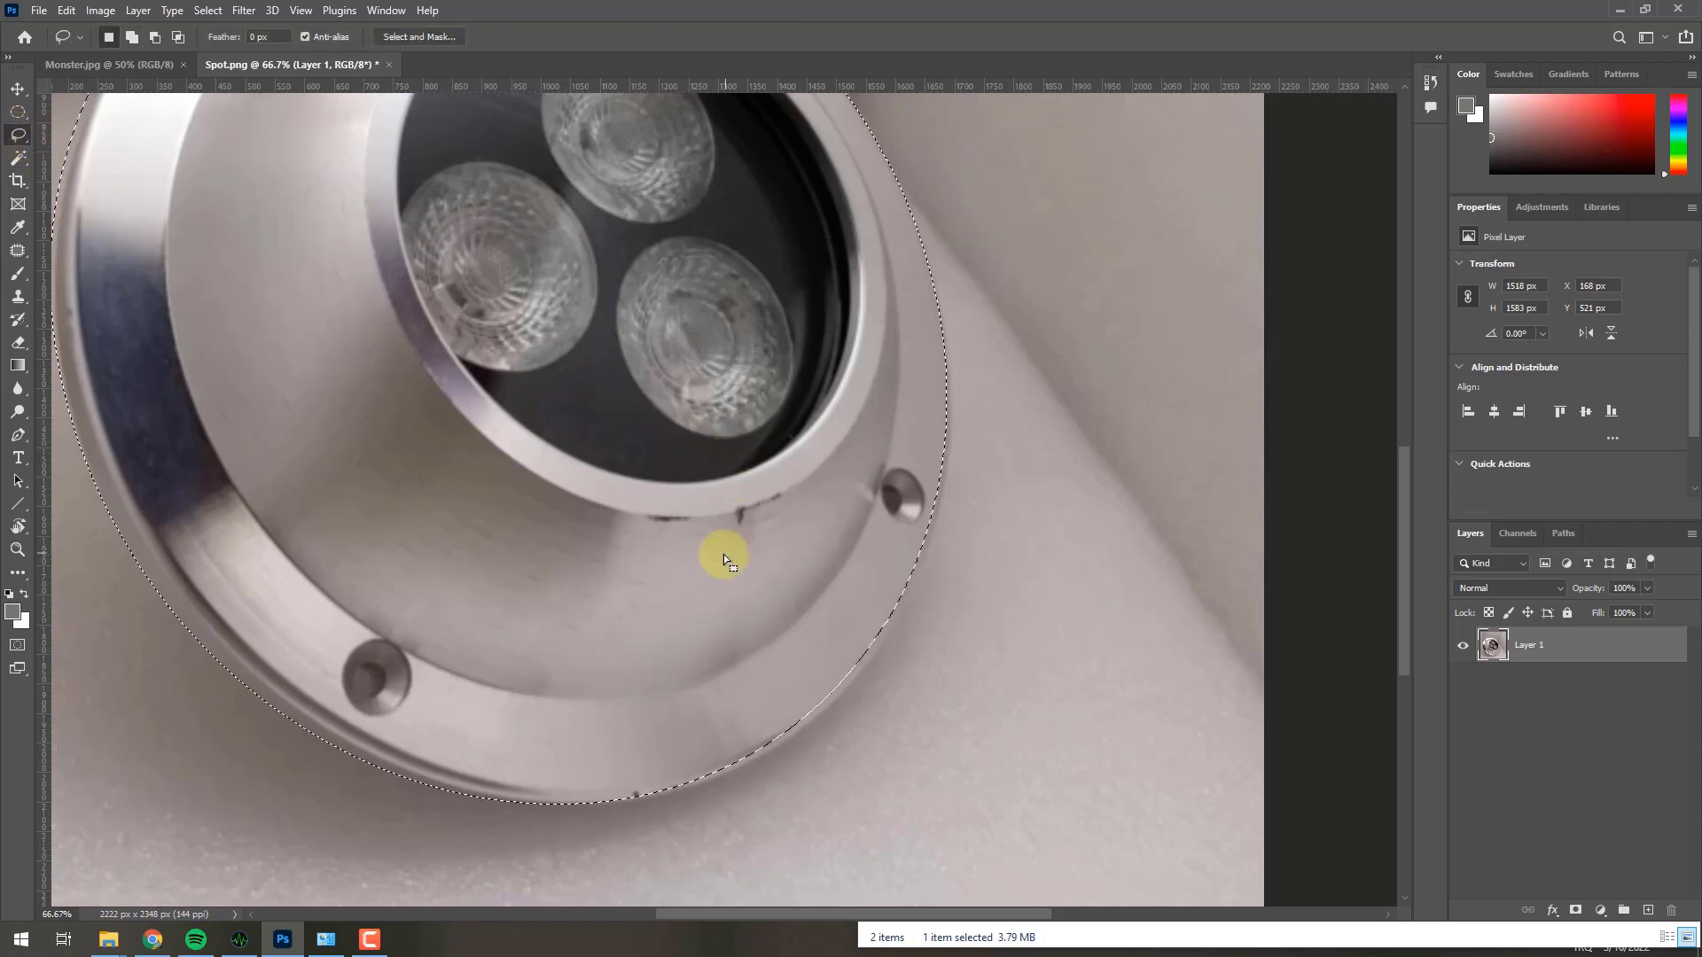
Reopen Transform Selection in Skew mode and widen the outline's bottom-right slightly
right_click(686, 554)
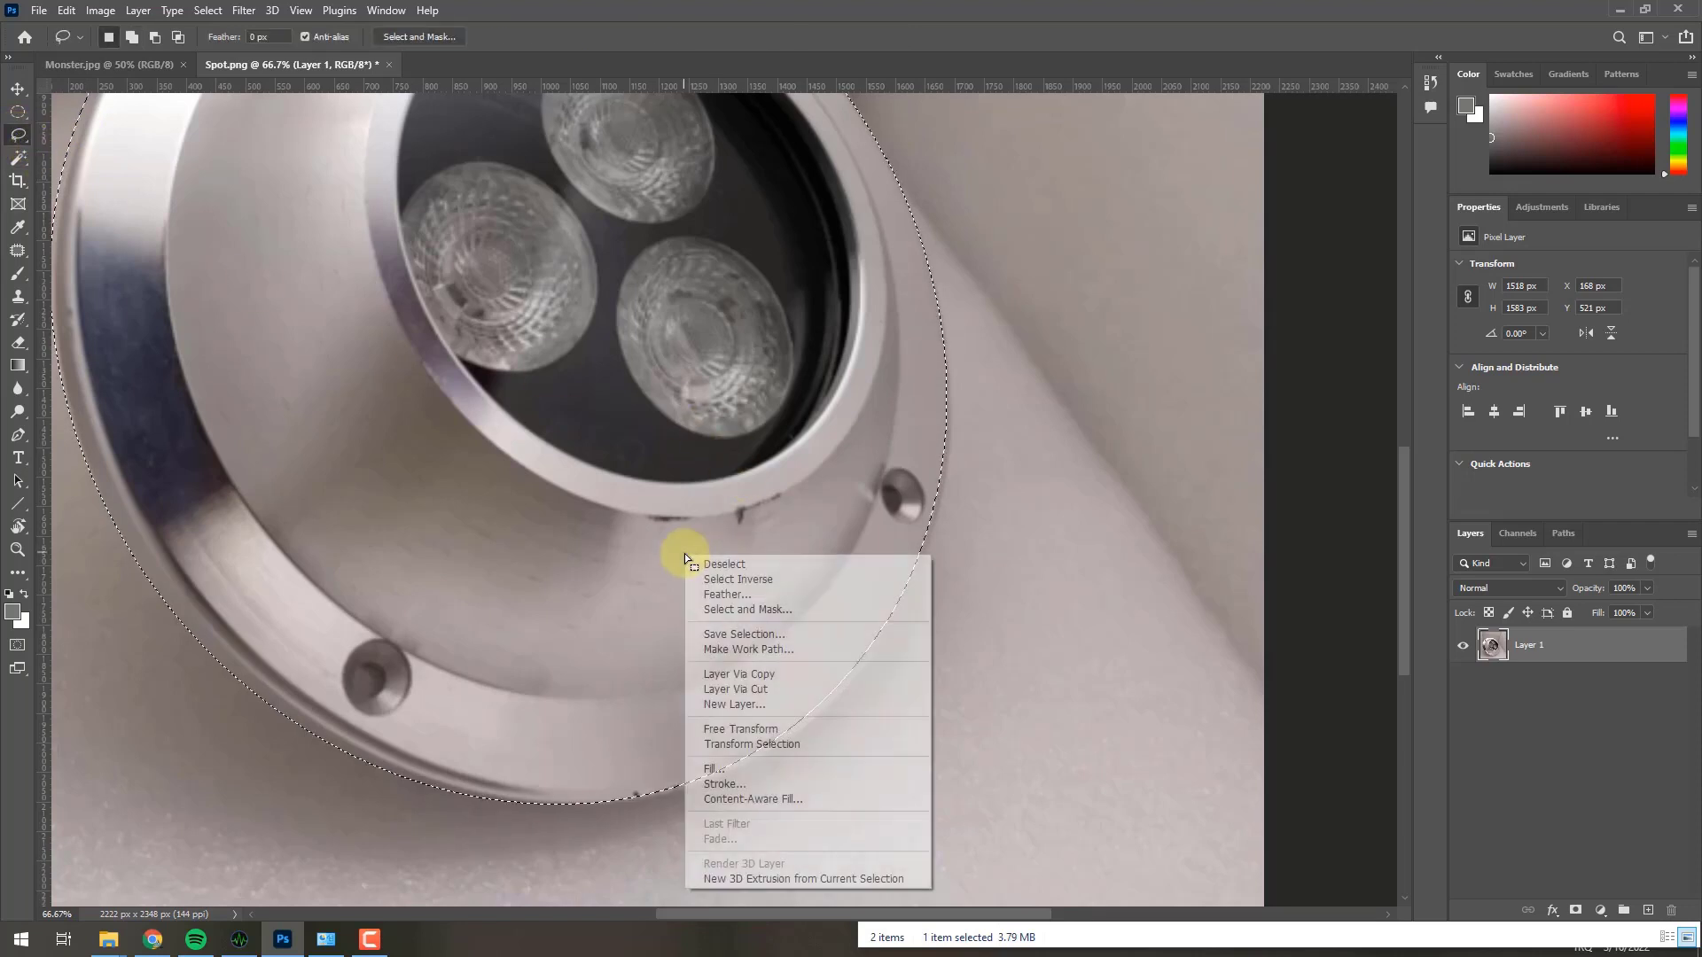
click(752, 746)
scroll(824, 697, down, 1)
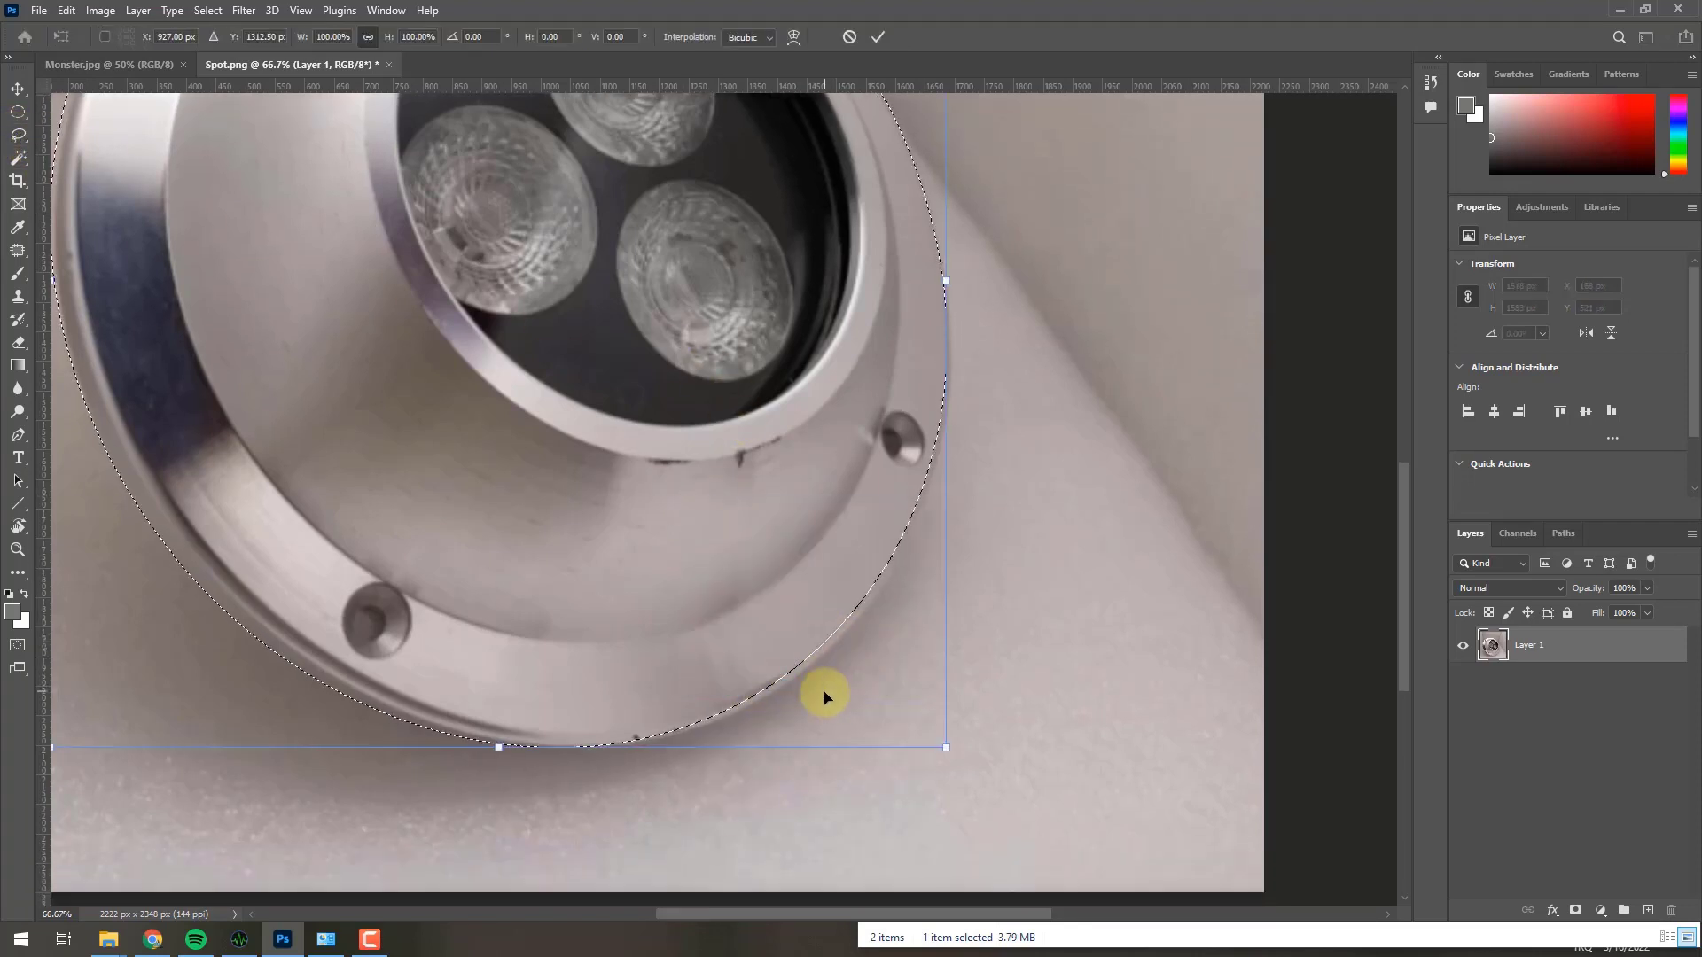
scroll(824, 697, up, 1)
scroll(825, 697, up, 3)
scroll(824, 697, up, 2)
scroll(823, 697, up, 2)
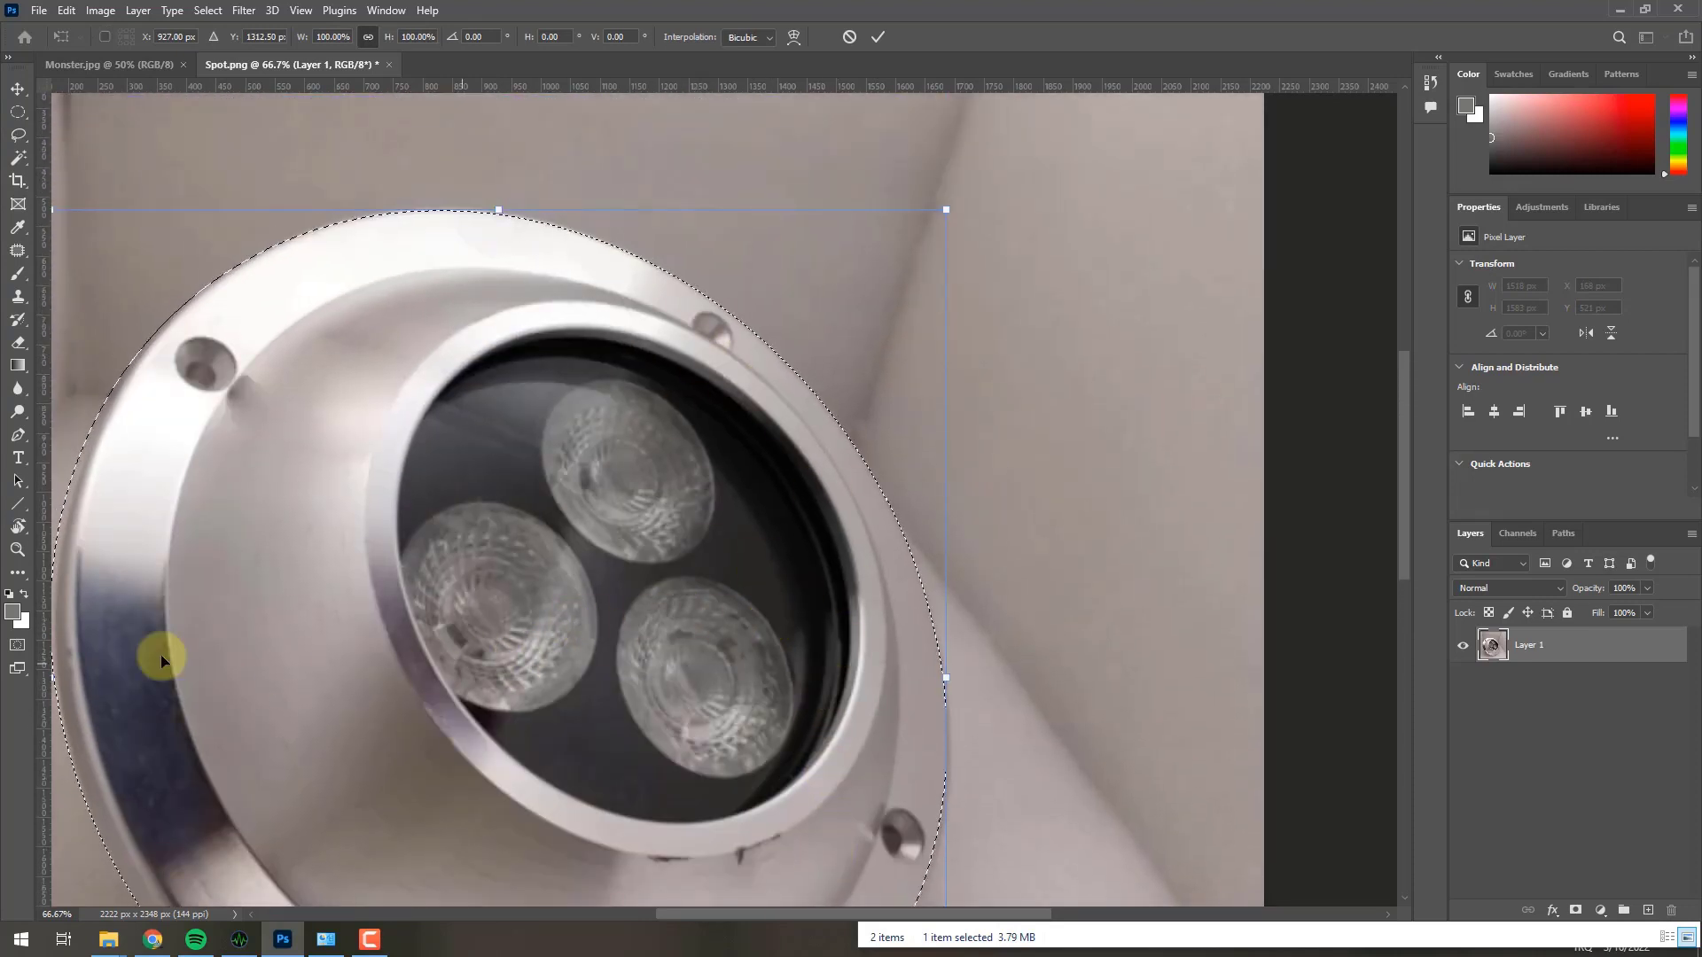
scroll(919, 555, down, 2)
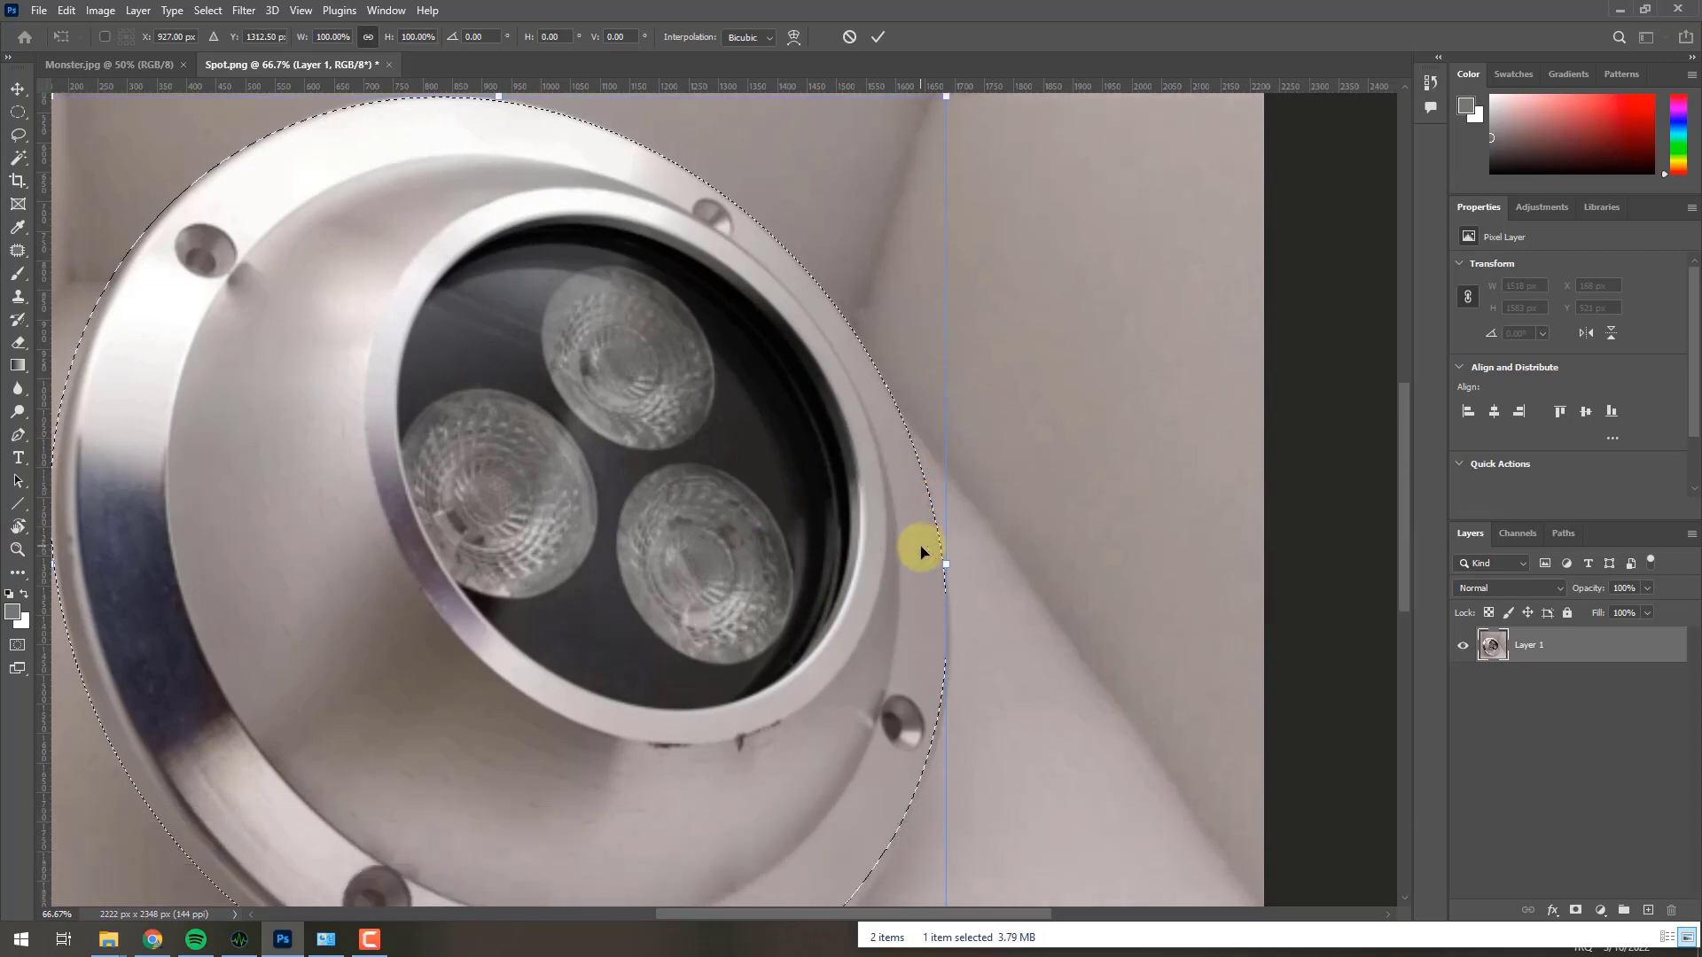
scroll(922, 552, down, 2)
scroll(920, 551, down, 2)
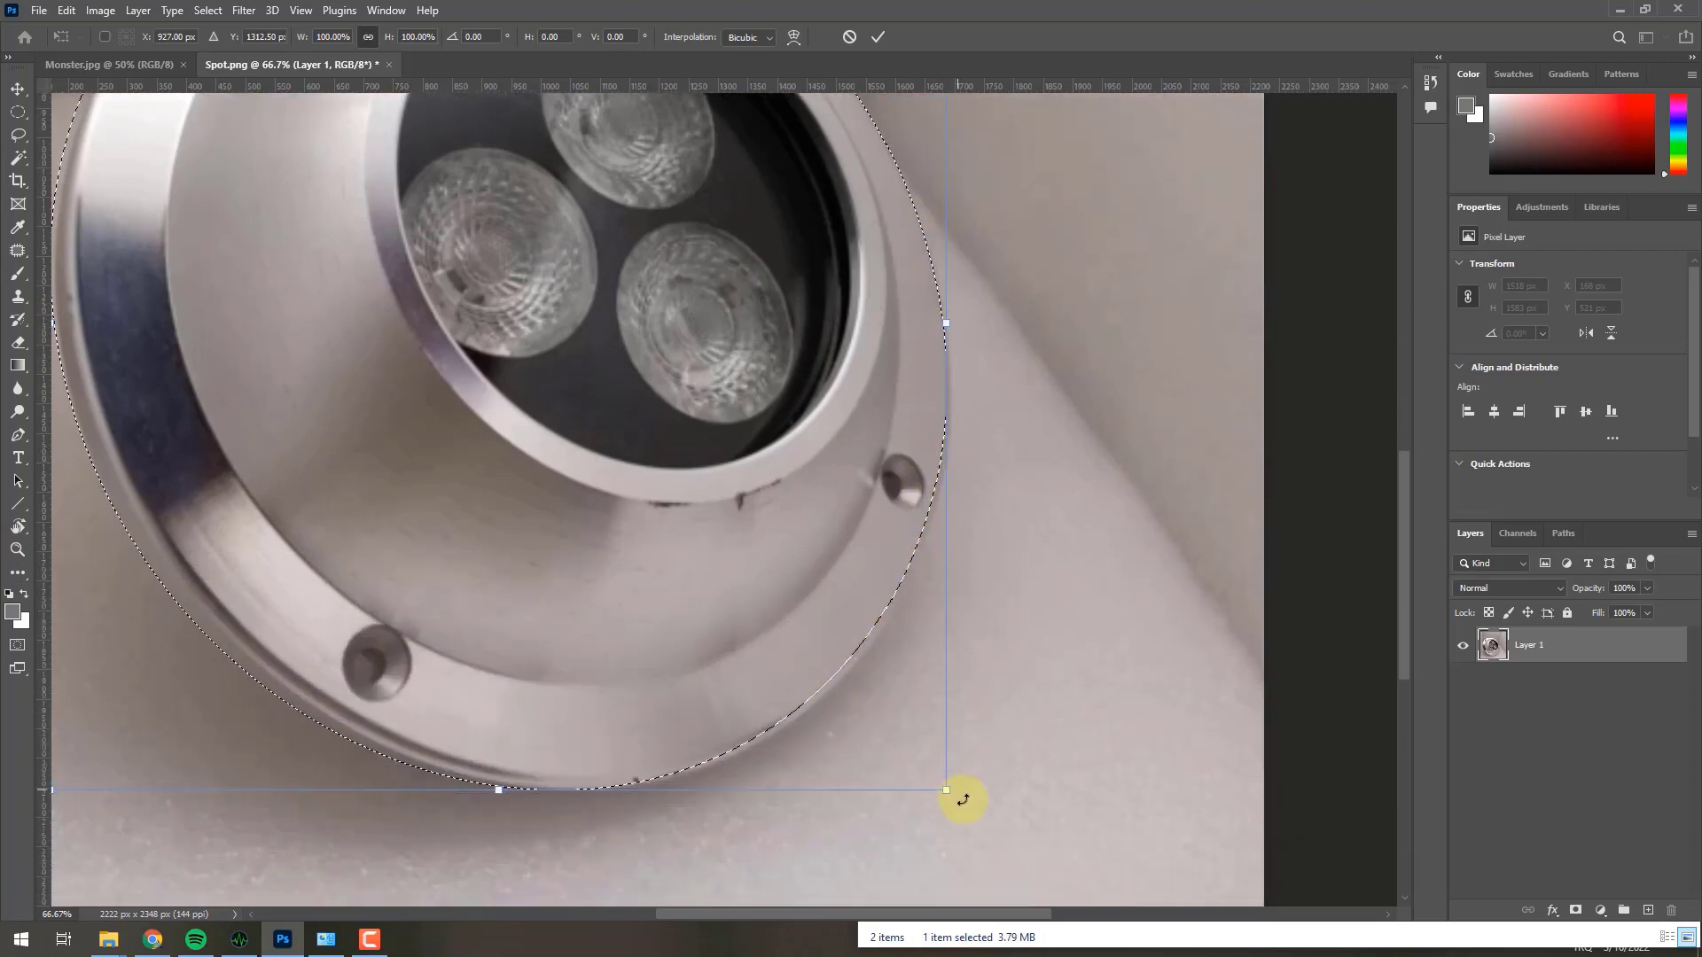
right_click(803, 678)
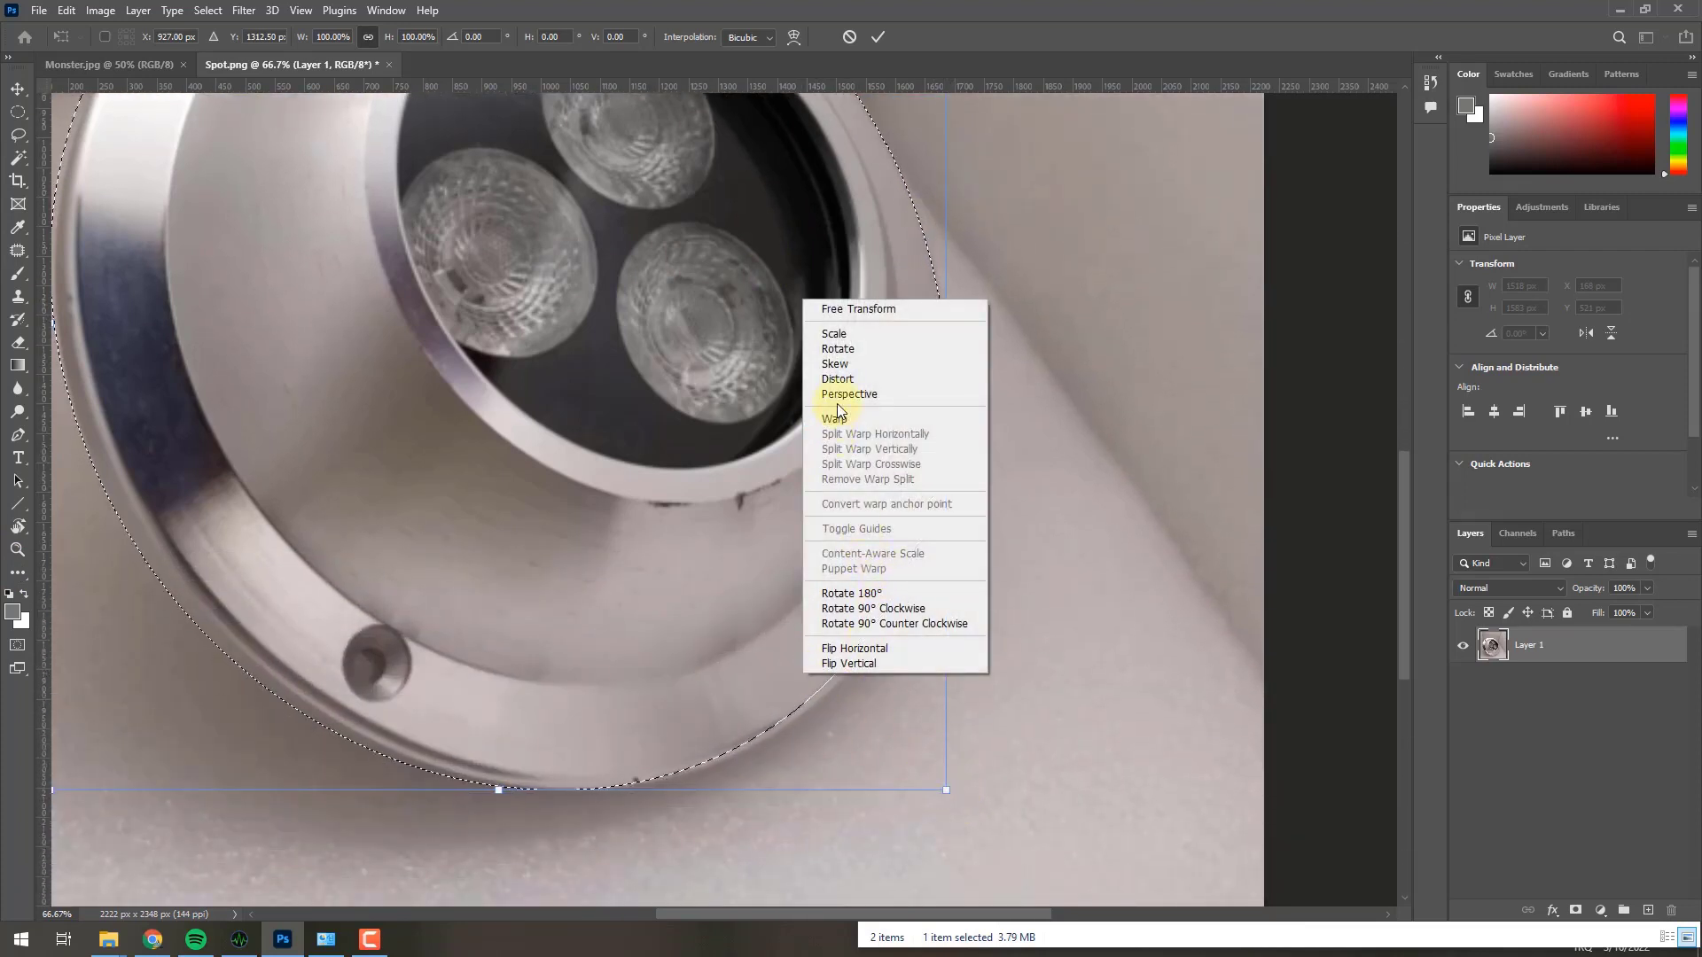
click(842, 365)
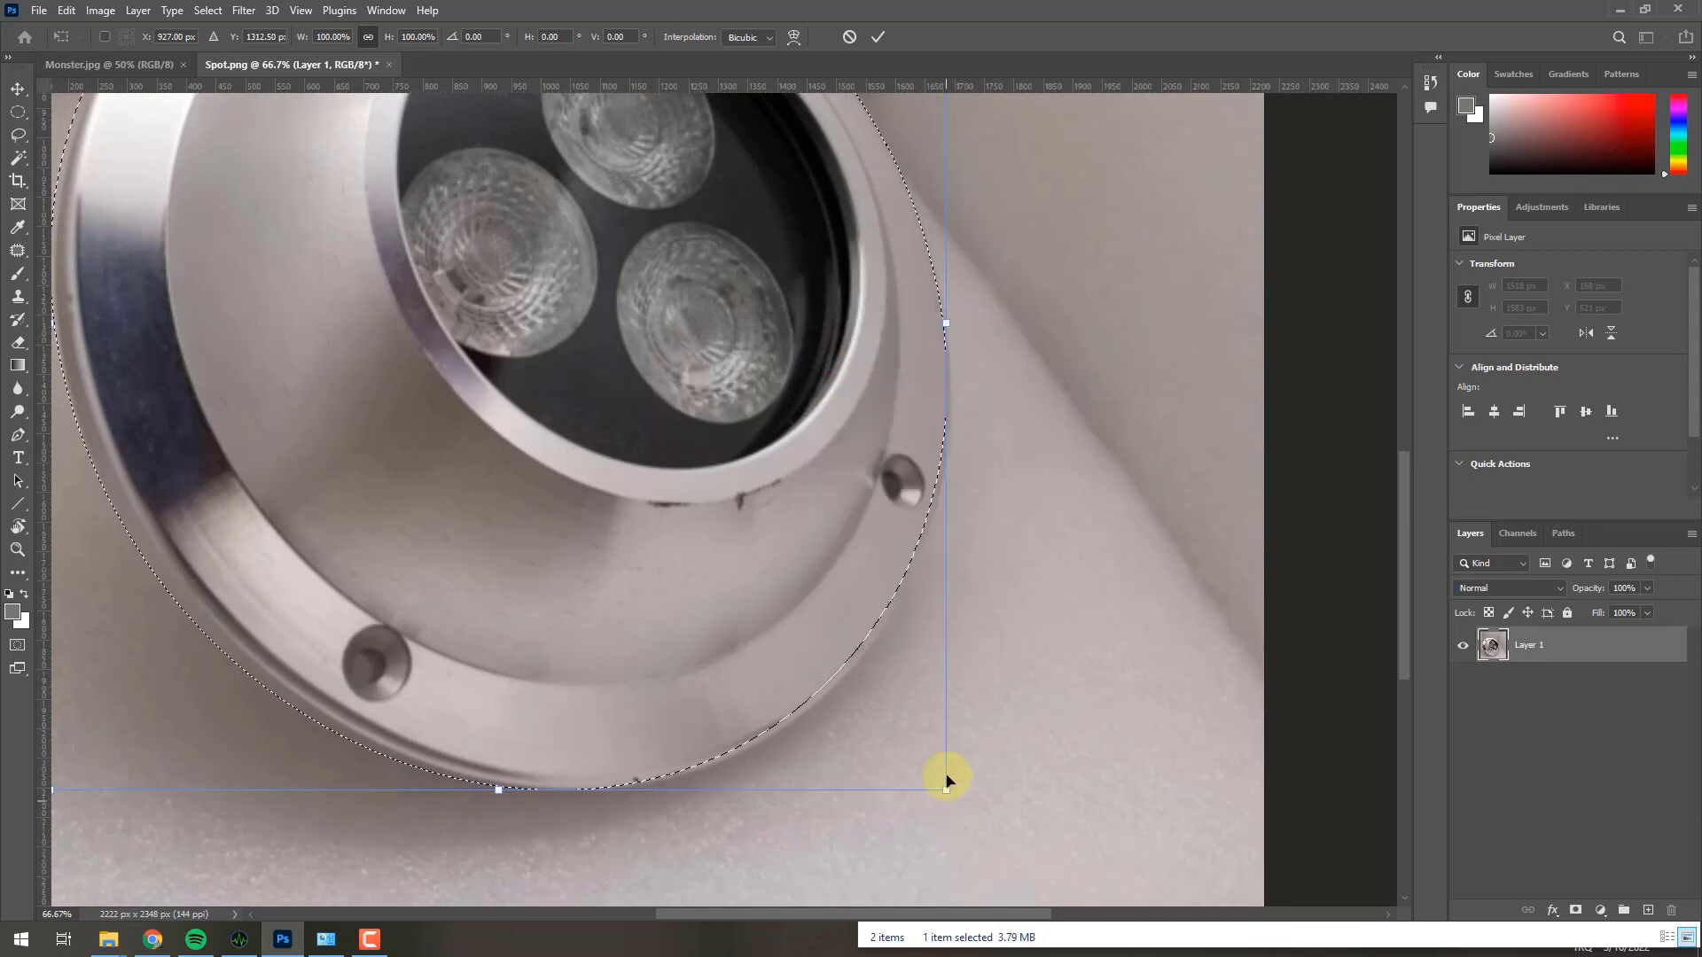
drag(947, 790, 955, 792)
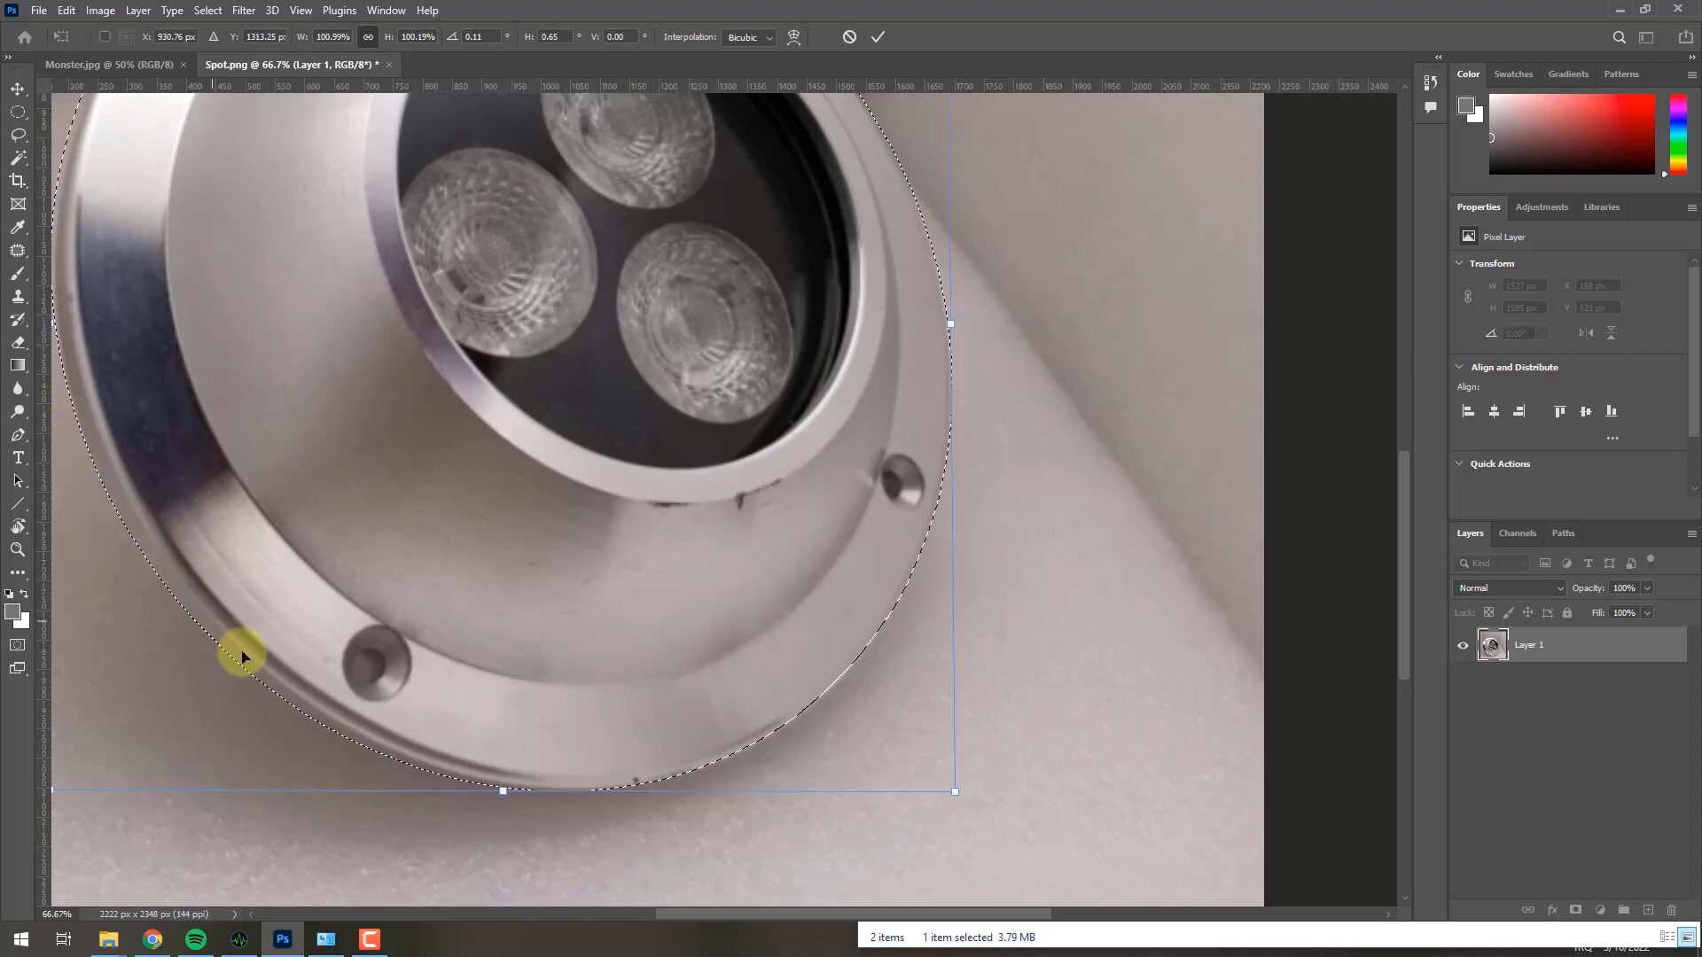
Nudge the outline's top-right corner up and down to tweak the top-edge slant by about 0.1°
scroll(993, 151, up, 2)
scroll(986, 177, up, 4)
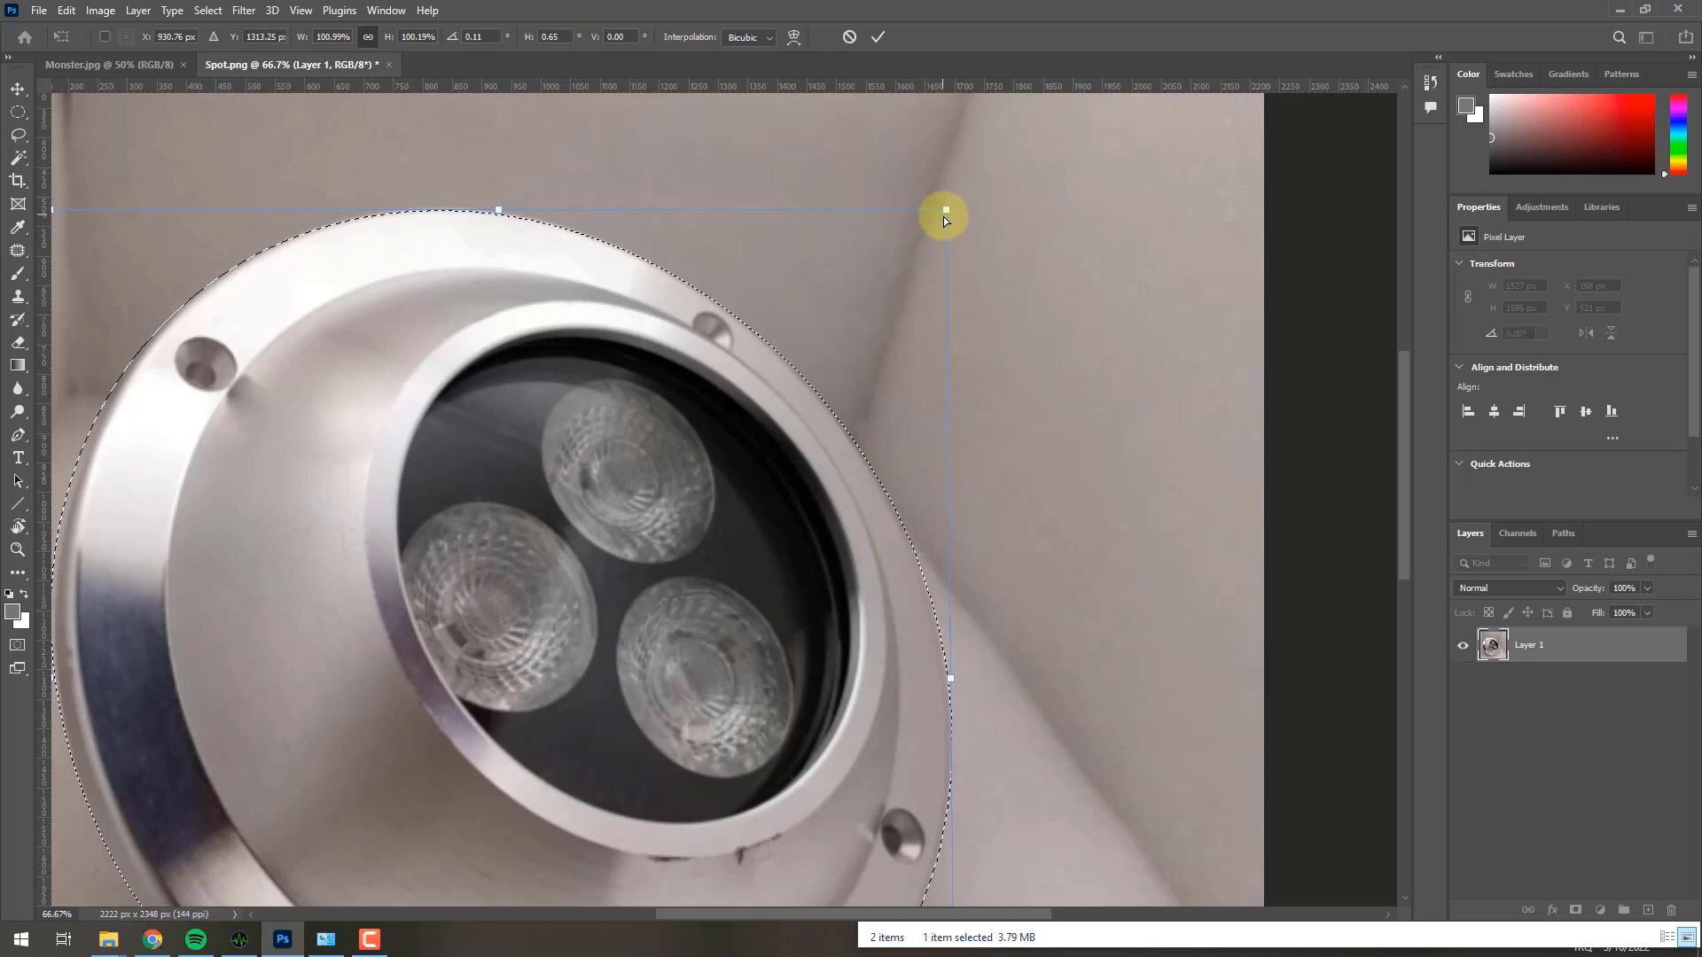
drag(945, 211, 945, 216)
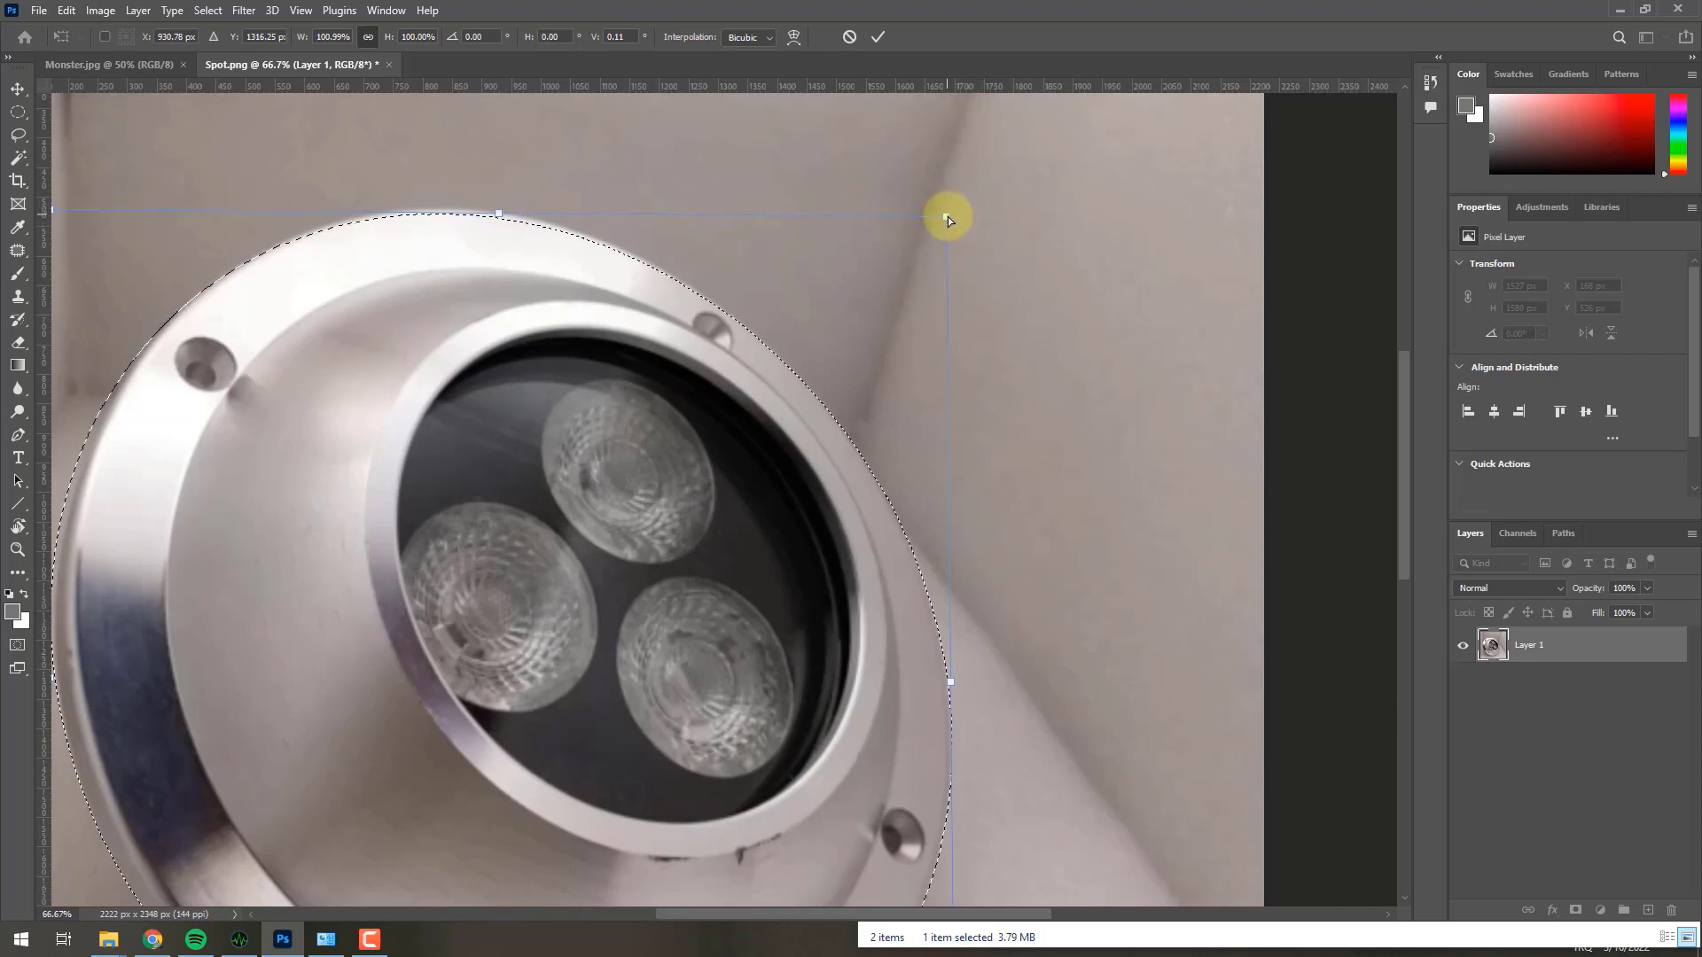
drag(948, 216, 949, 211)
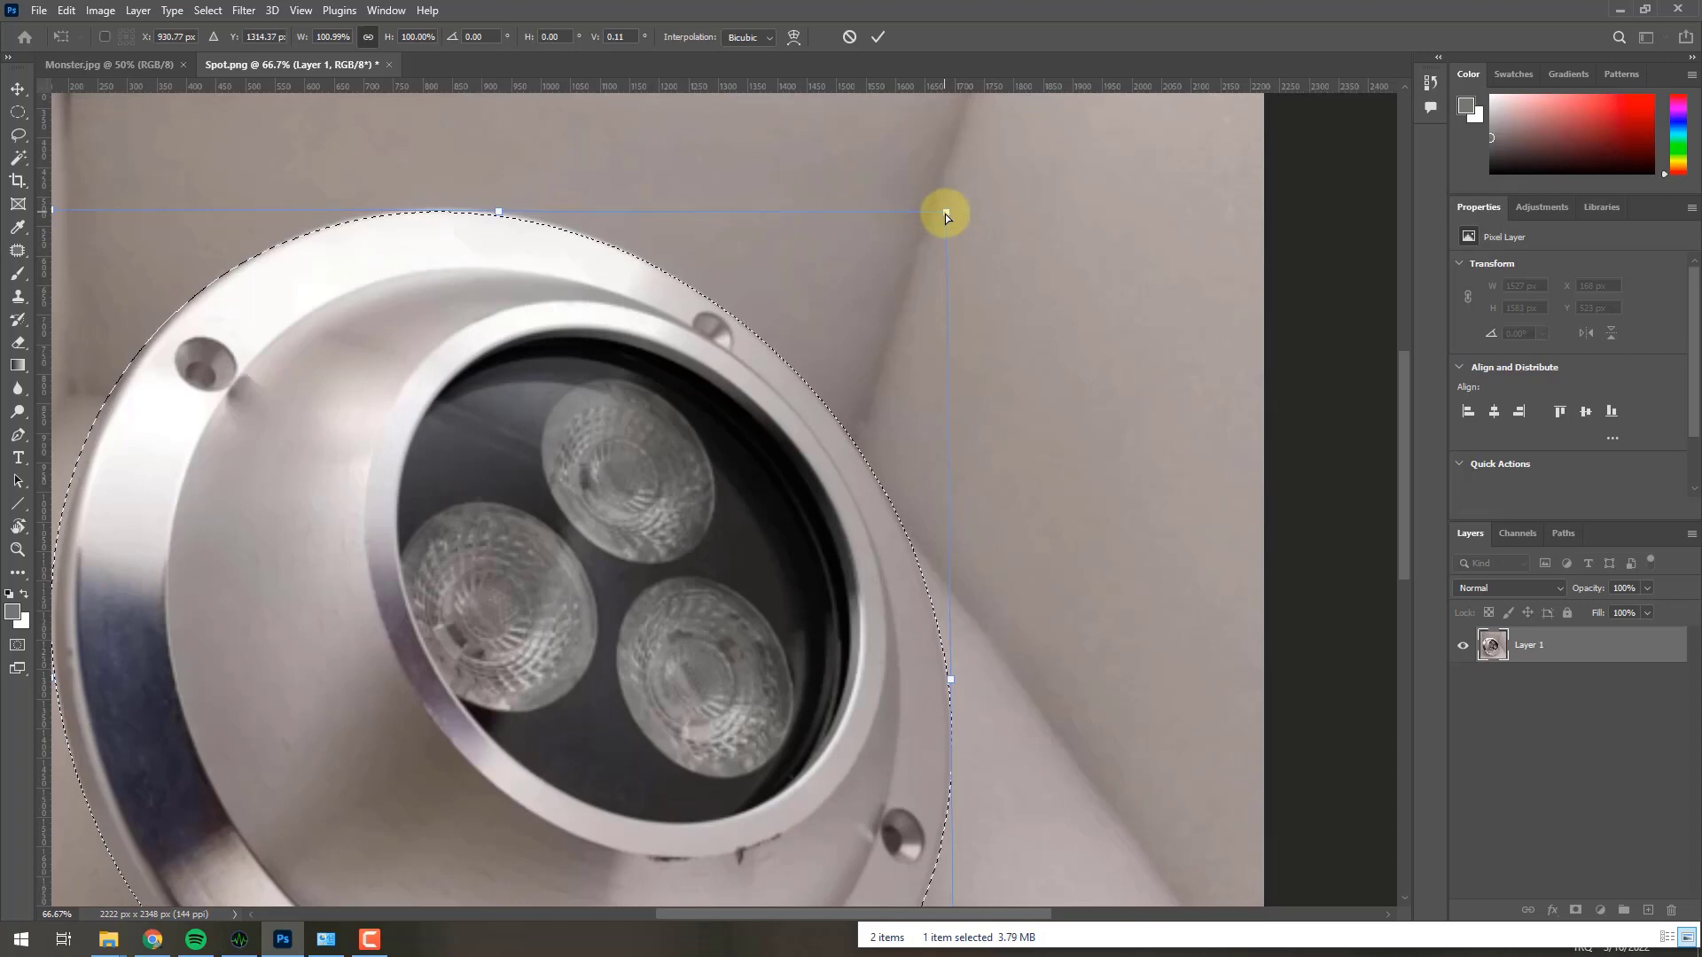
drag(945, 215, 945, 210)
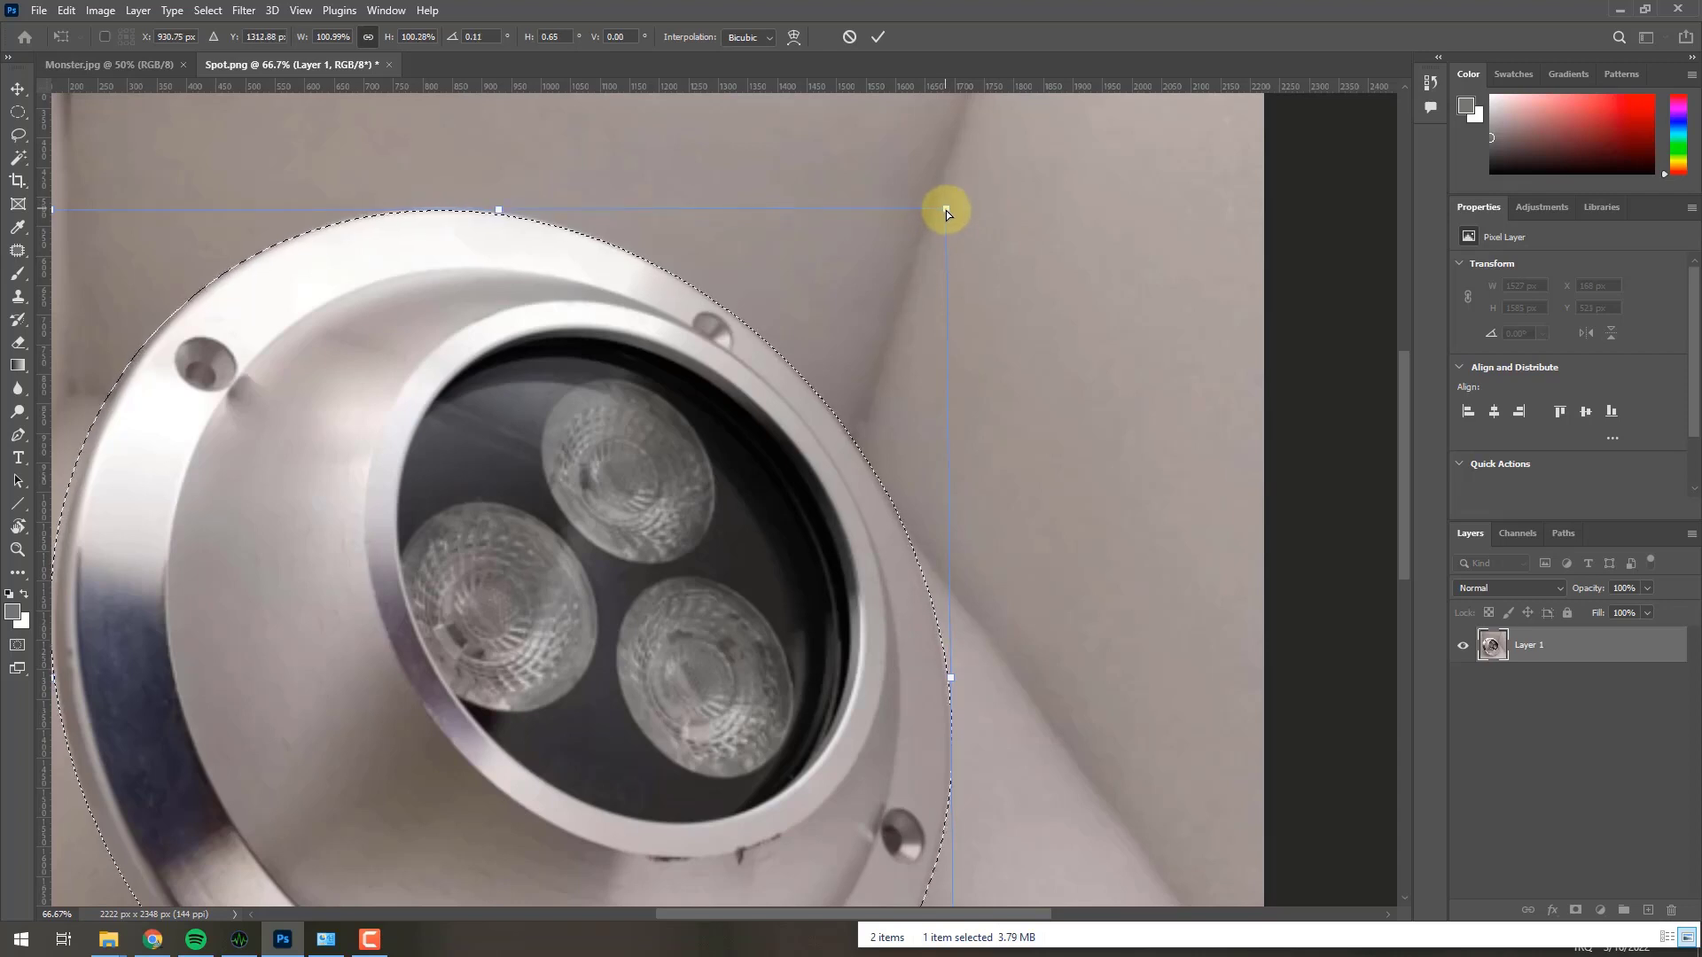
drag(945, 210, 947, 216)
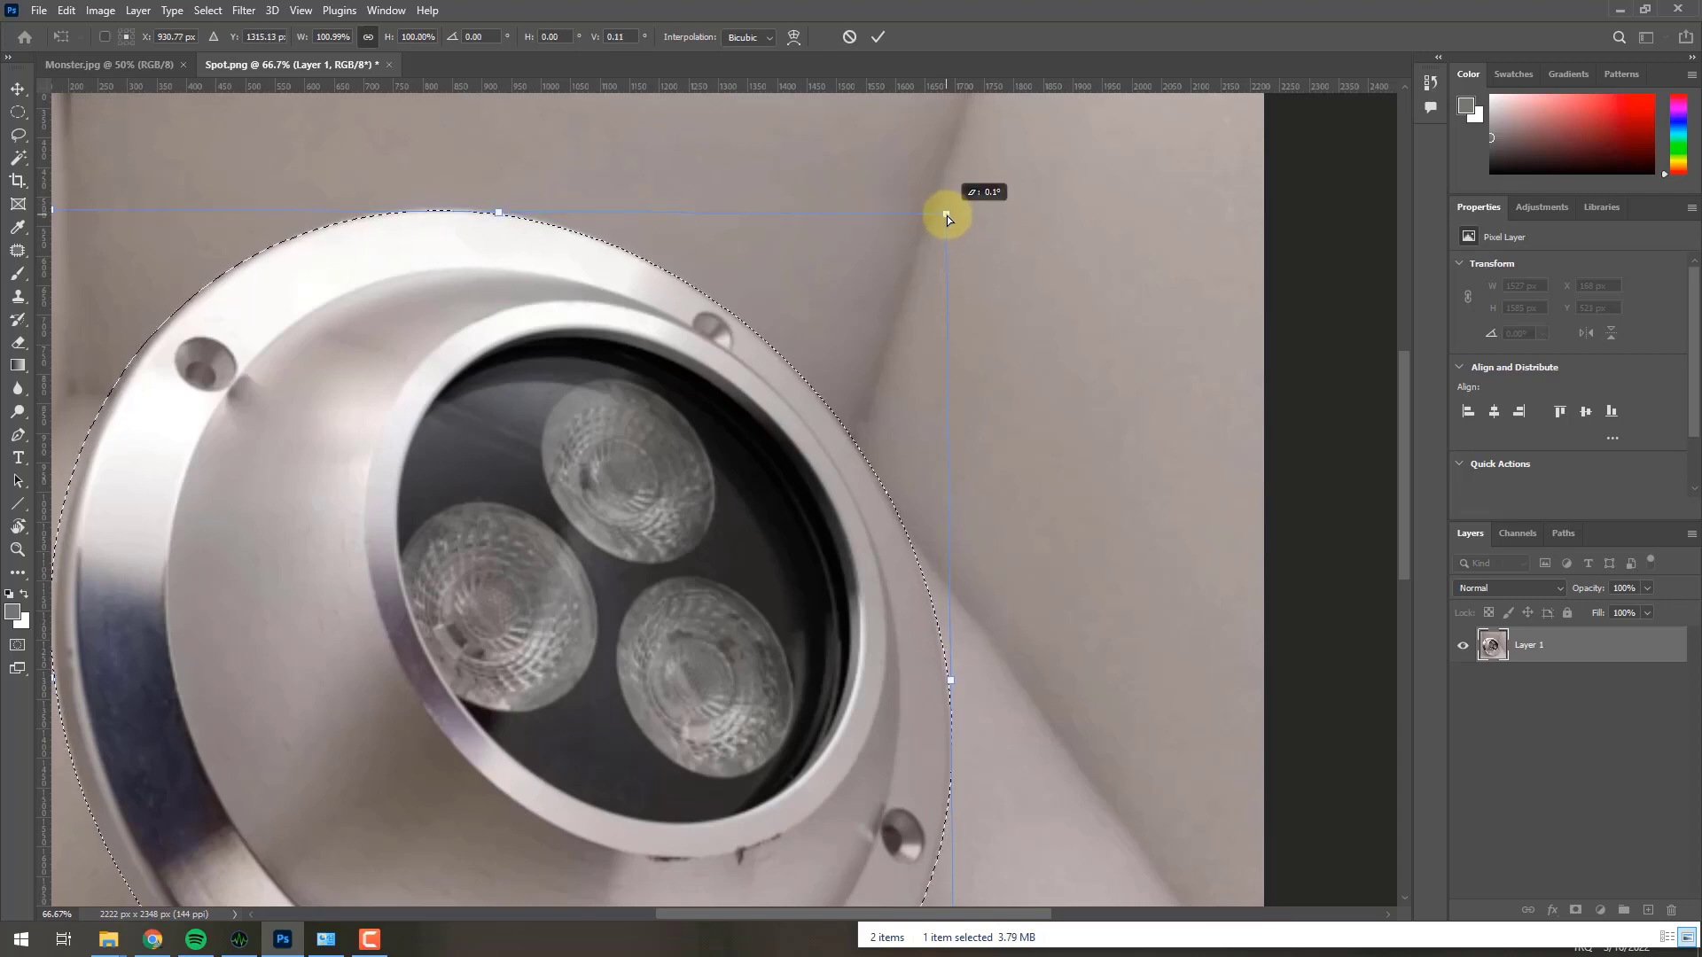
Commit the adjusted ellipse and zoom out to 25% to see all of Spot.png
key(Return)
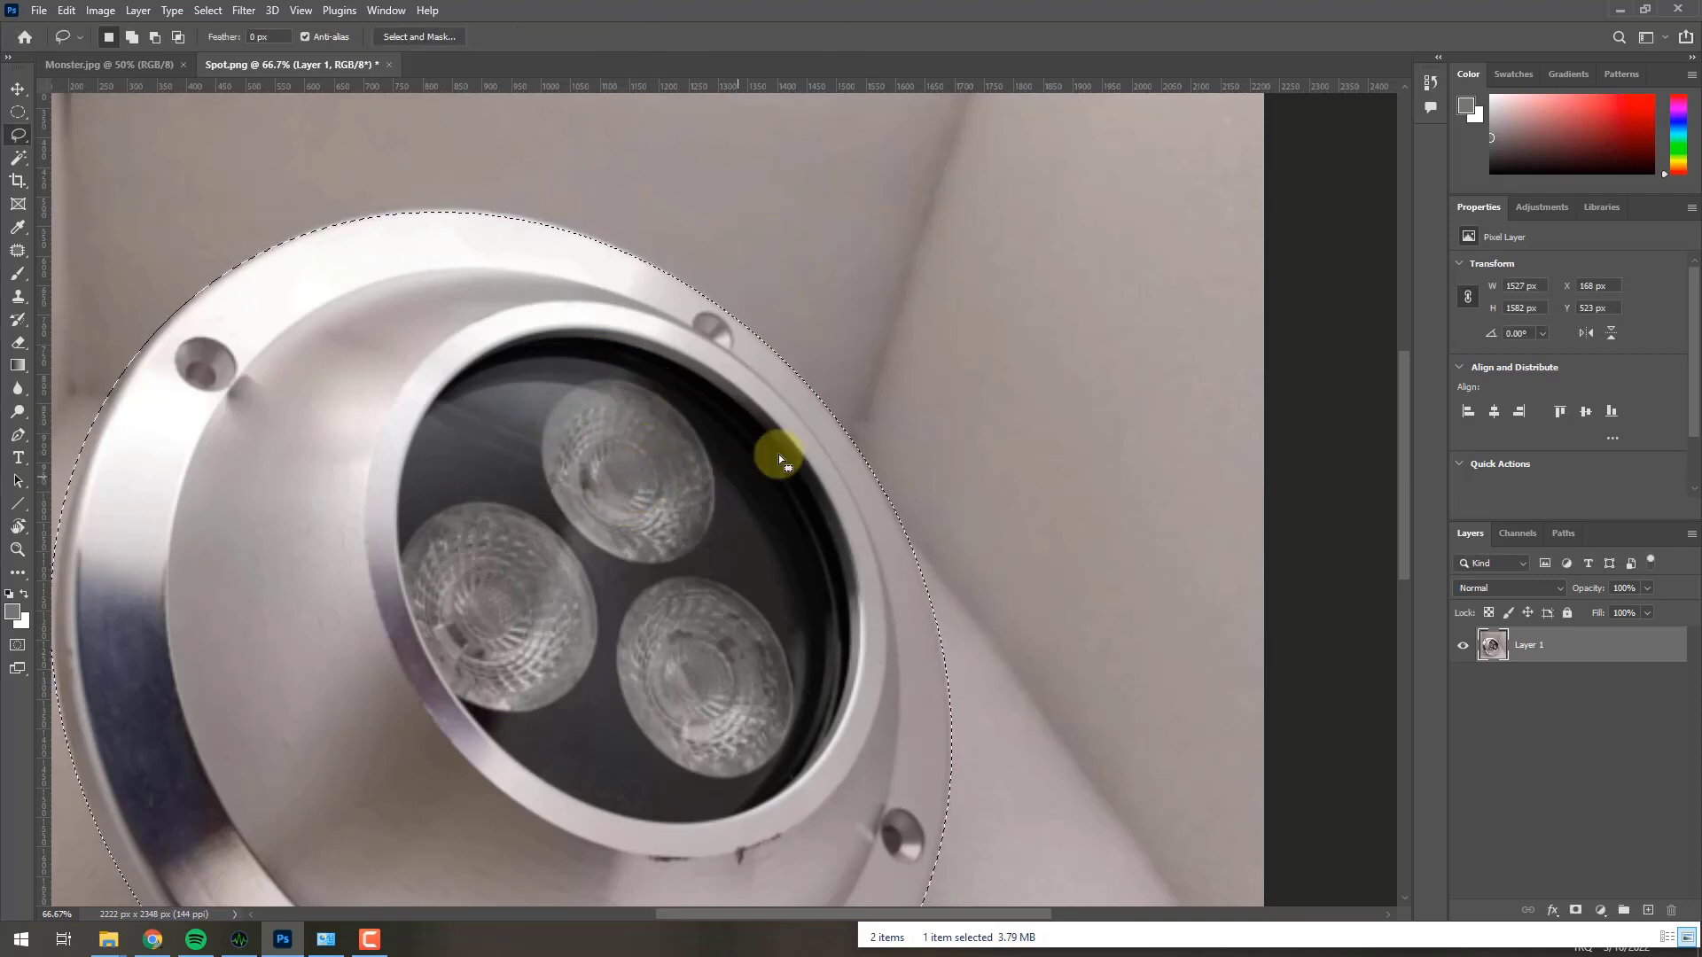
key(z)
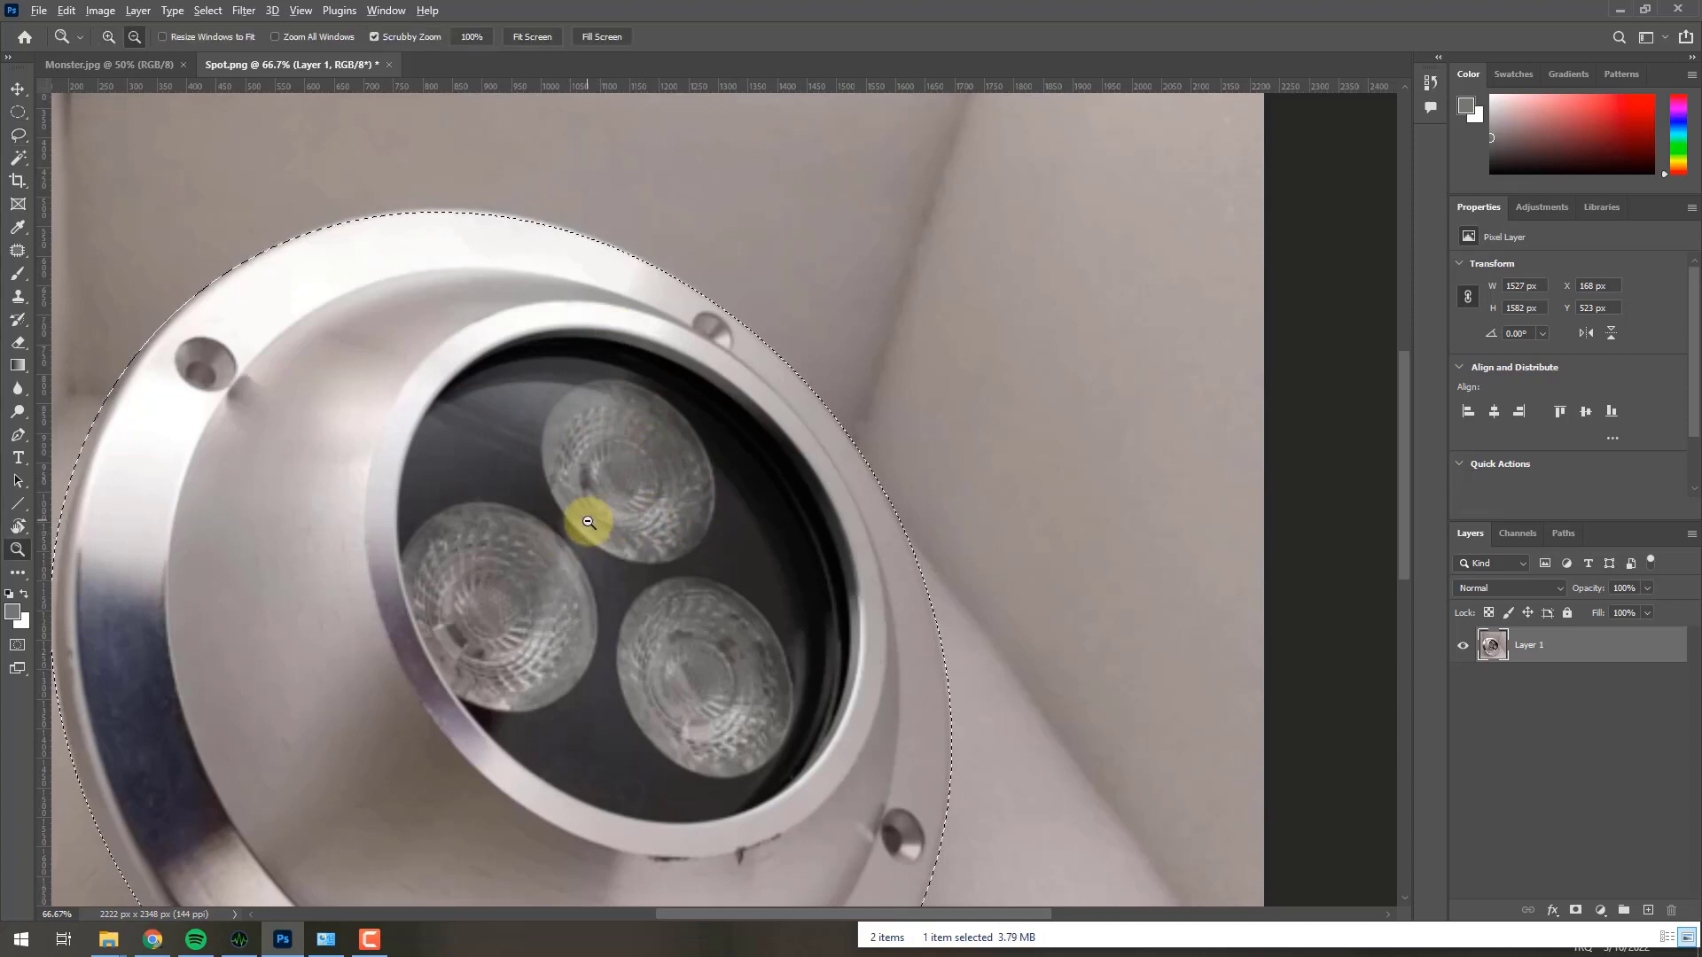
alt+click(588, 523)
alt+click(608, 550)
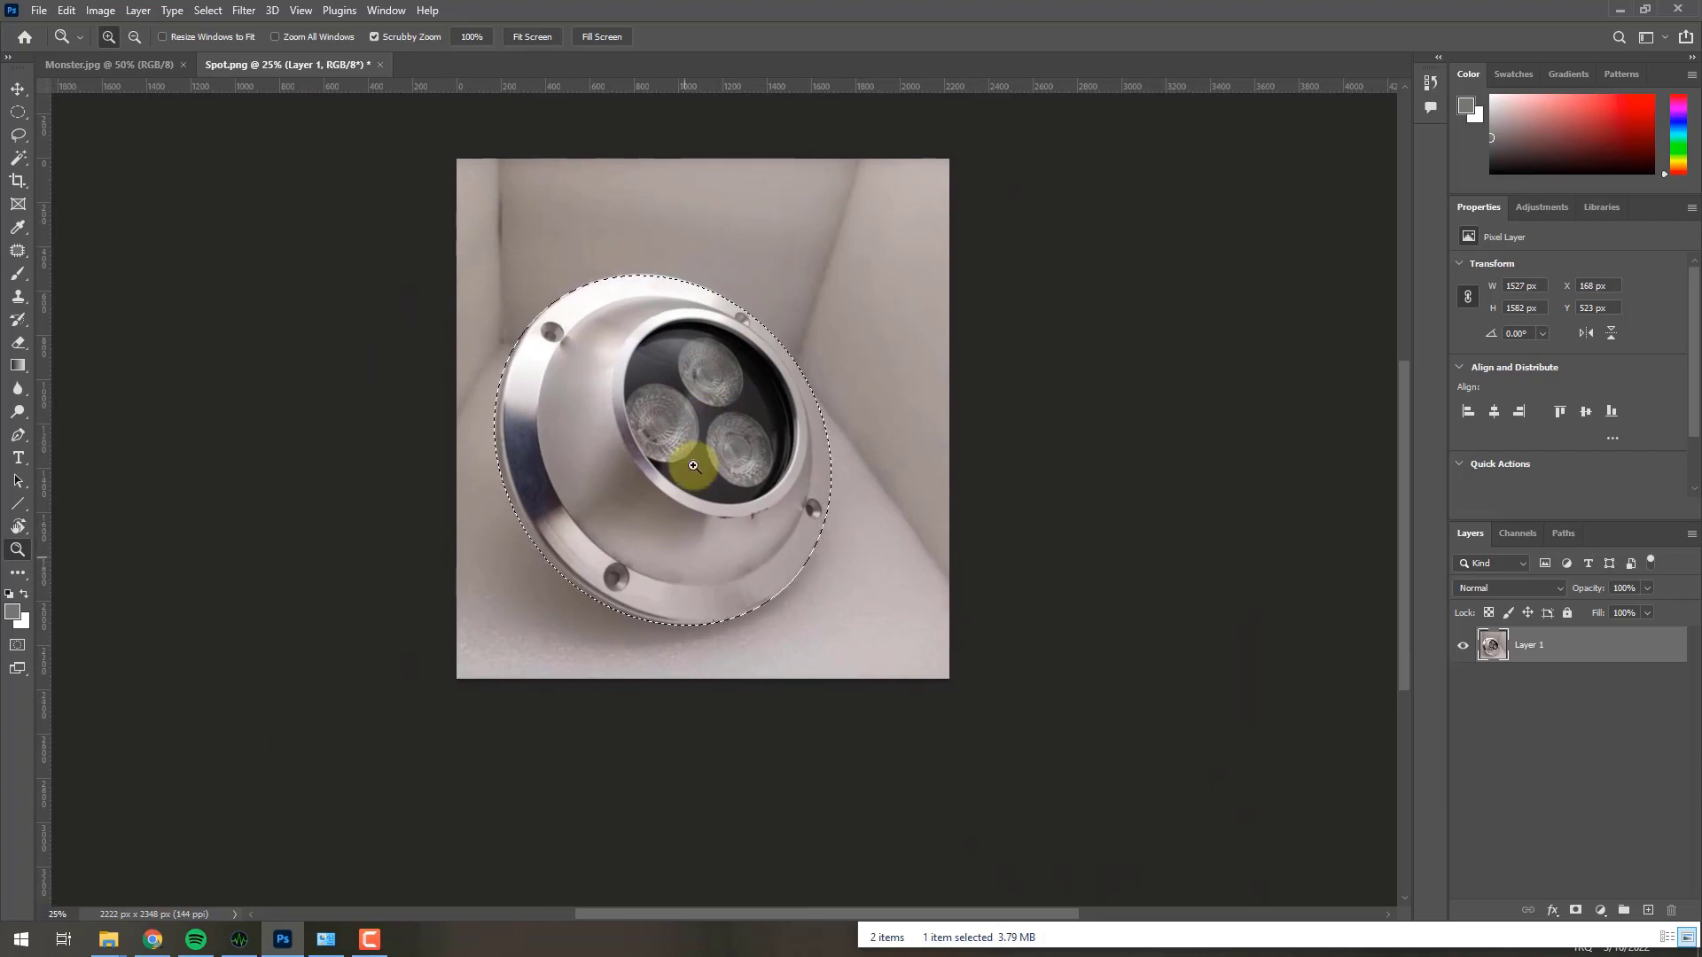
Copy the oval selection around the spotlight with Edit > Copy
key(m)
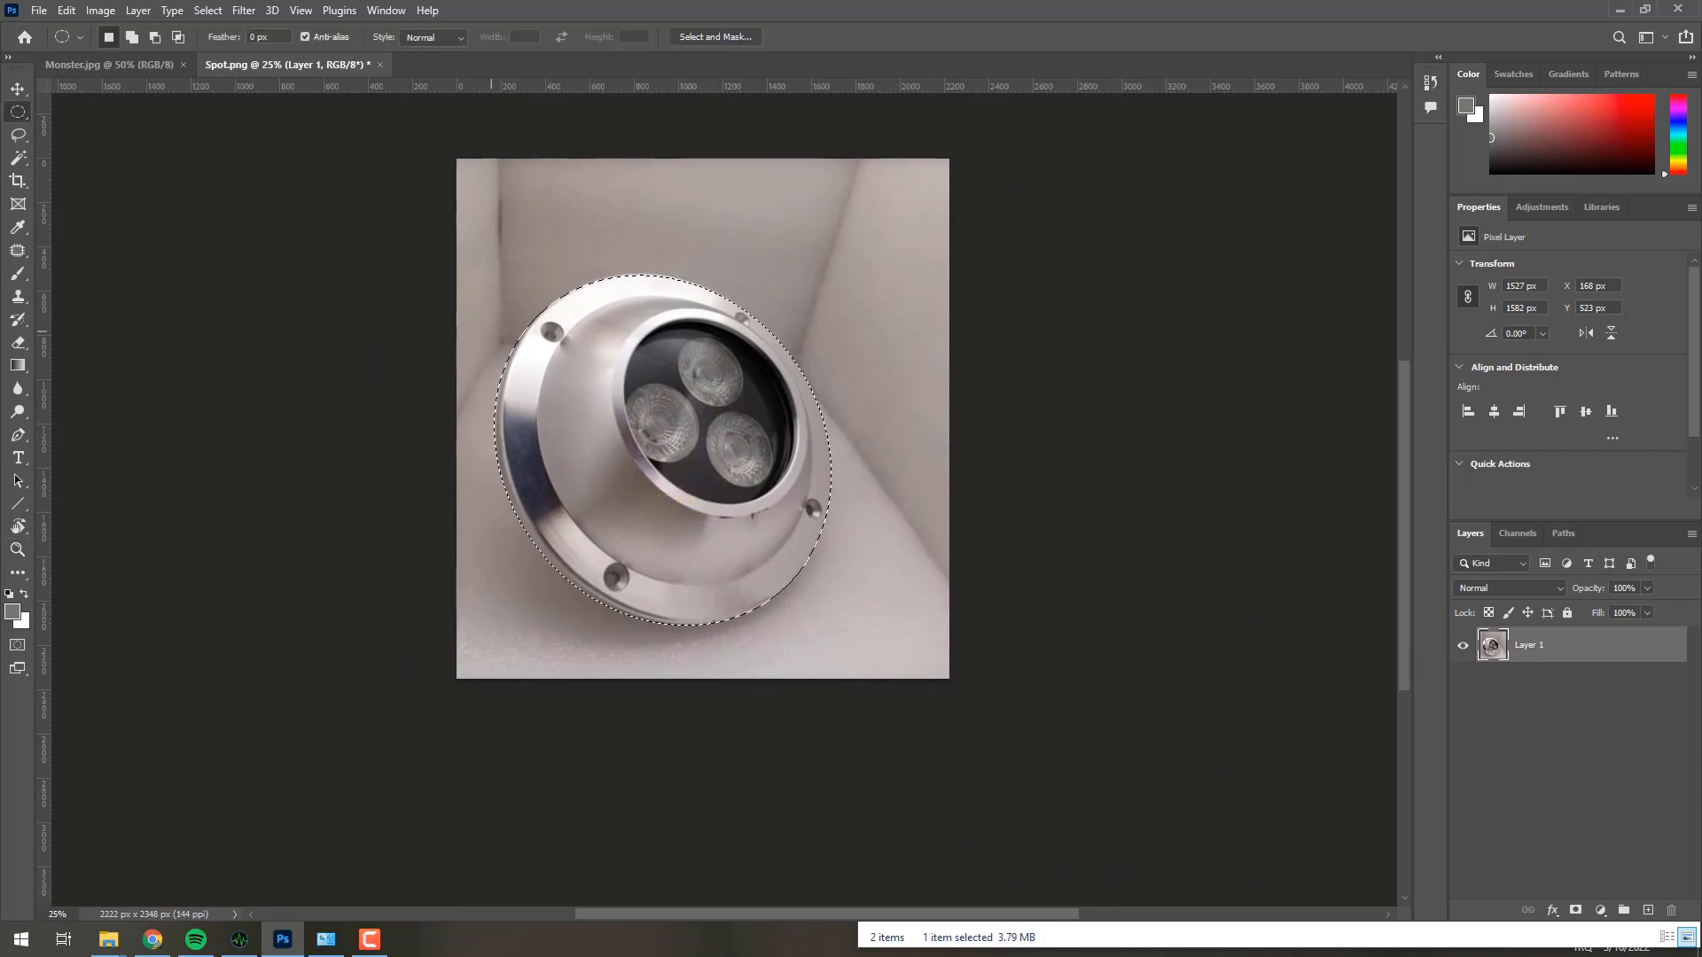
click(65, 11)
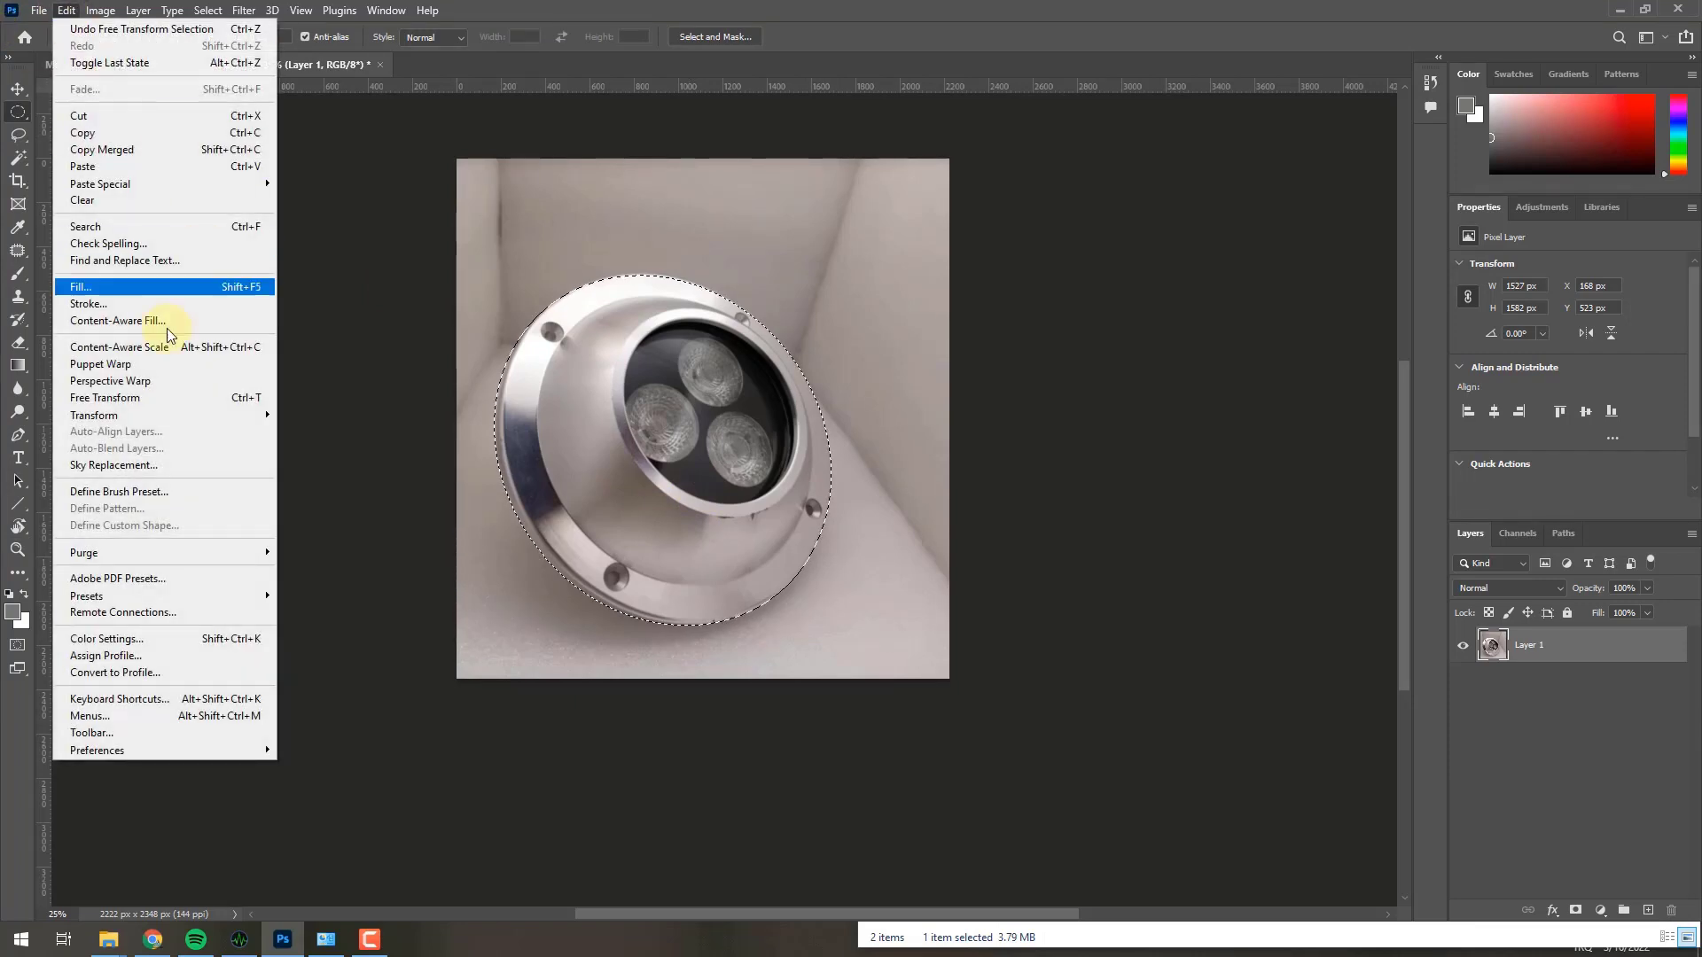
click(83, 133)
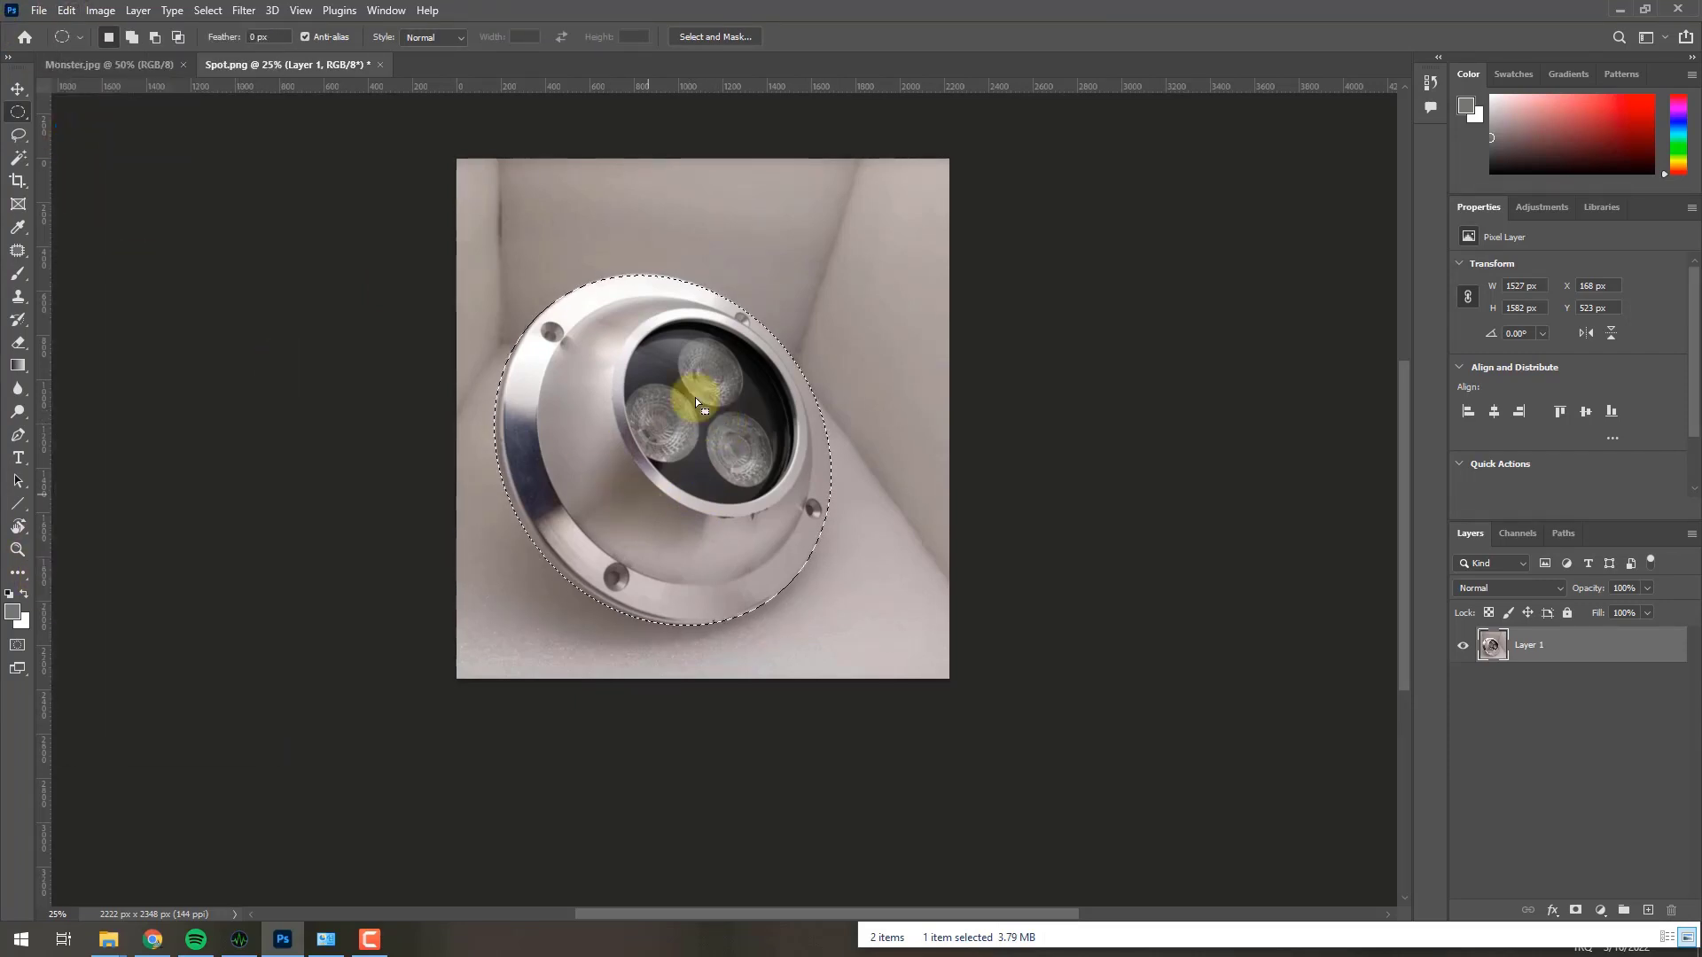
Paste the spotlight into Monster.jpg as Layer 1 above the Background
click(142, 71)
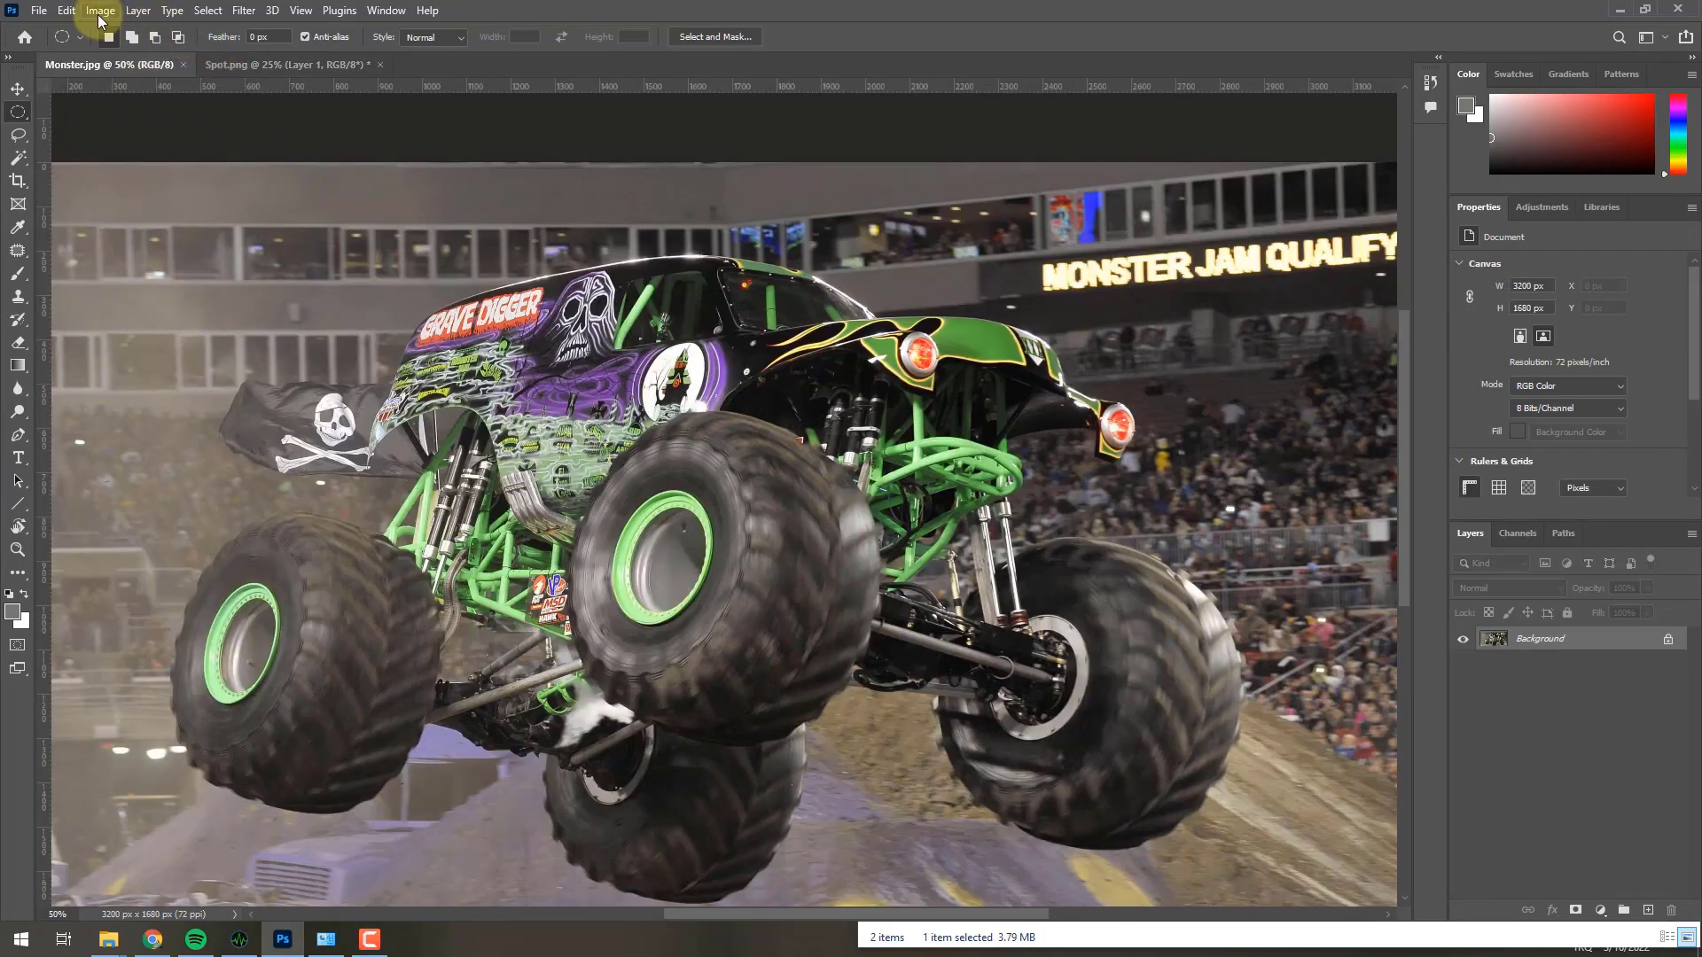
click(66, 9)
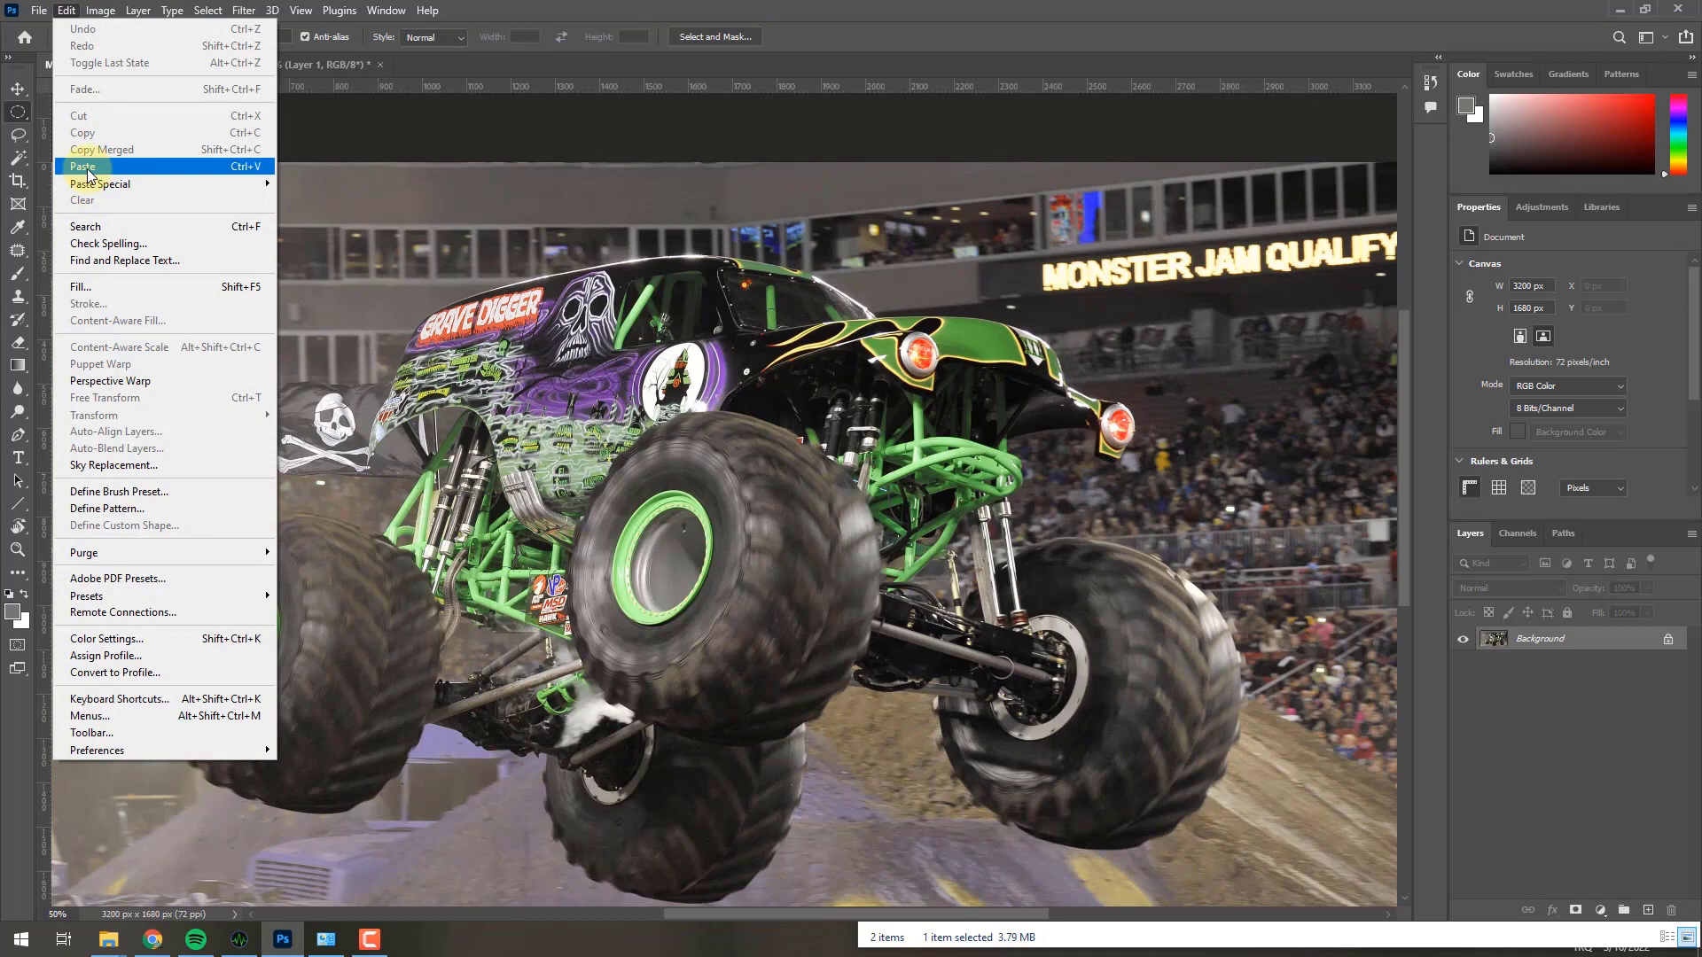
click(719, 525)
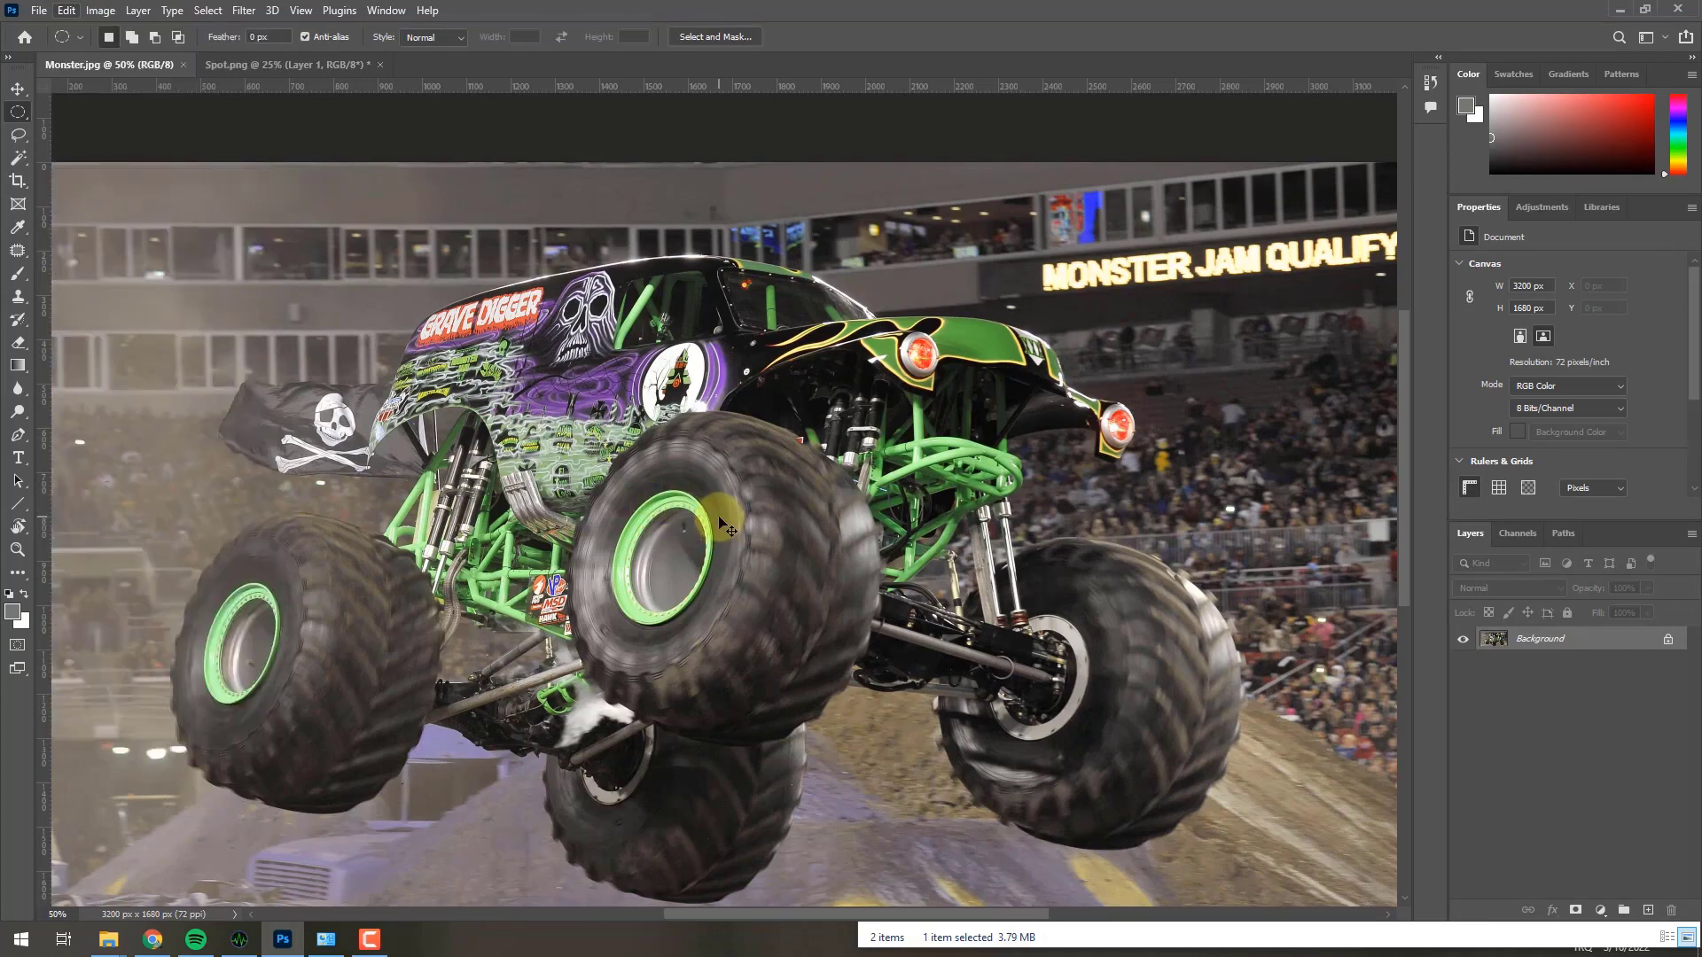
key(ctrl+v)
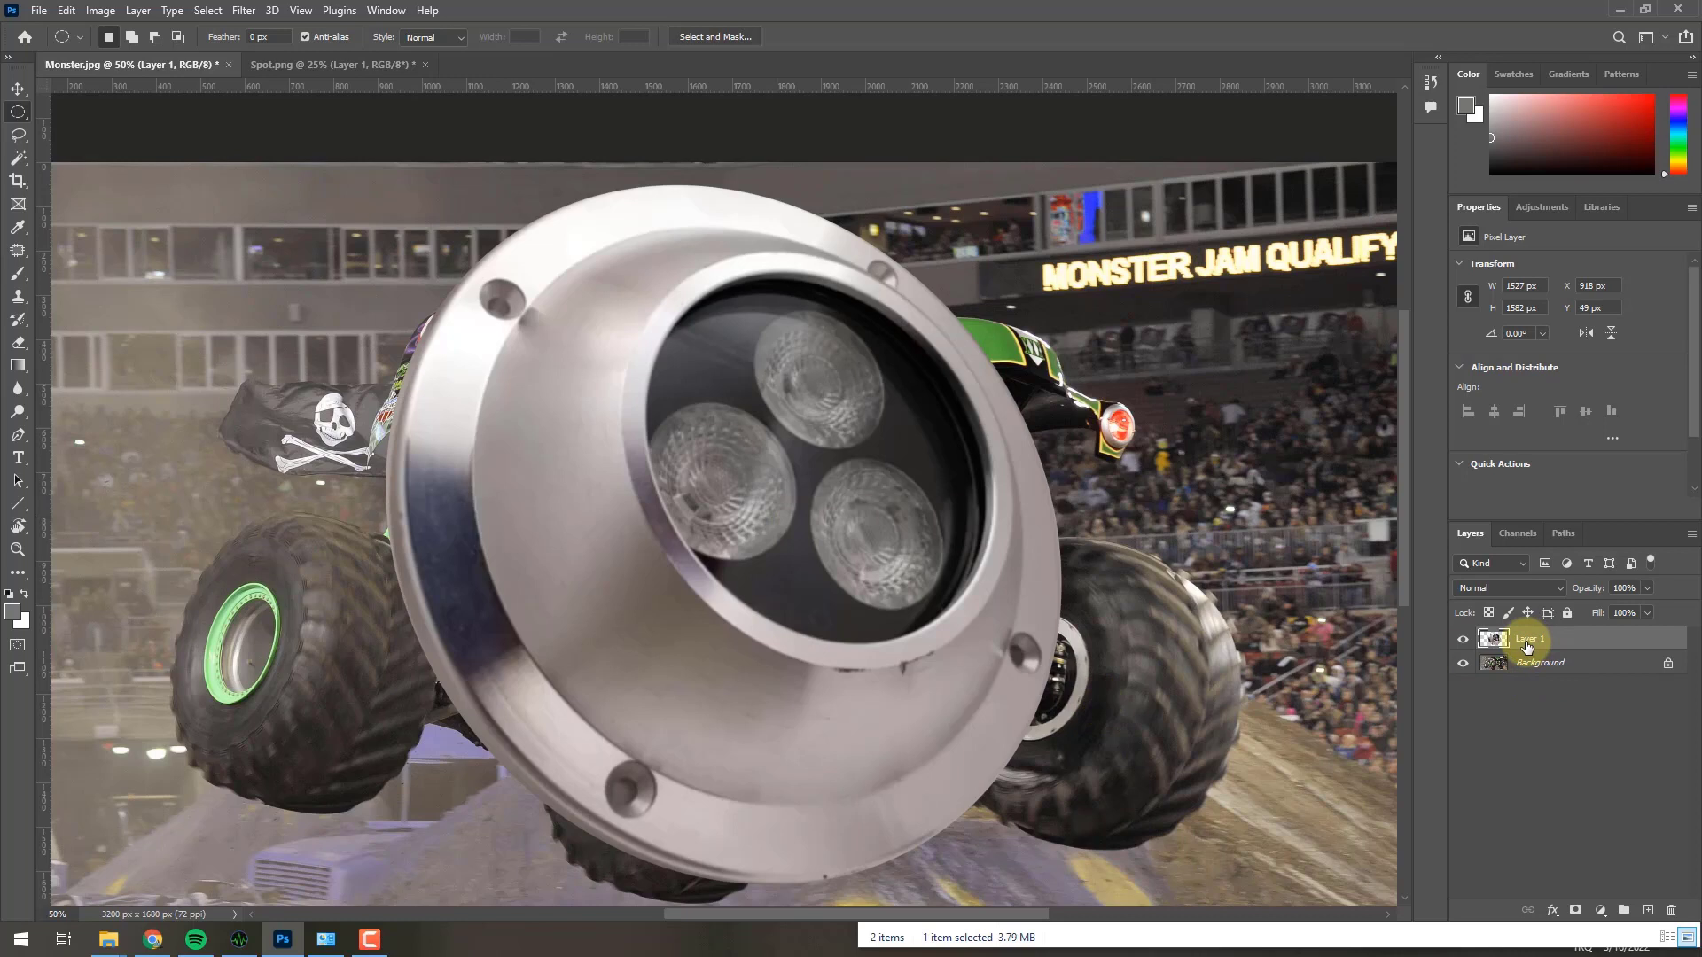
Free-transform the pasted spotlight down to a small size on the truck's hood
key(ctrl+t)
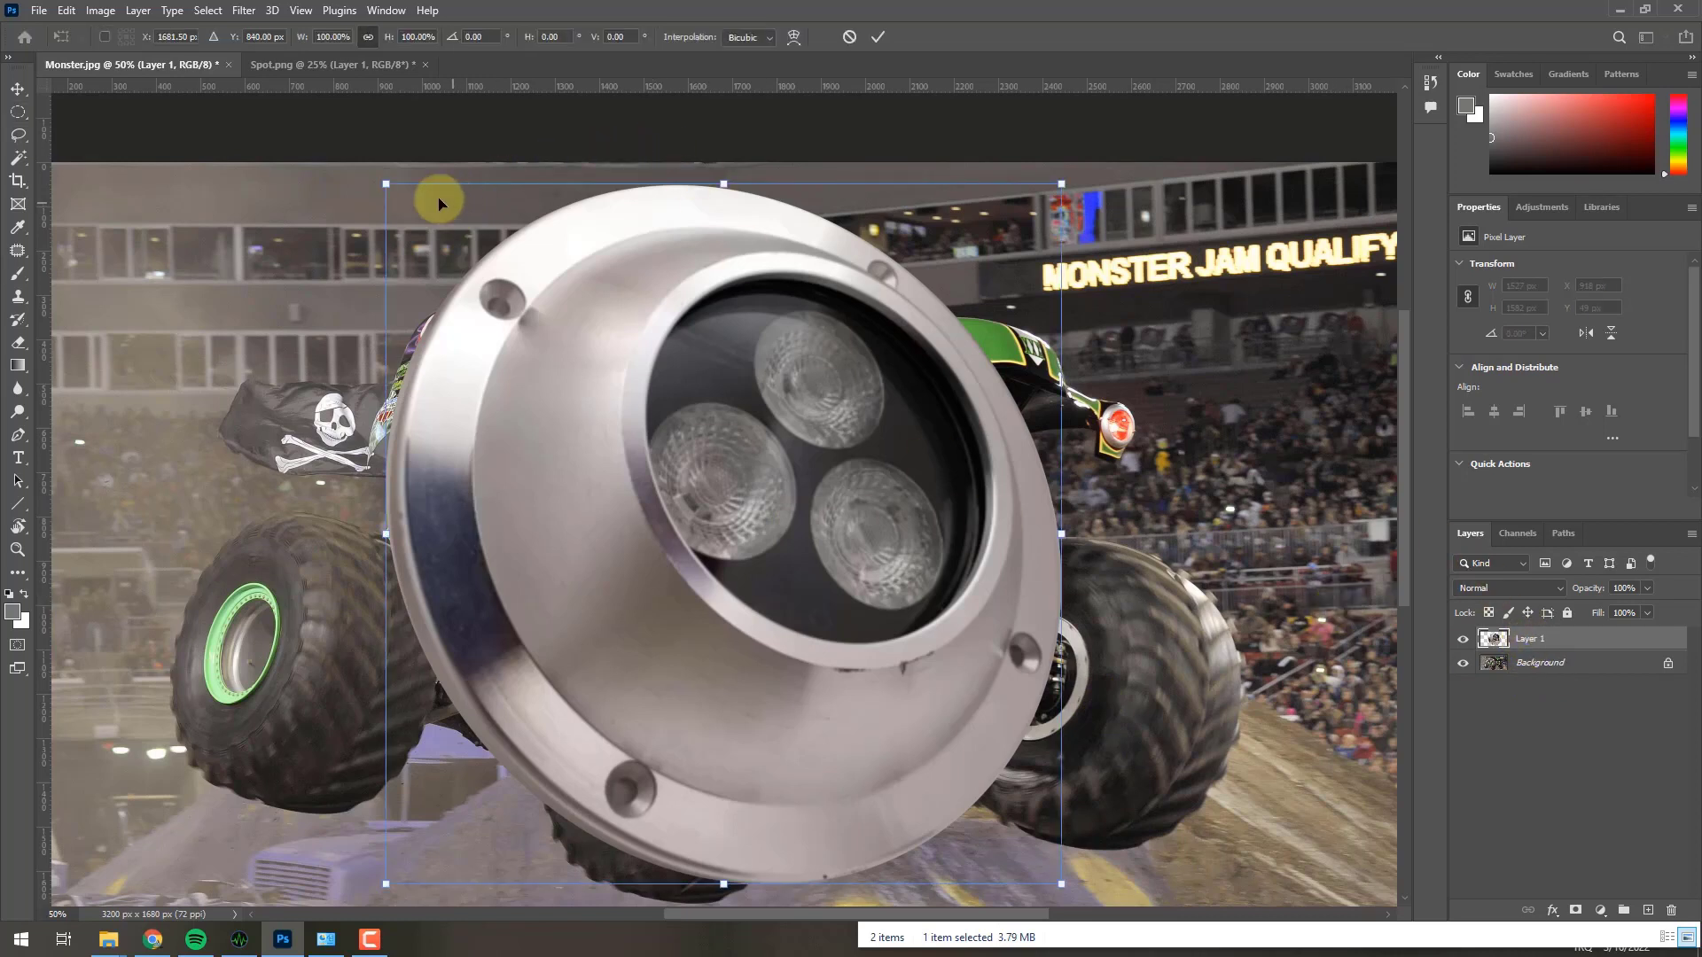
mouse_move(386, 184)
mouse_down()
mouse_move(651, 365)
mouse_move(754, 550)
mouse_up()
drag(904, 718, 982, 373)
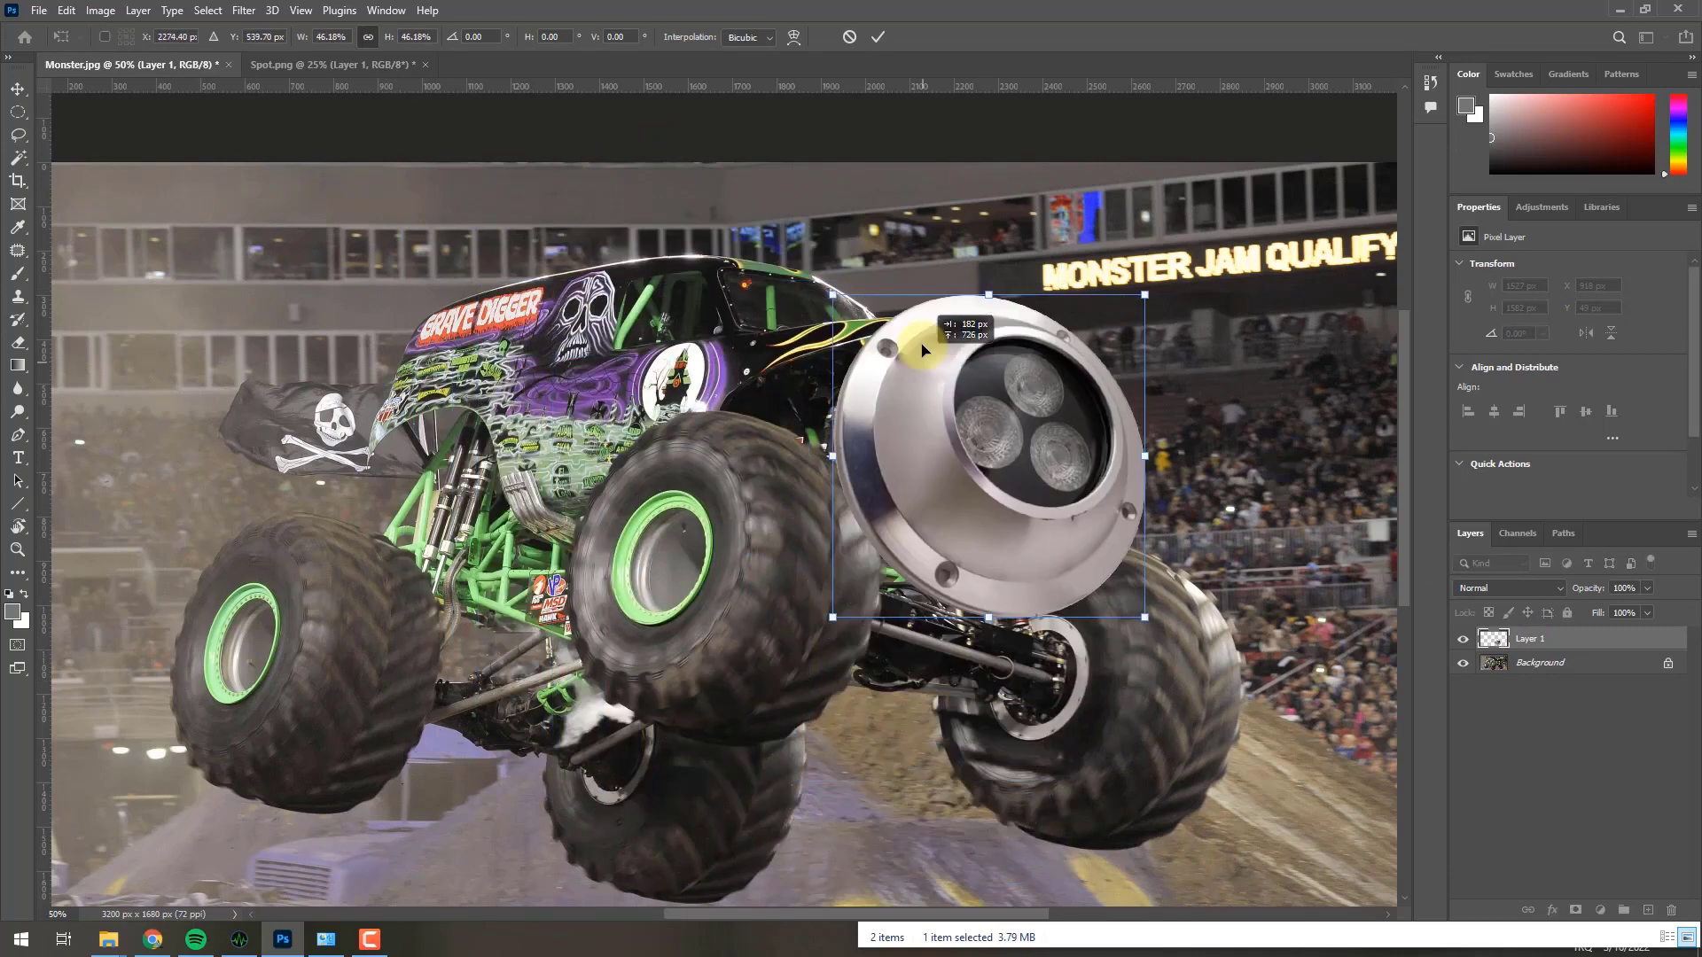
mouse_move(823, 211)
mouse_down()
mouse_move(1060, 440)
mouse_move(910, 328)
mouse_move(941, 363)
mouse_up()
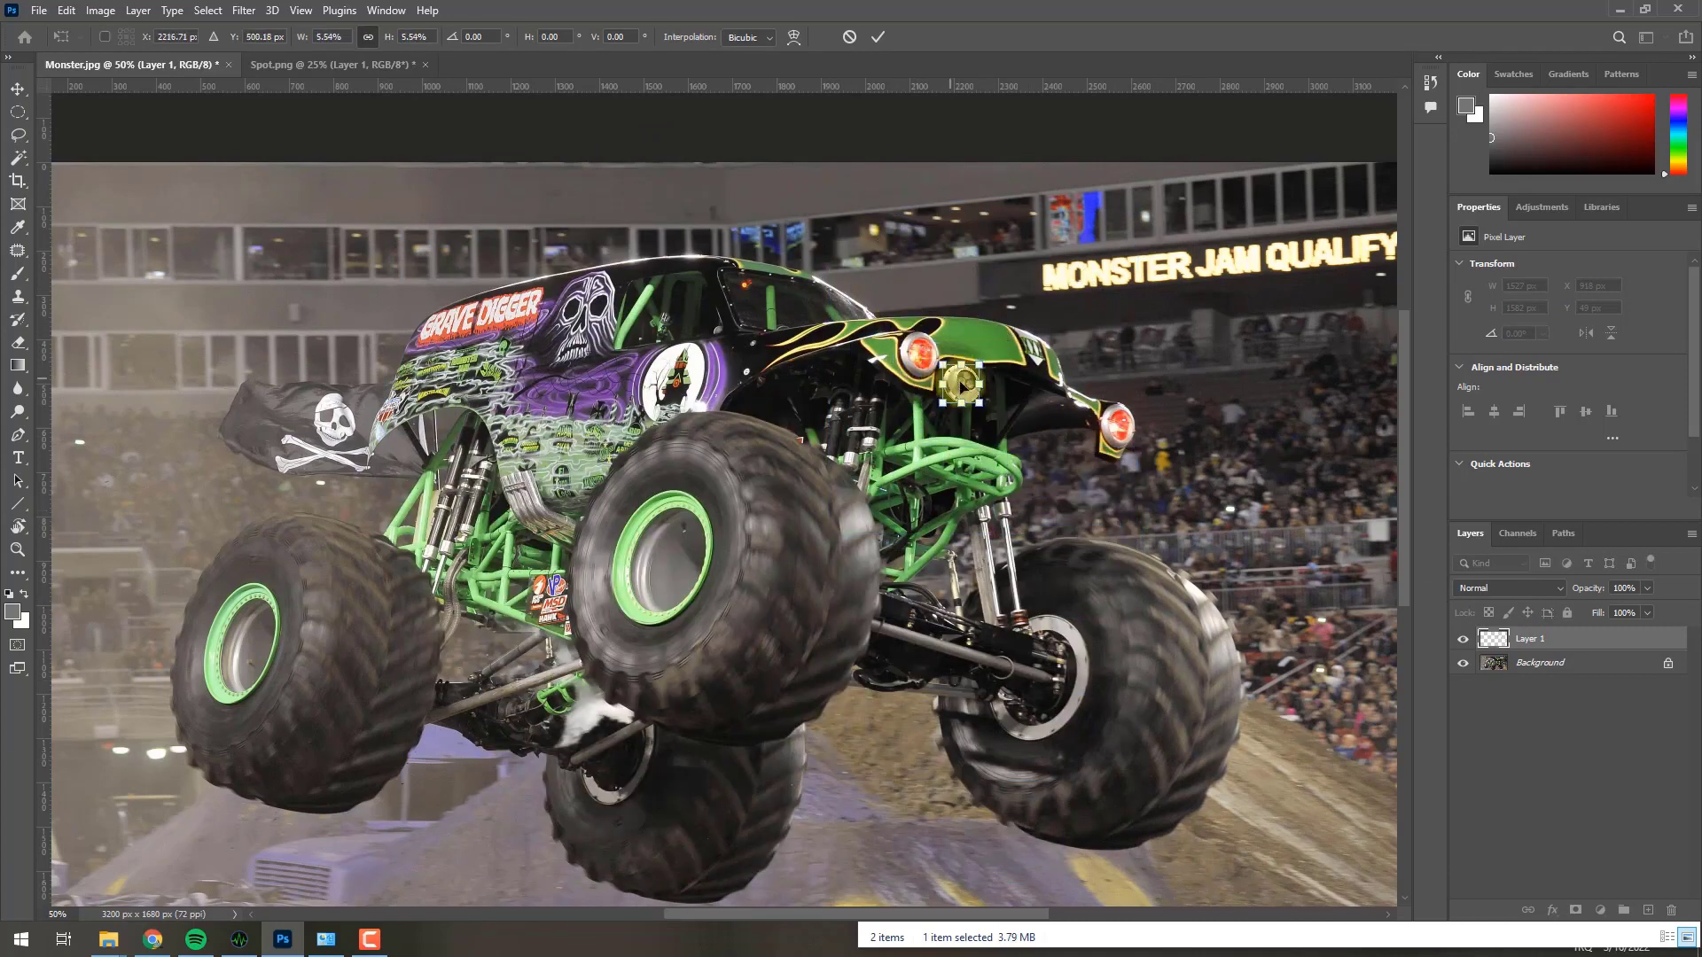
scroll(949, 381, up, 1)
mouse_move(959, 443)
mouse_down()
mouse_move(939, 453)
mouse_move(1011, 446)
mouse_up()
key(Return)
Move the spotlight onto the red headlight, then rotate and slightly enlarge it to cover it
key(z)
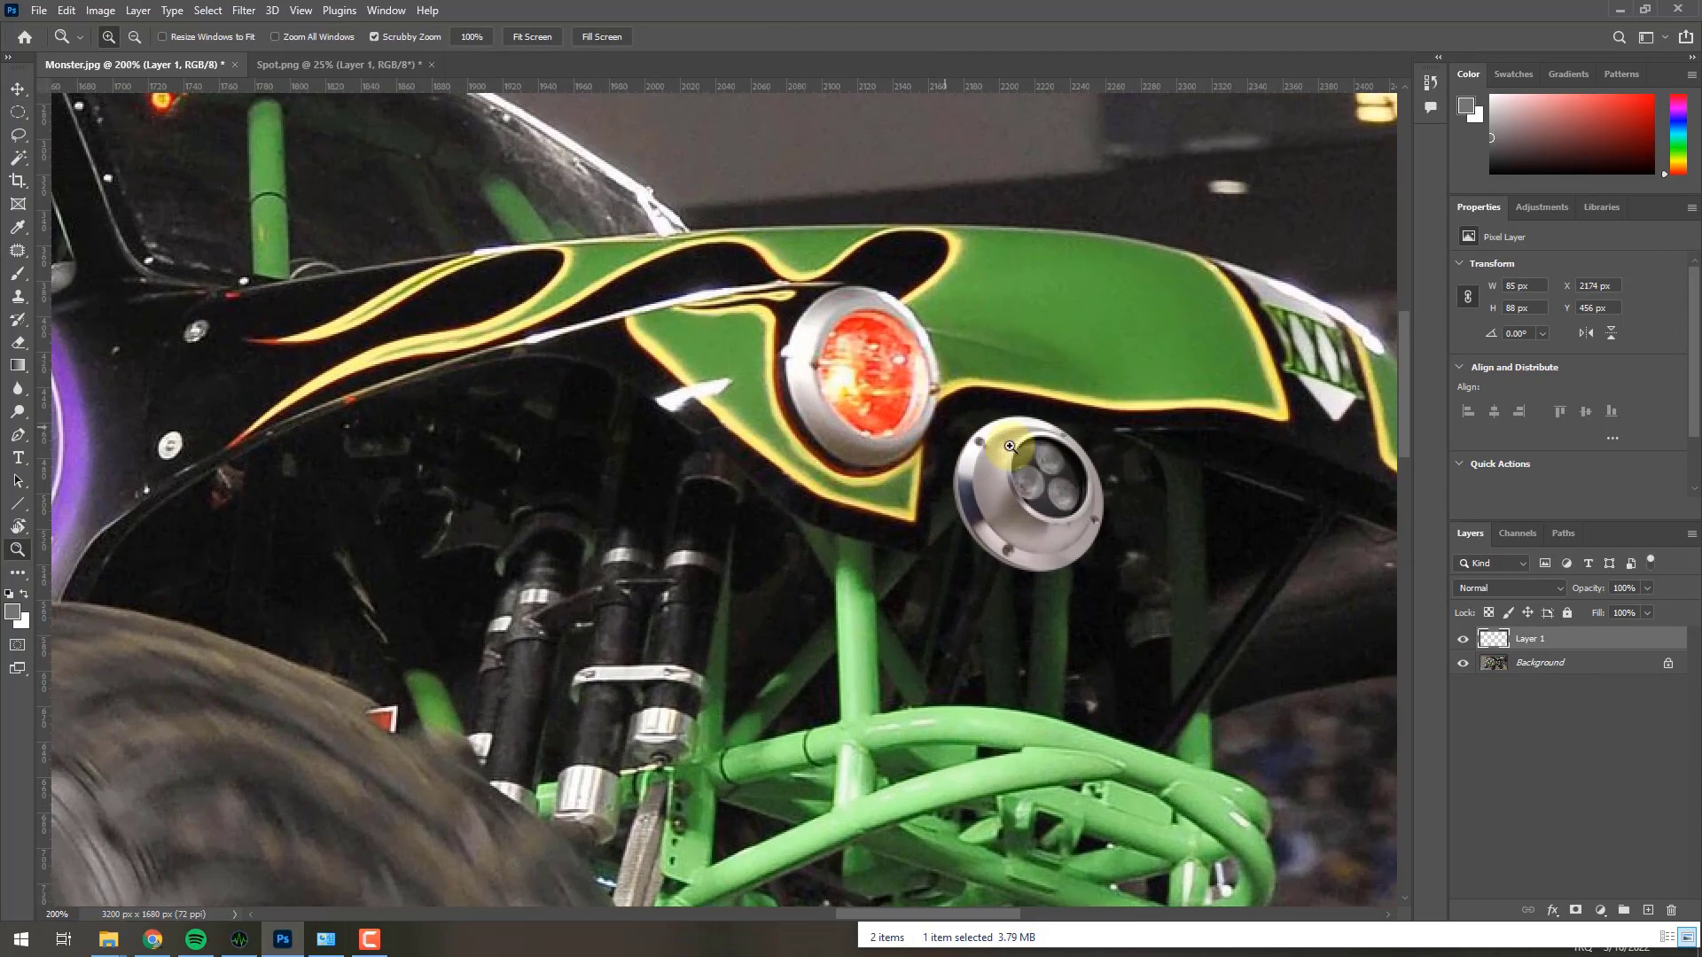
key(v)
drag(1021, 505, 856, 376)
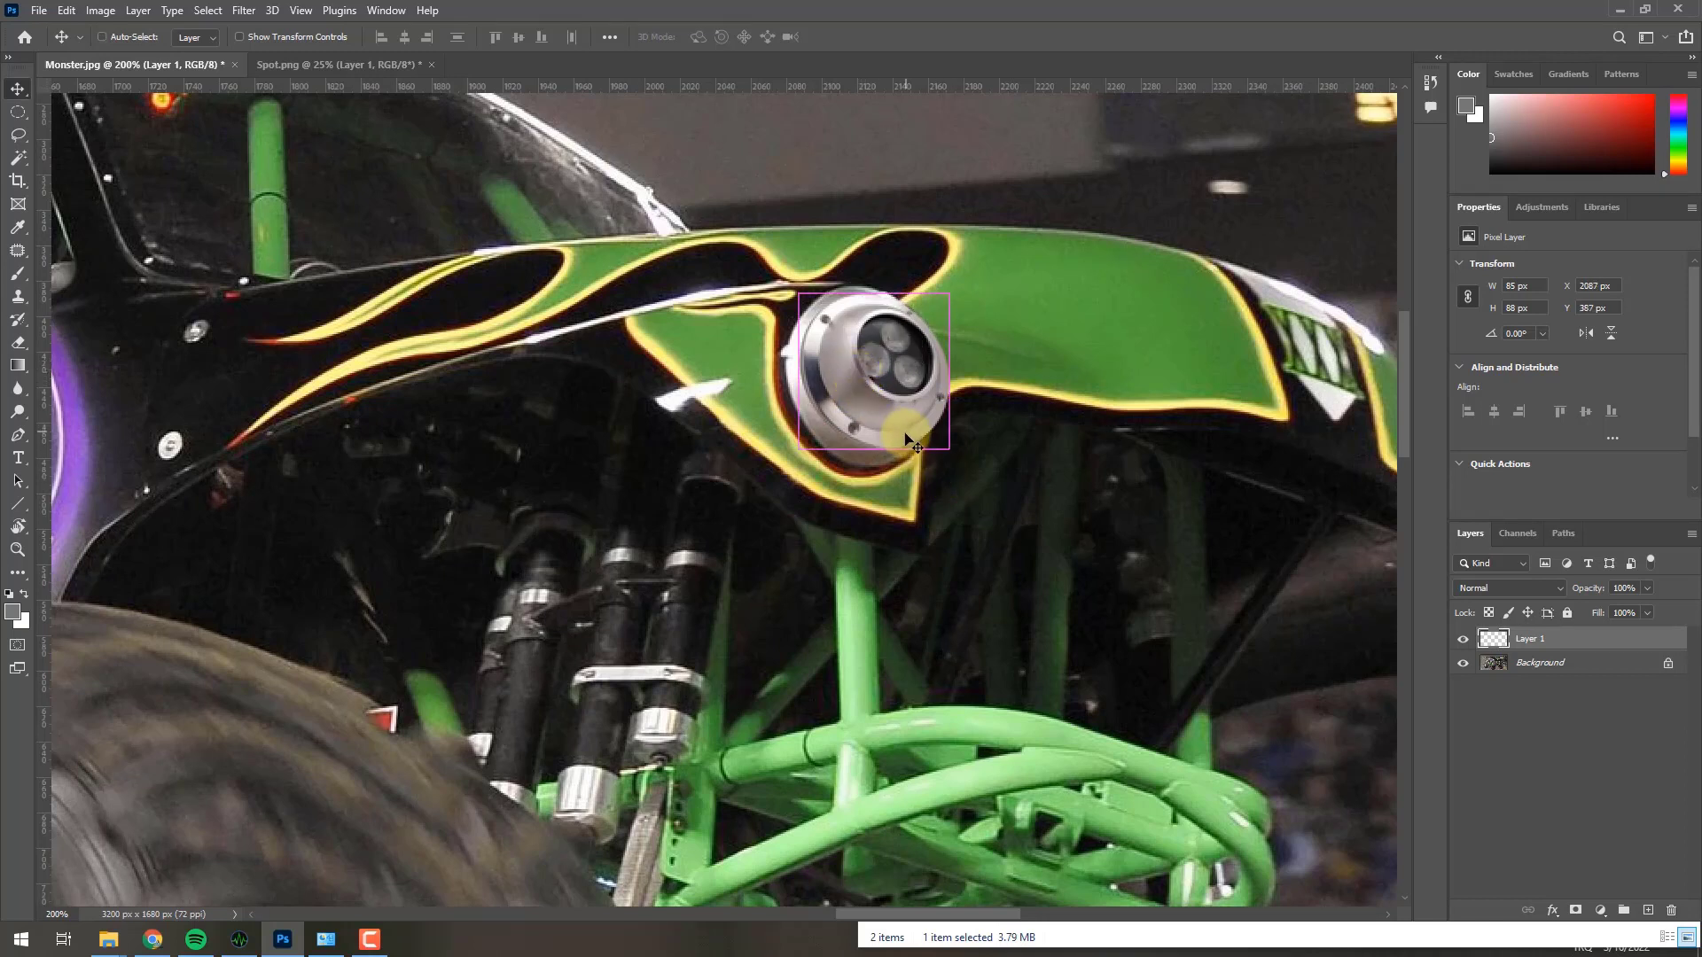
key(ctrl+t)
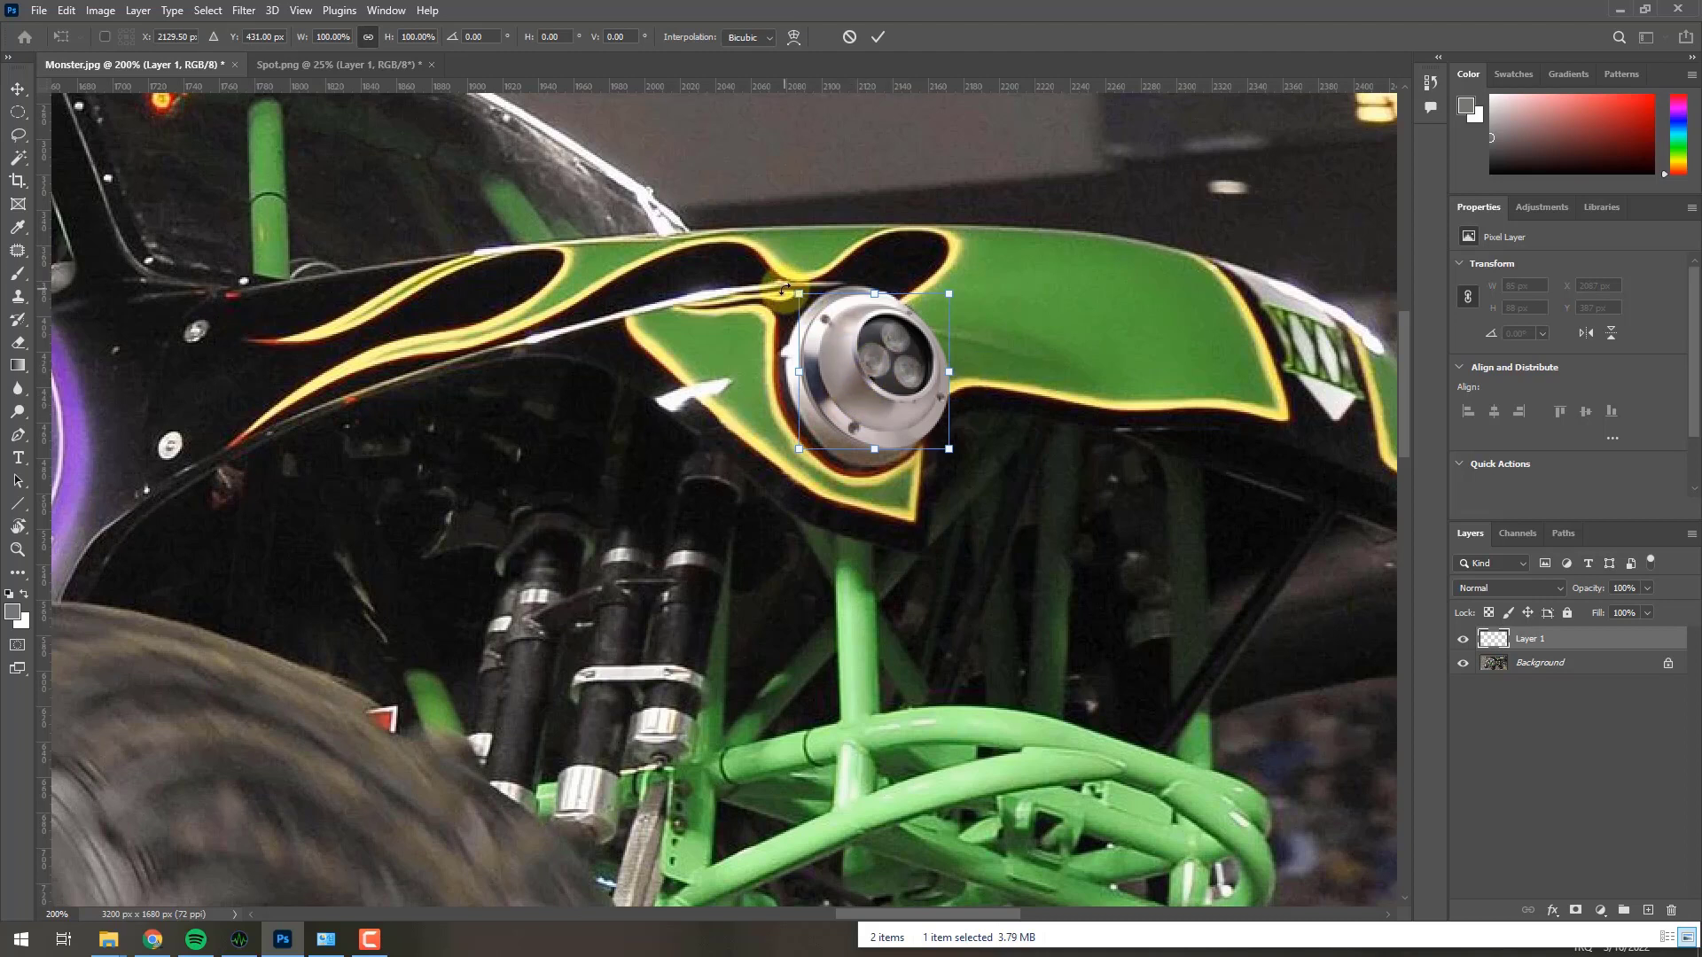
mouse_move(784, 289)
mouse_down()
mouse_move(842, 253)
mouse_move(812, 262)
mouse_up()
drag(867, 380, 859, 377)
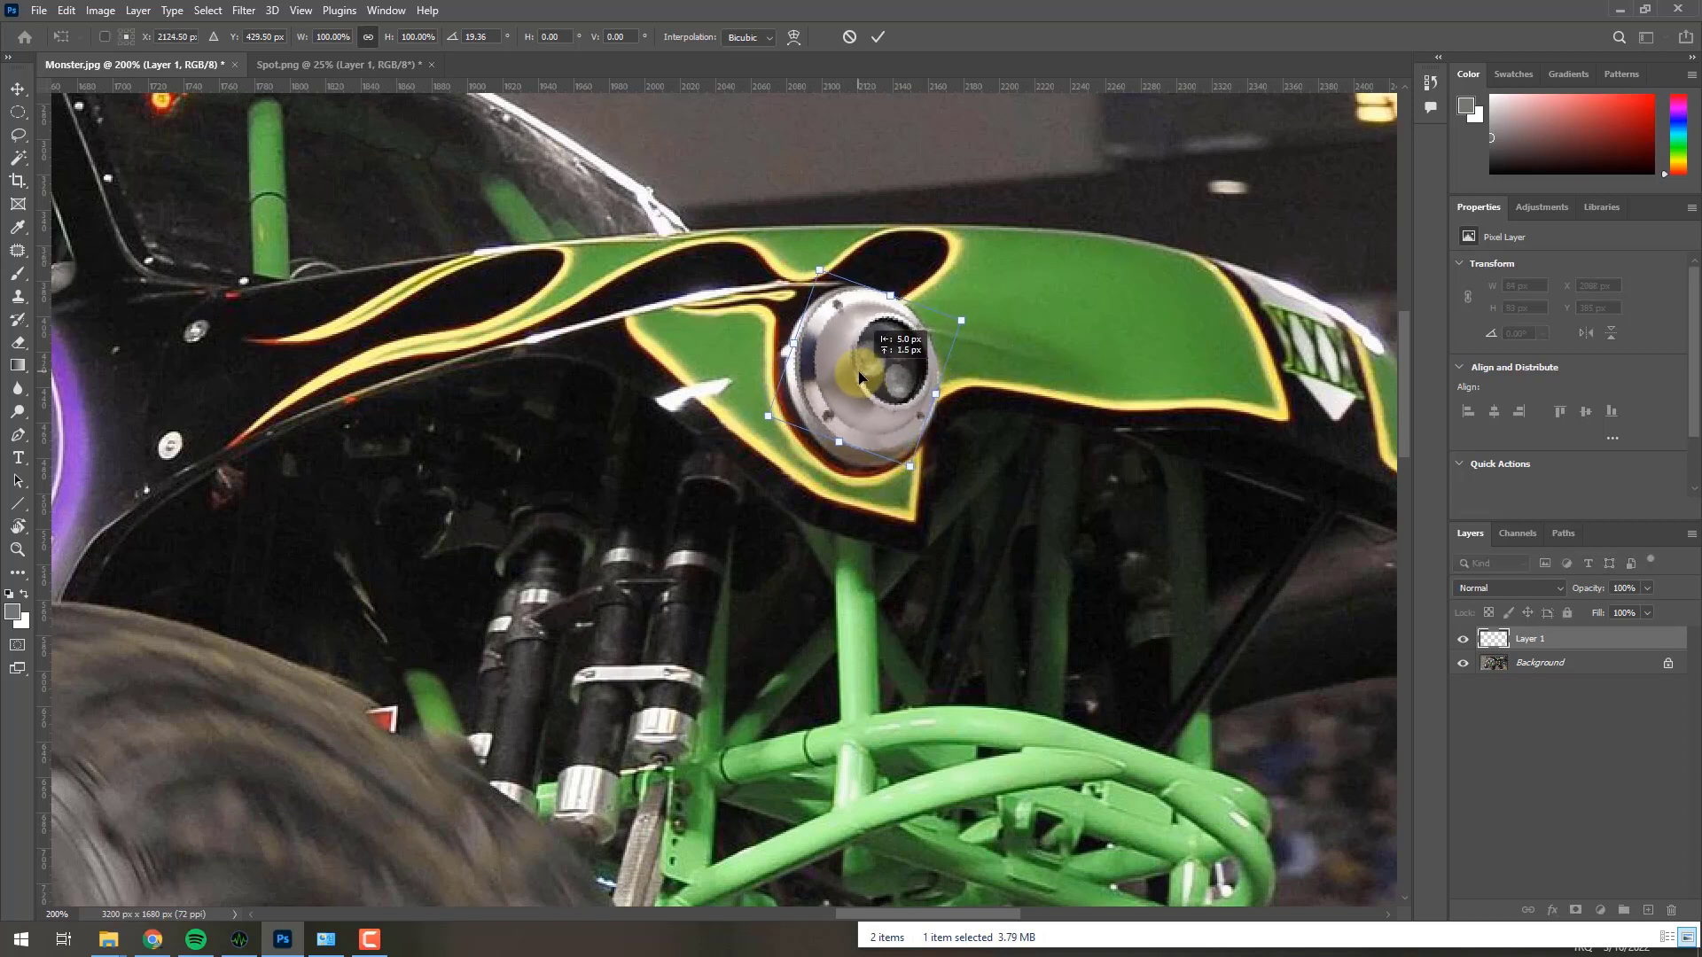
mouse_move(912, 466)
mouse_down()
mouse_move(919, 486)
mouse_move(894, 441)
mouse_up()
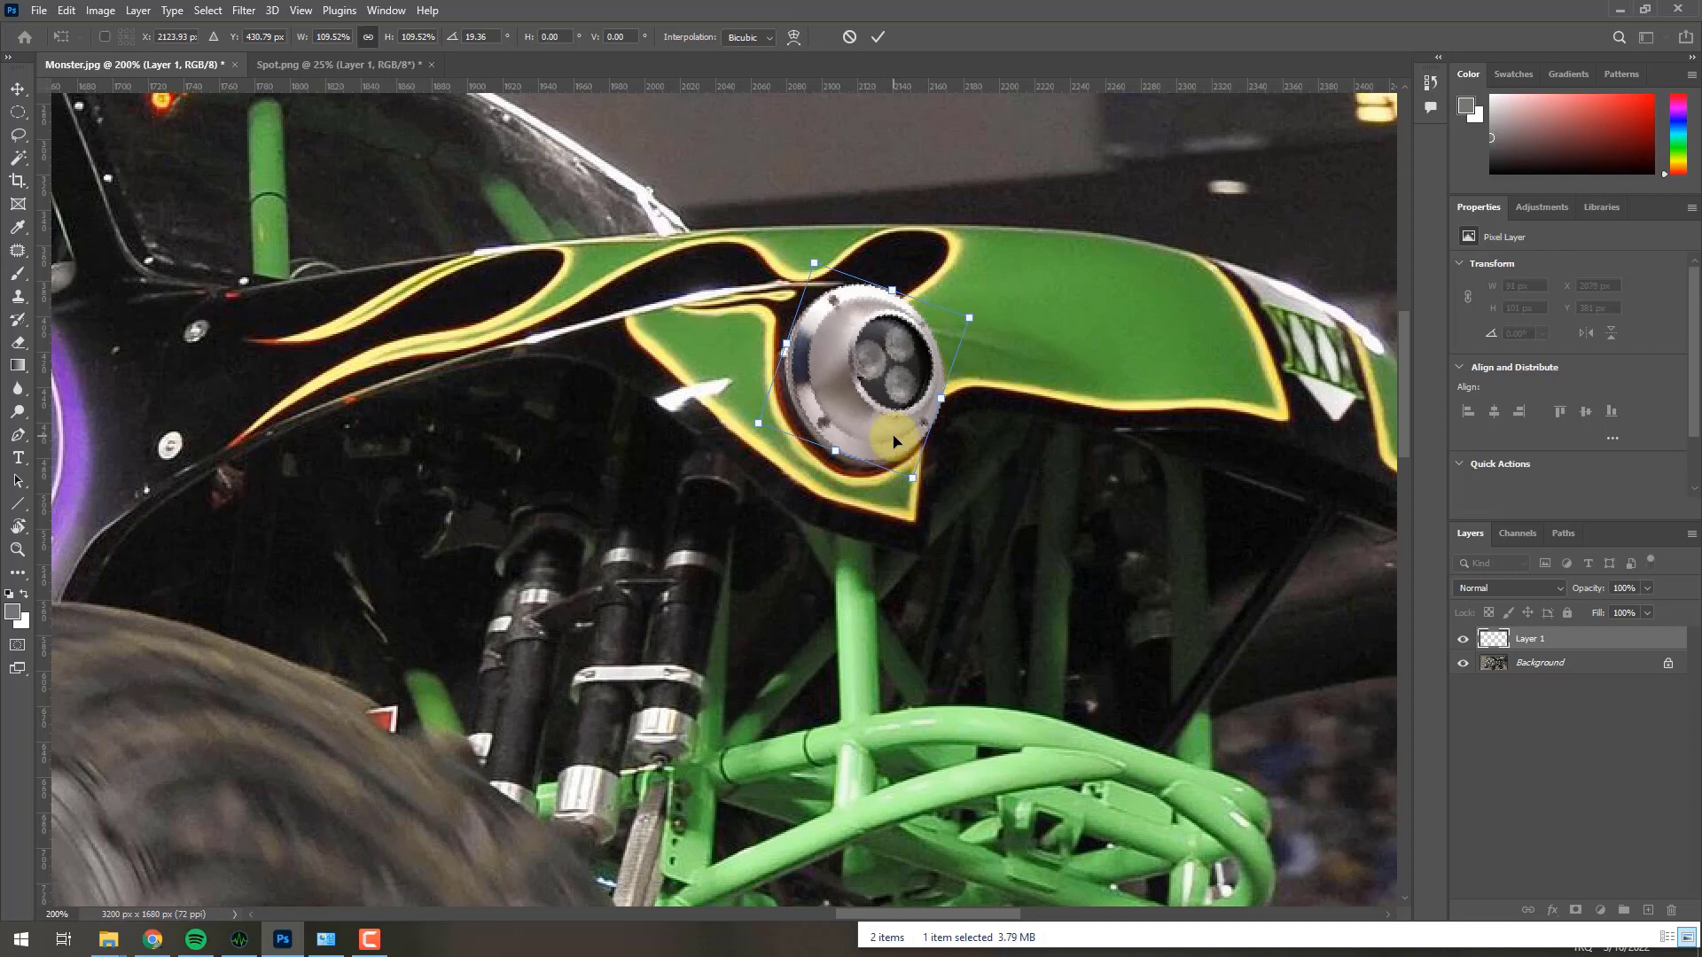
key(Return)
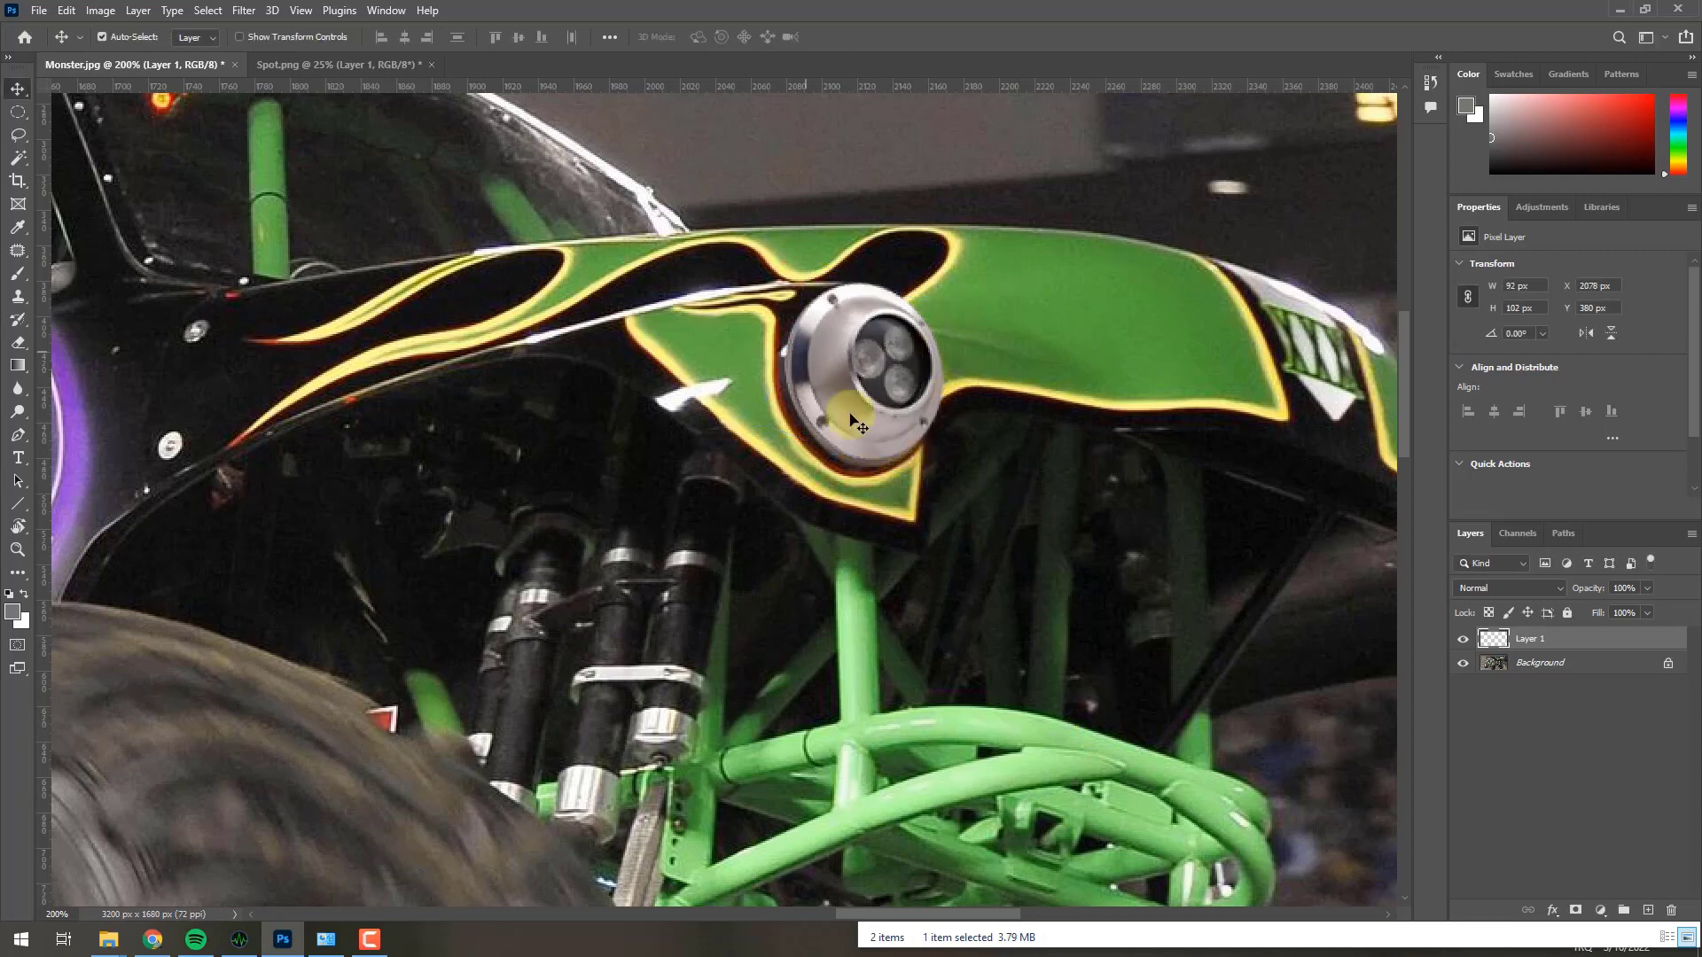
key(ctrl+t)
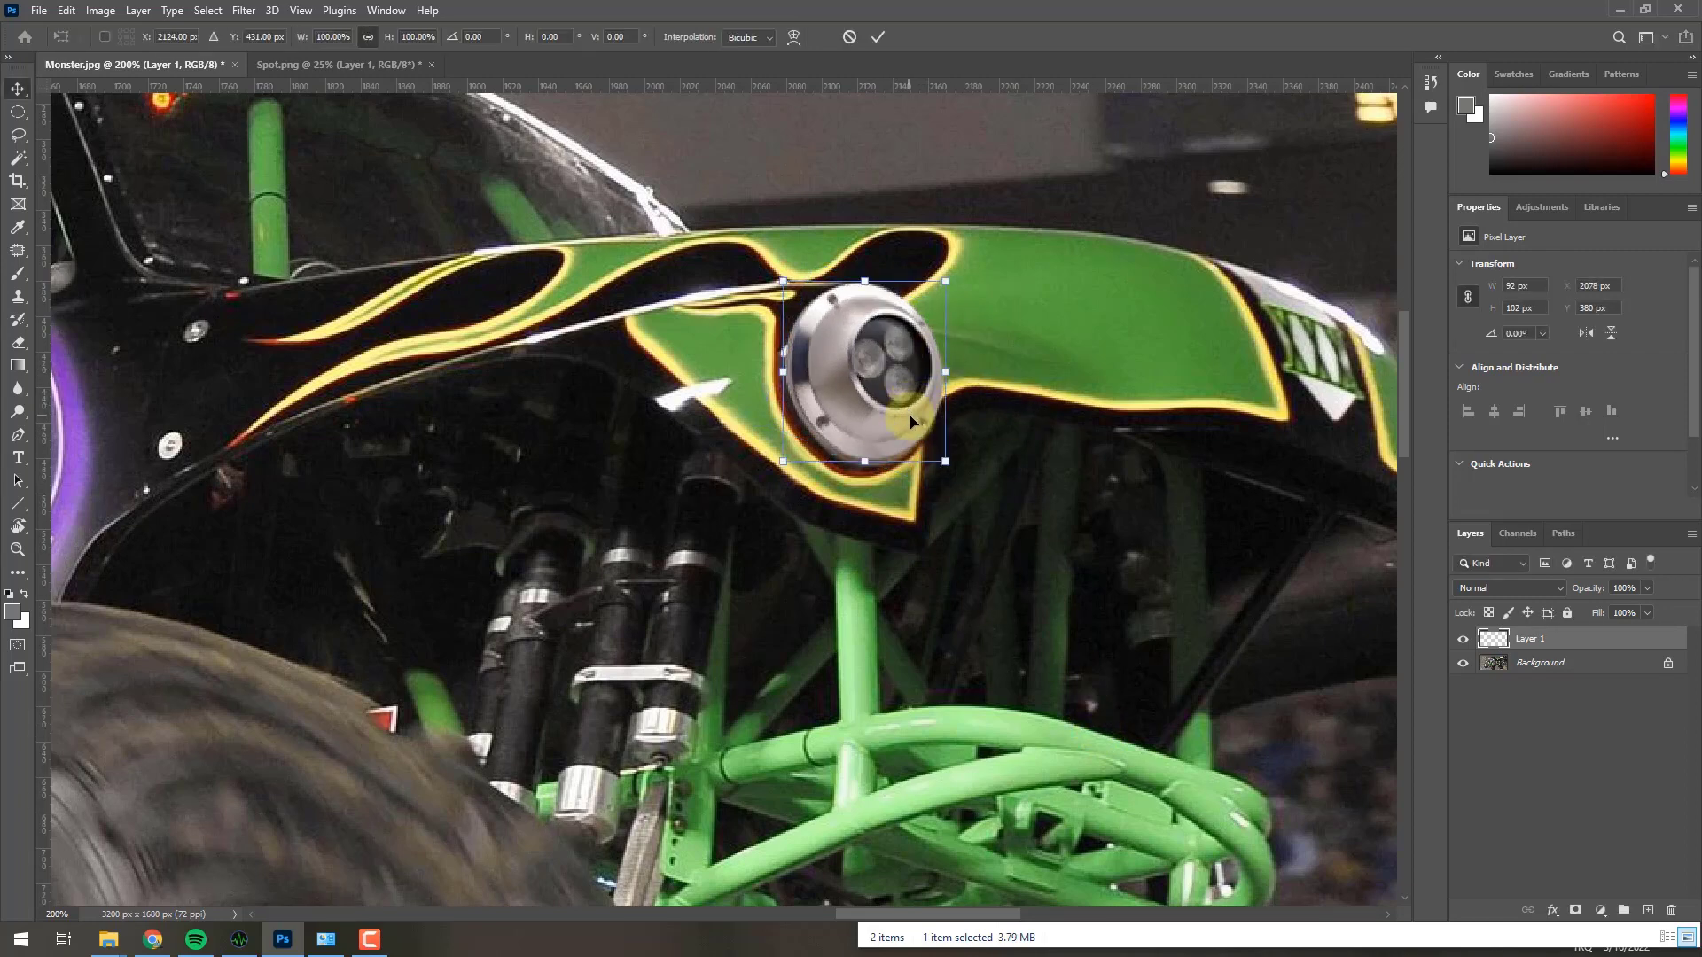
Skew the spotlight's top corners and lower-left corner outward, nudge it right, and commit
right_click(890, 397)
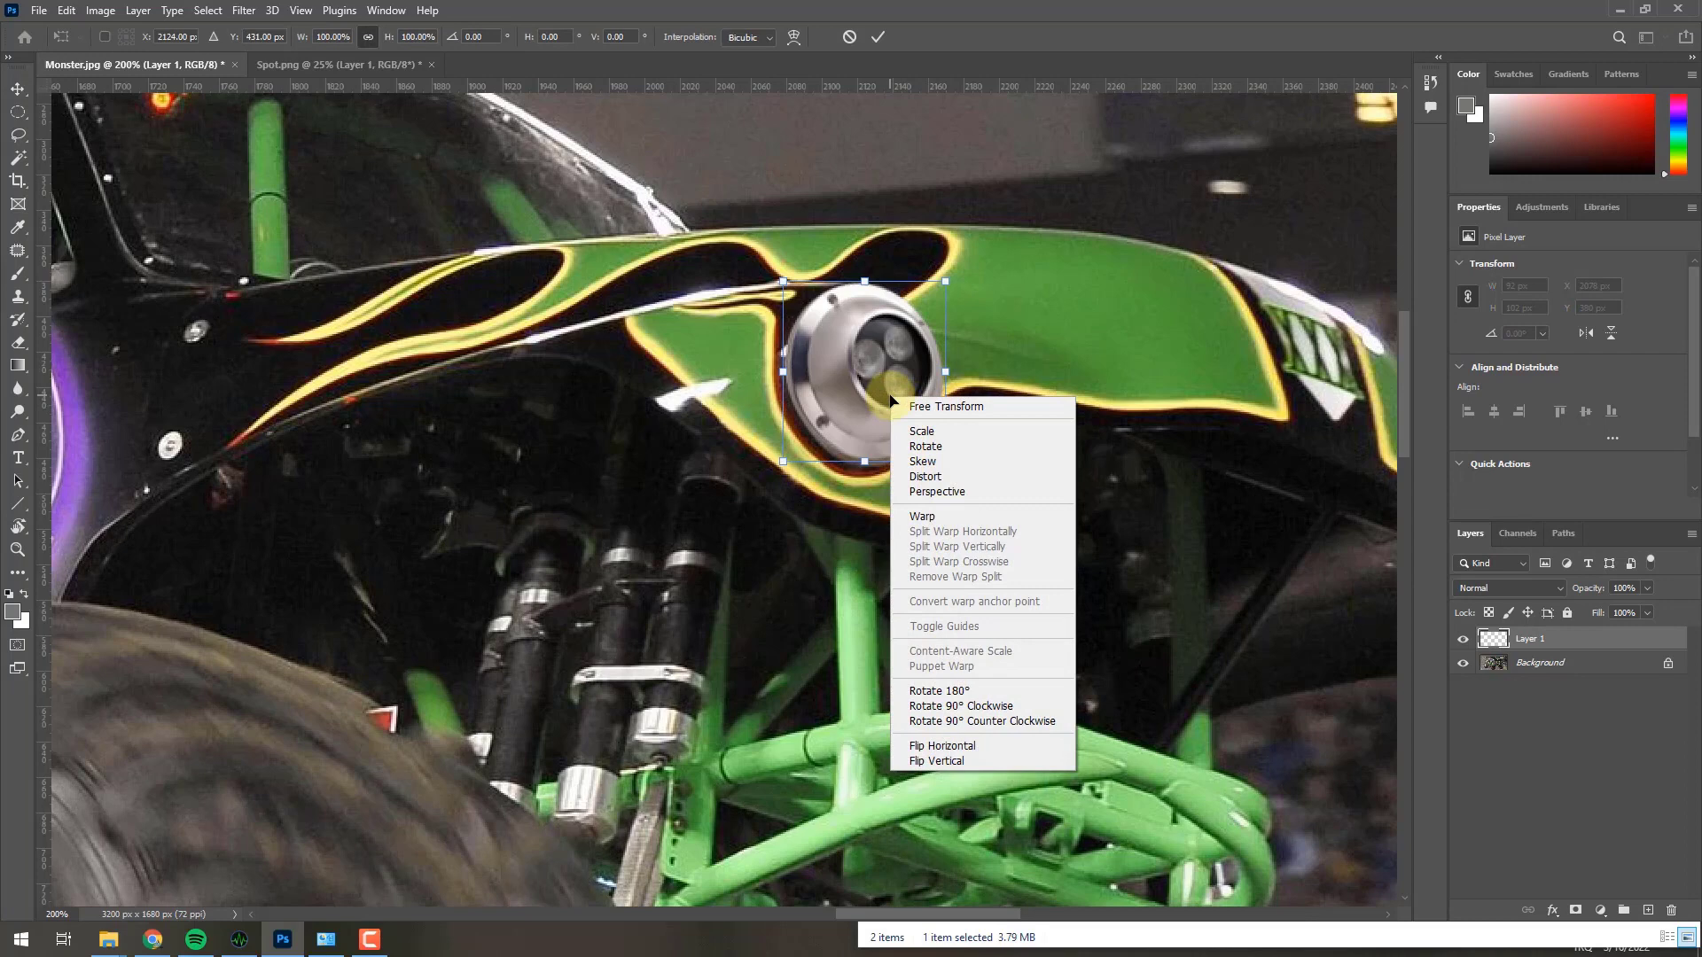
click(924, 476)
drag(946, 280, 943, 279)
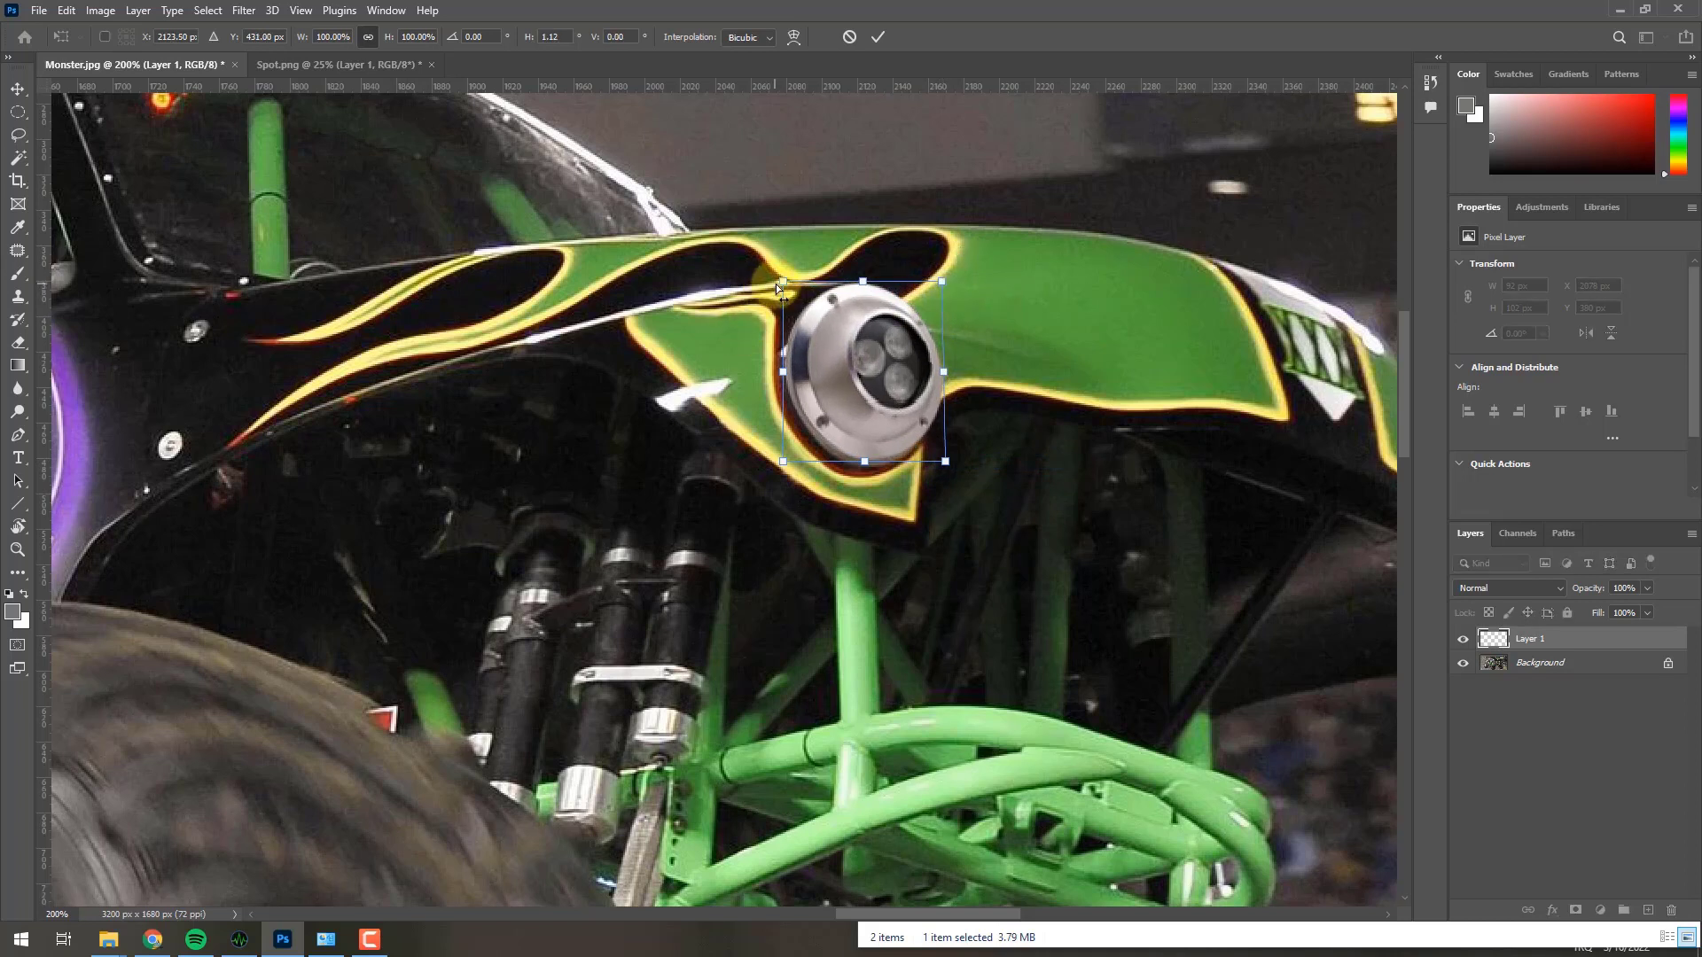
drag(782, 282, 773, 278)
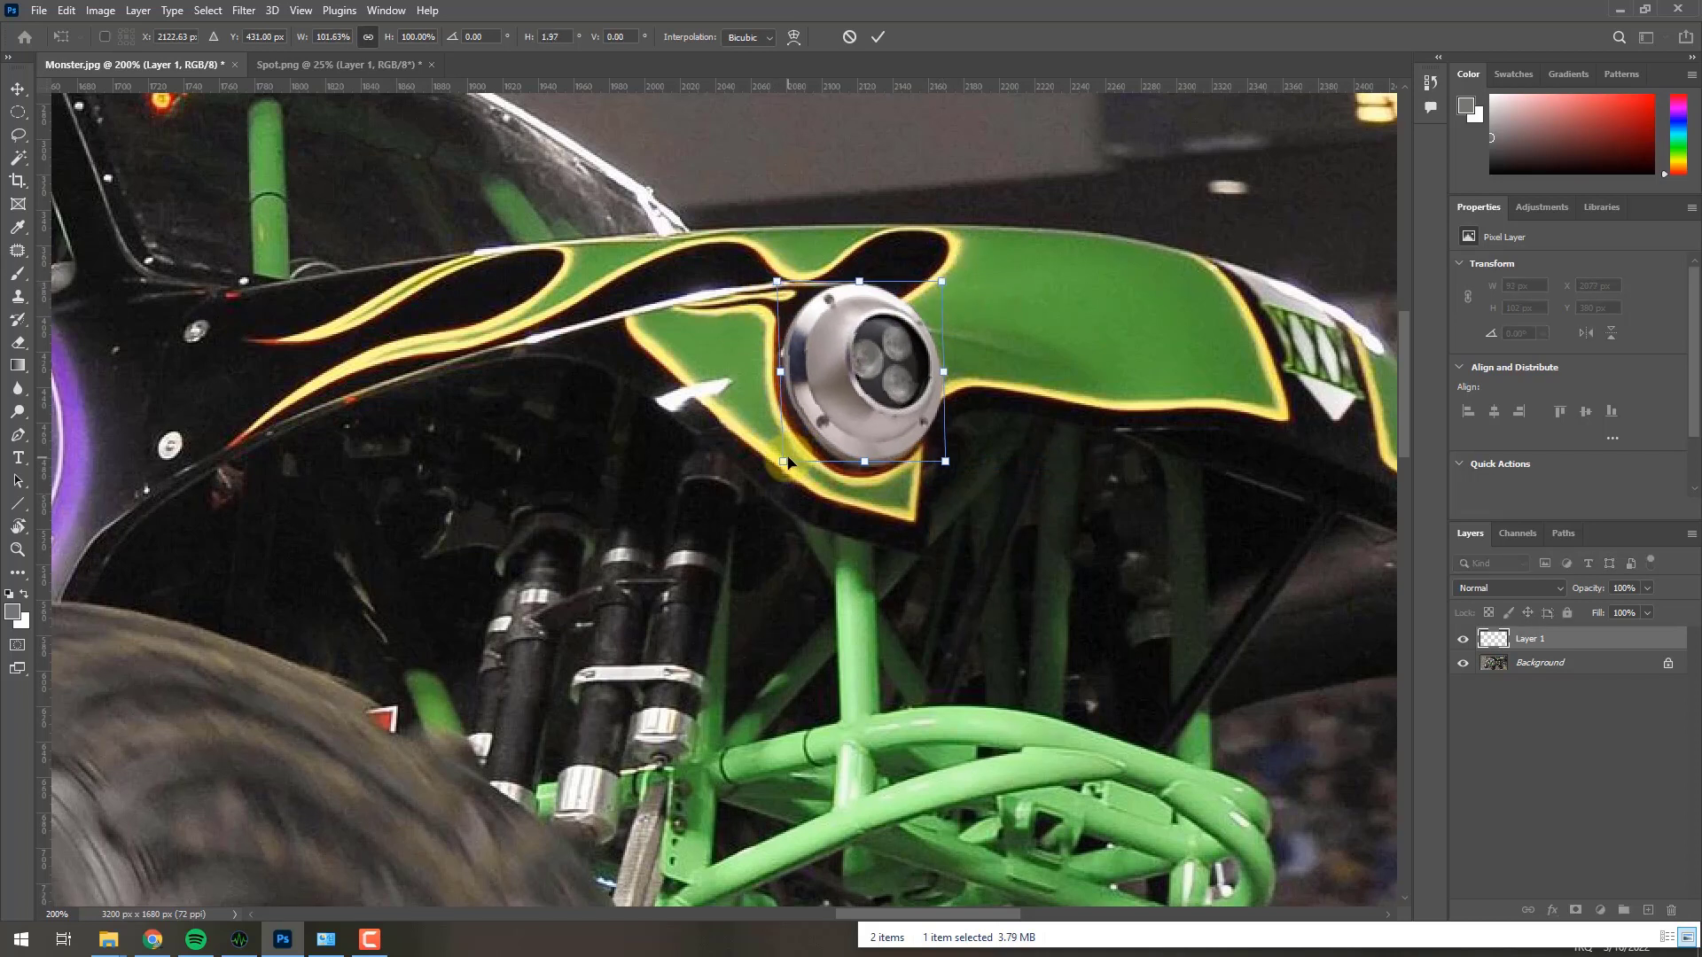
drag(782, 462, 766, 460)
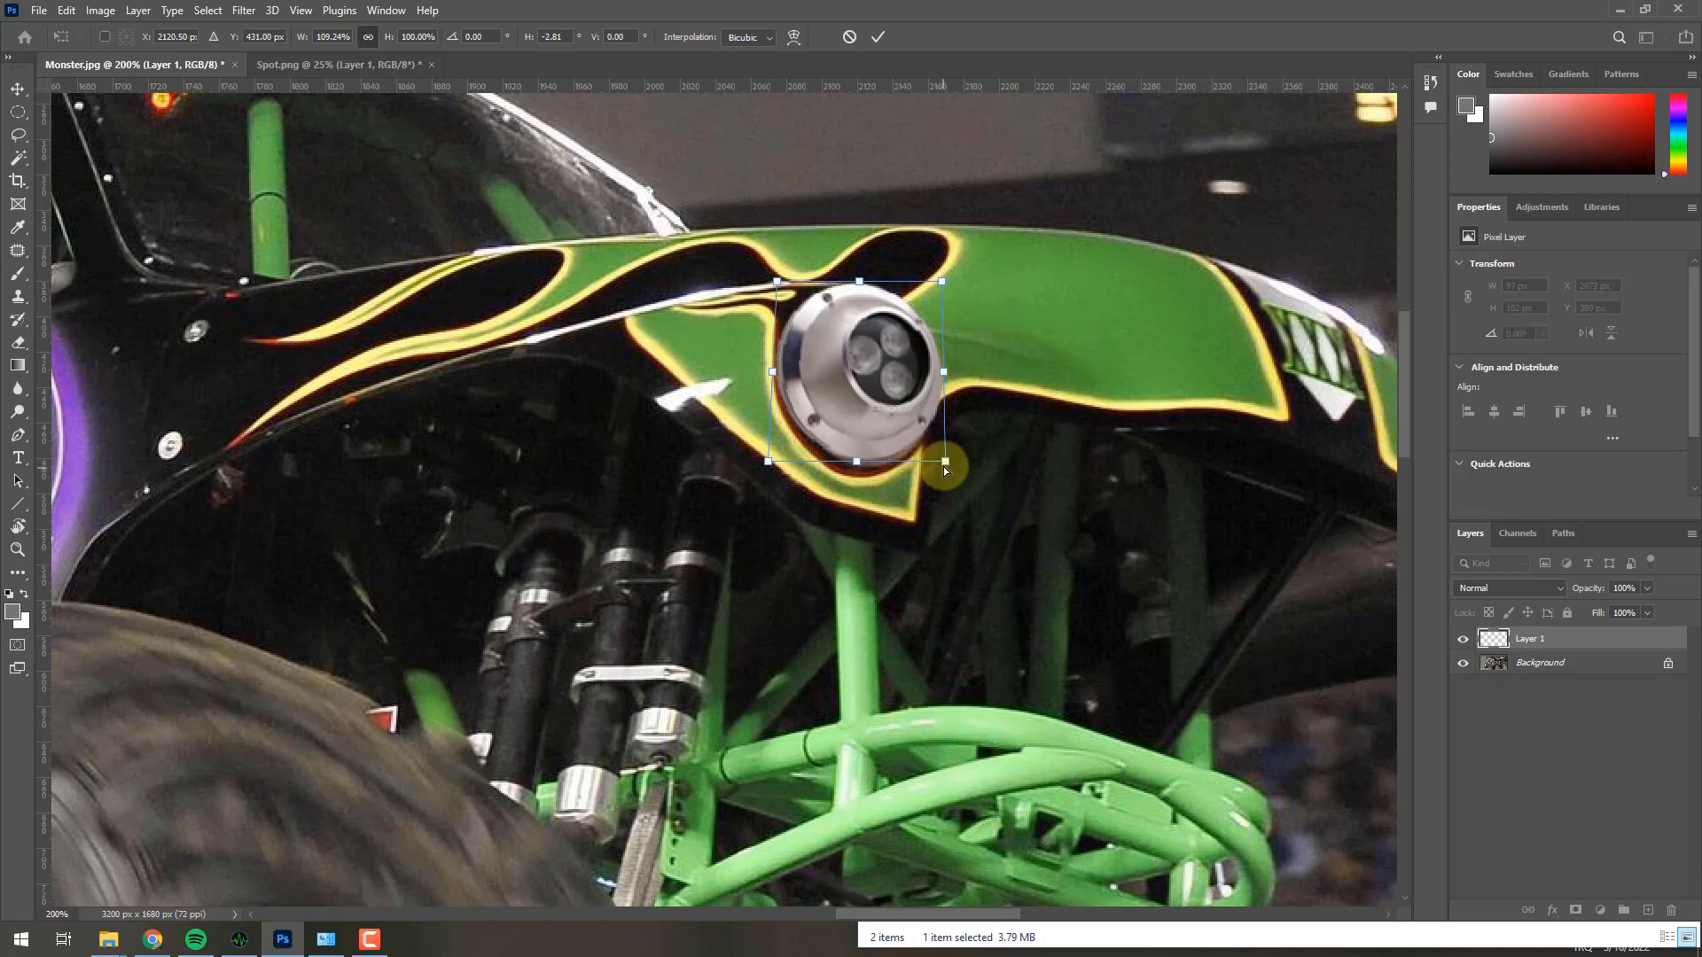
drag(863, 434, 872, 436)
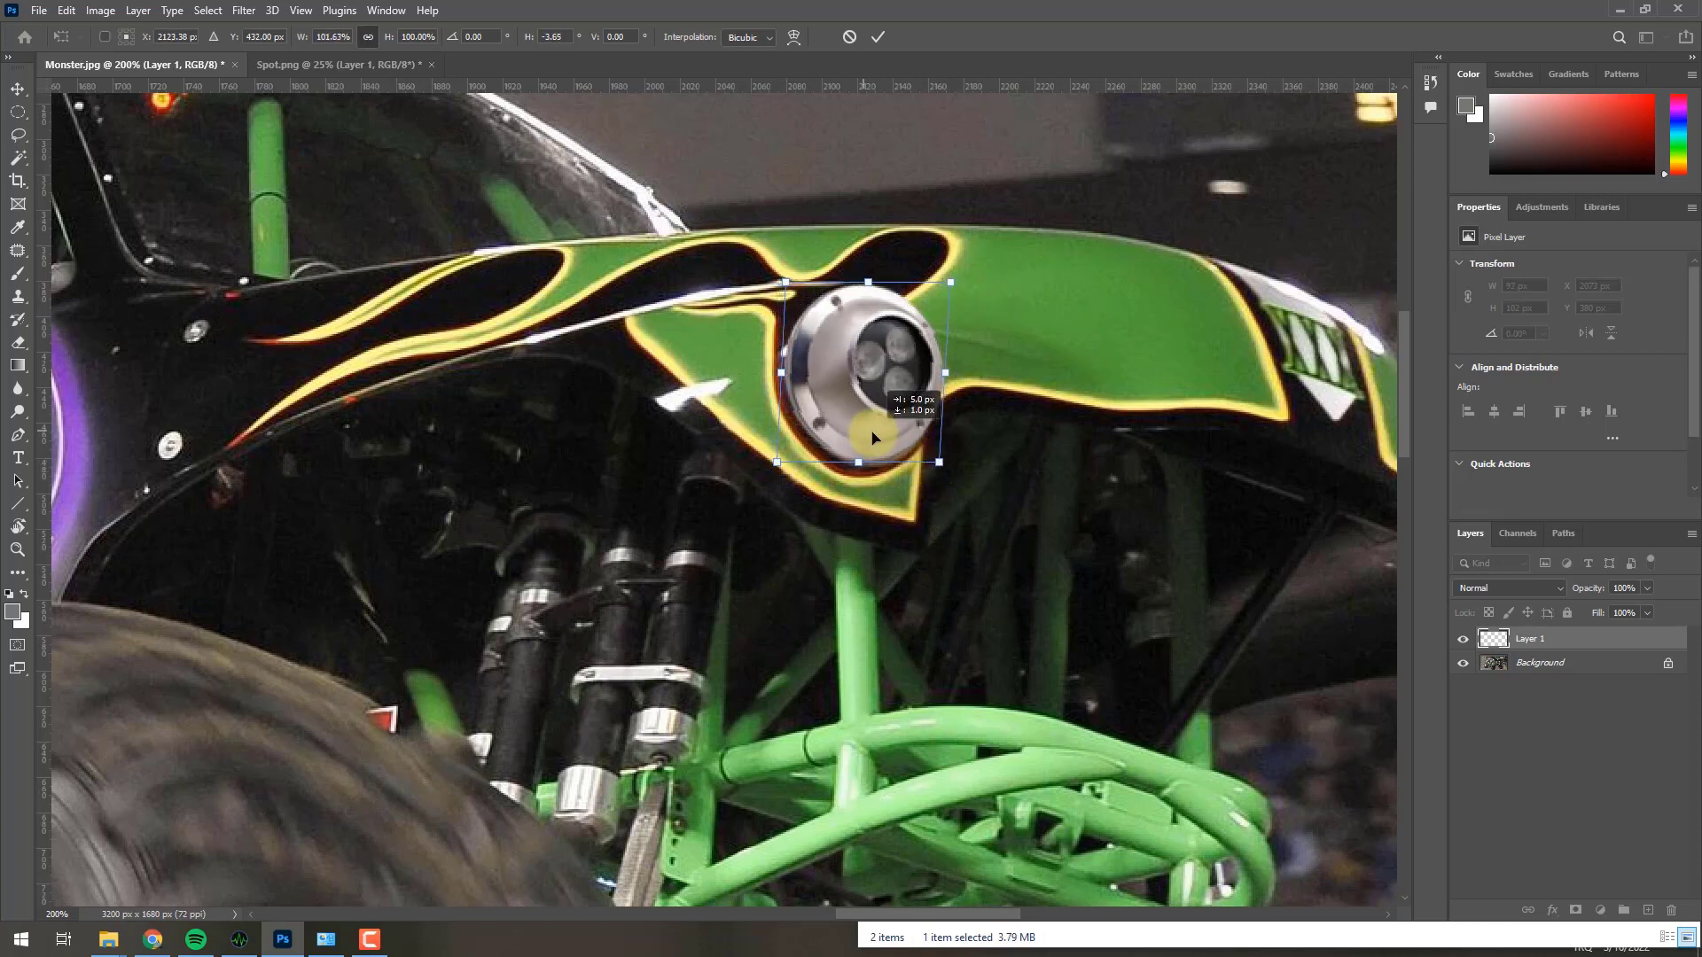
key(Return)
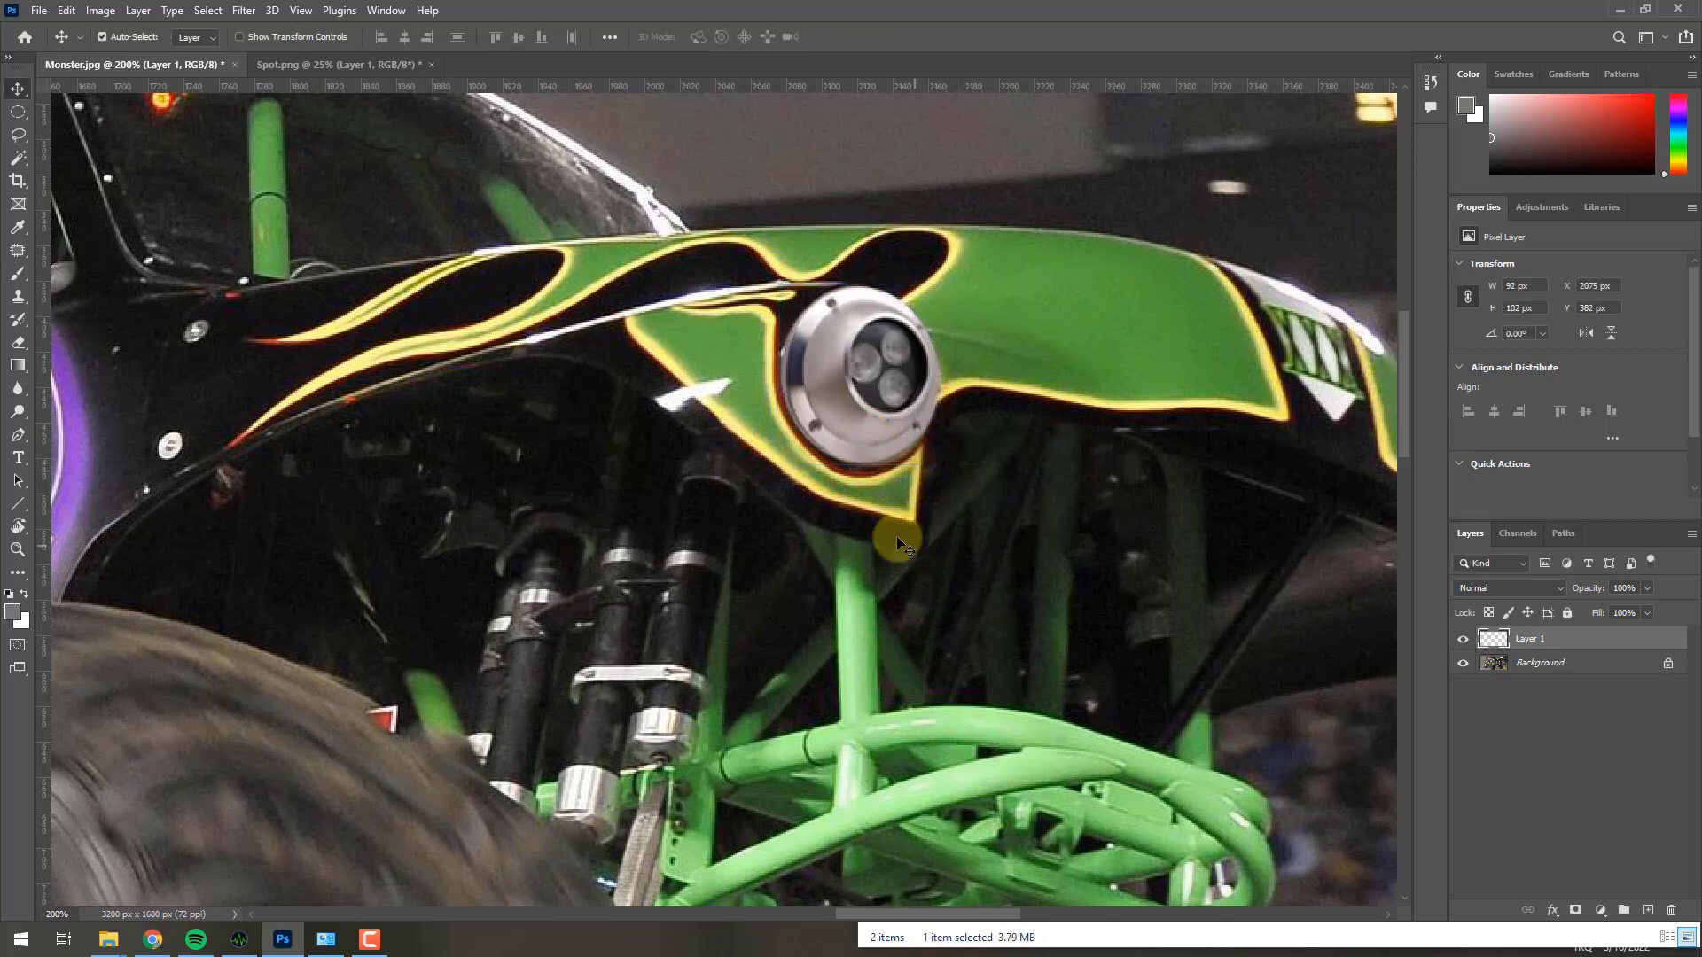
Zoom out to 33.3% and pan to centre the whole Monster.jpg composite
key(z)
alt+click(969, 747)
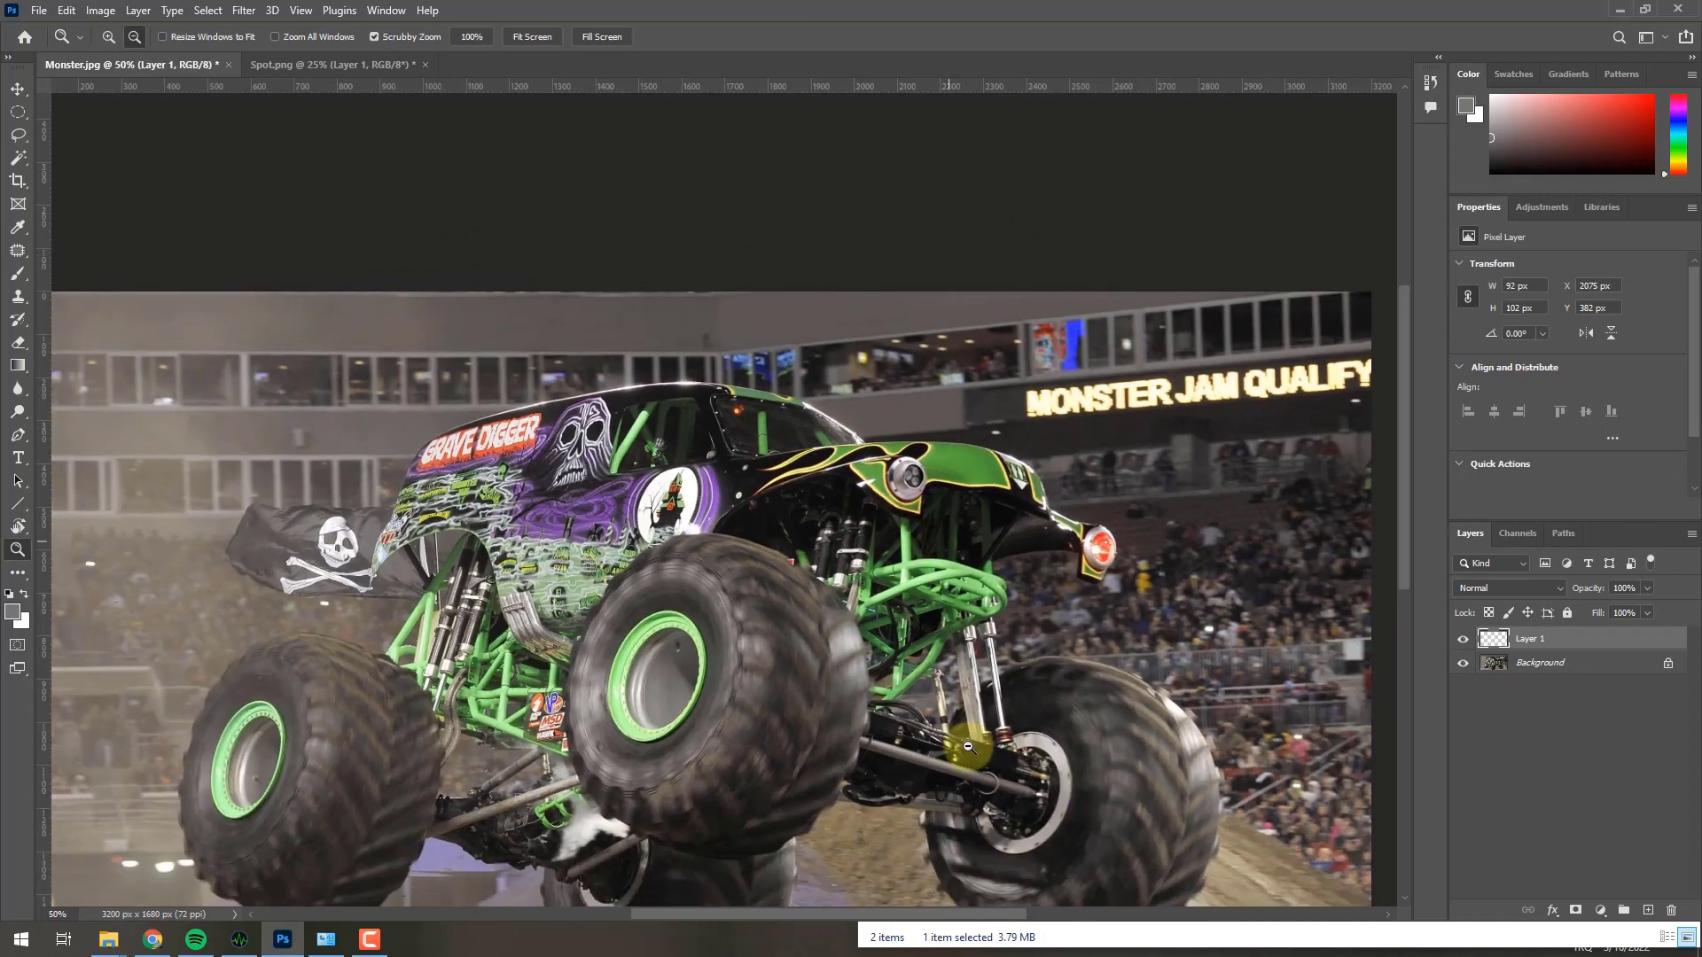
alt+click(969, 747)
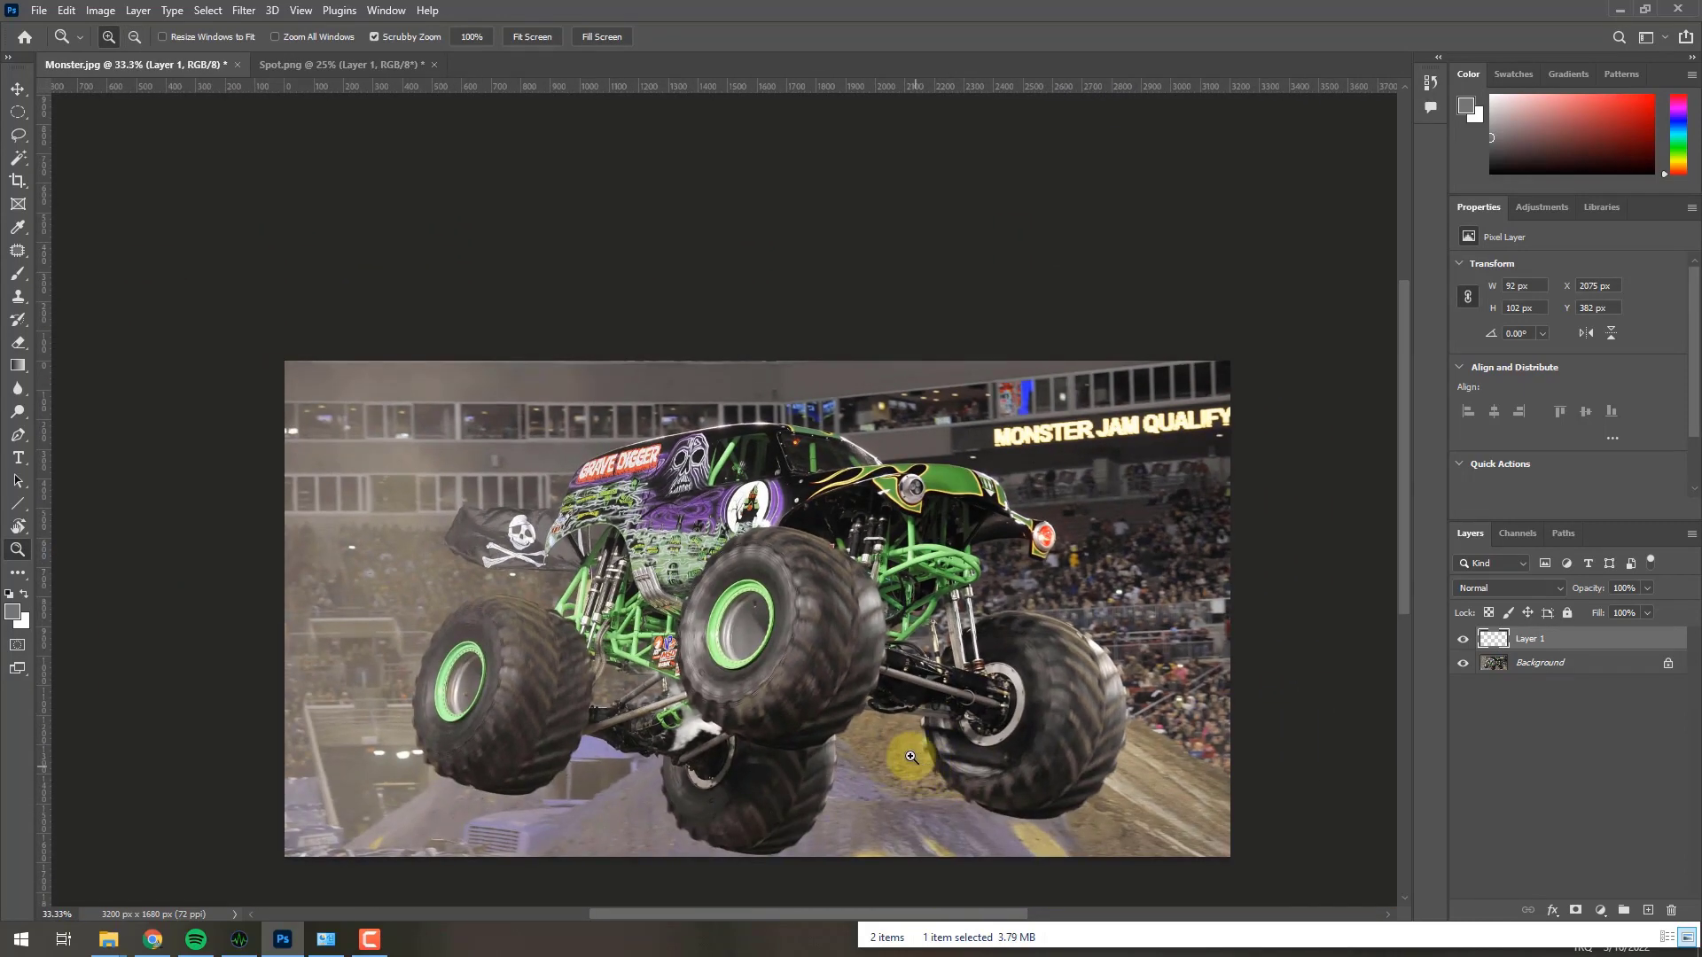
drag(926, 767, 876, 648)
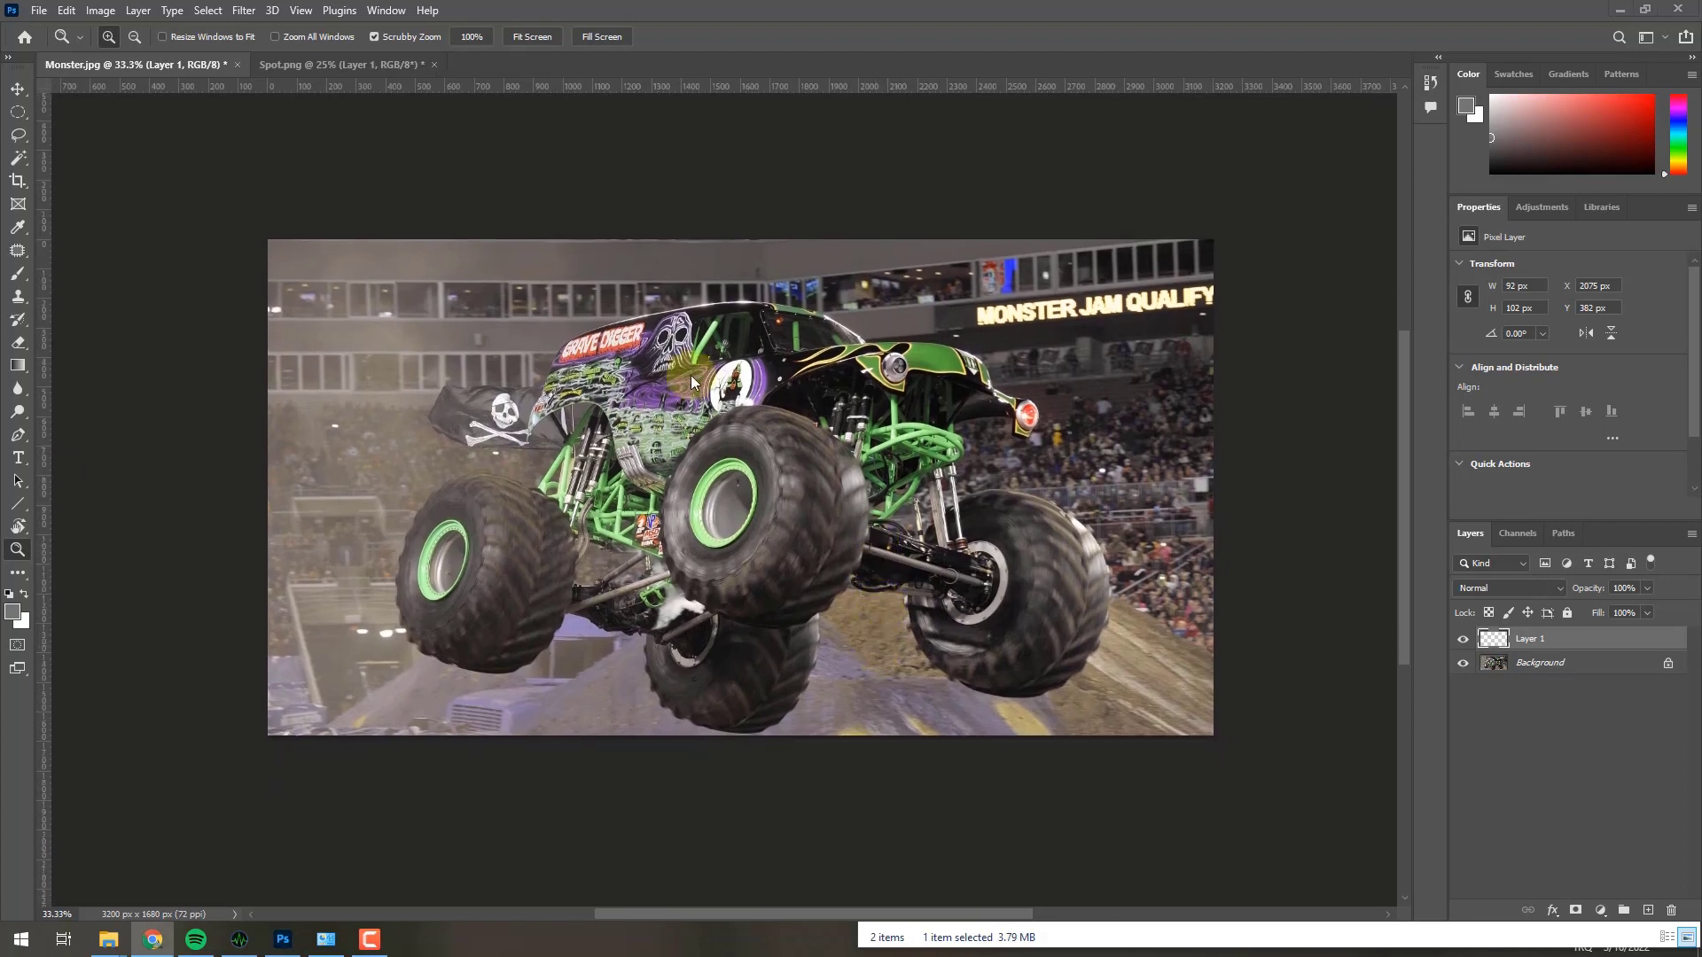